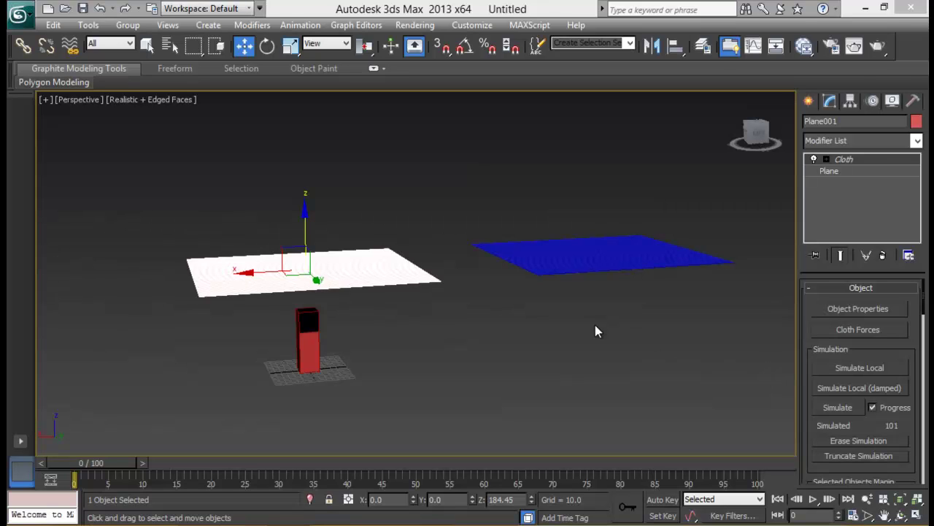
Advance the timeline to frame 8 to preview the red cloth plane's simulated motion above the box.
{"action": "middle_click_drag", "start_coordinate": [591, 242], "coordinate": [566, 253], "text": "alt"}
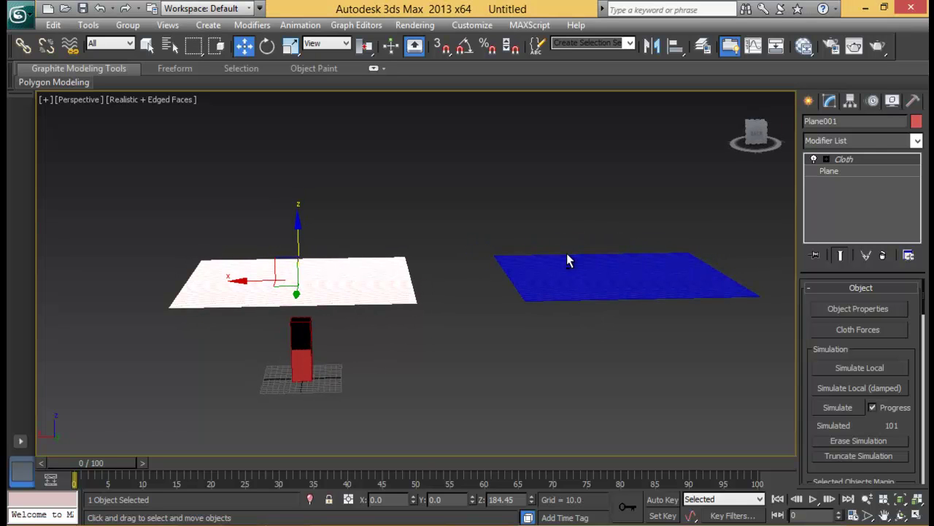
{"action": "middle_click_drag", "start_coordinate": [484, 288], "coordinate": [516, 278], "text": "alt"}
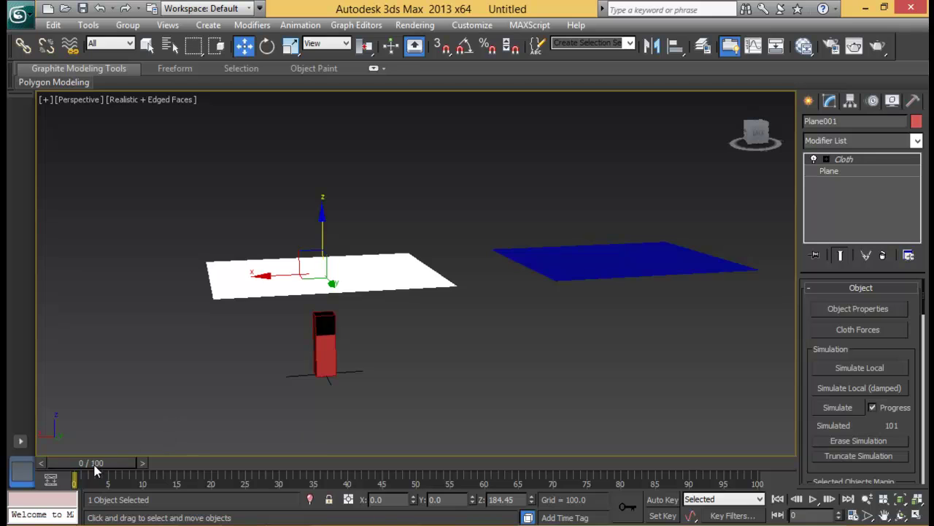
{"action": "left_click_drag", "start_coordinate": [95, 471], "coordinate": [125, 463]}
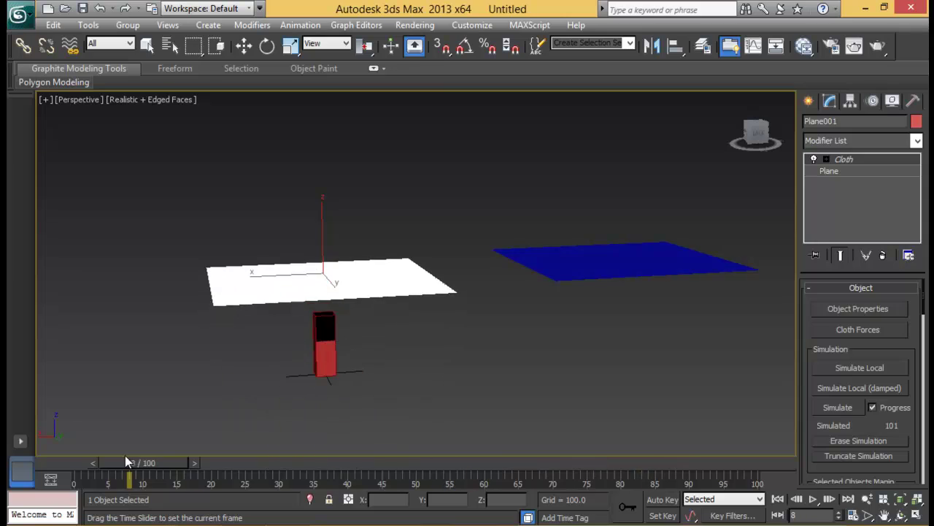
{"action": "key", "text": "w"}
Select the blue plane and the red cloth plane in turn to compare their modifier stacks and meshes.
{"action": "left_click", "coordinate": [584, 258]}
{"action": "middle_click_drag", "start_coordinate": [584, 318], "coordinate": [564, 354], "text": "alt"}
{"action": "left_click", "coordinate": [368, 222]}
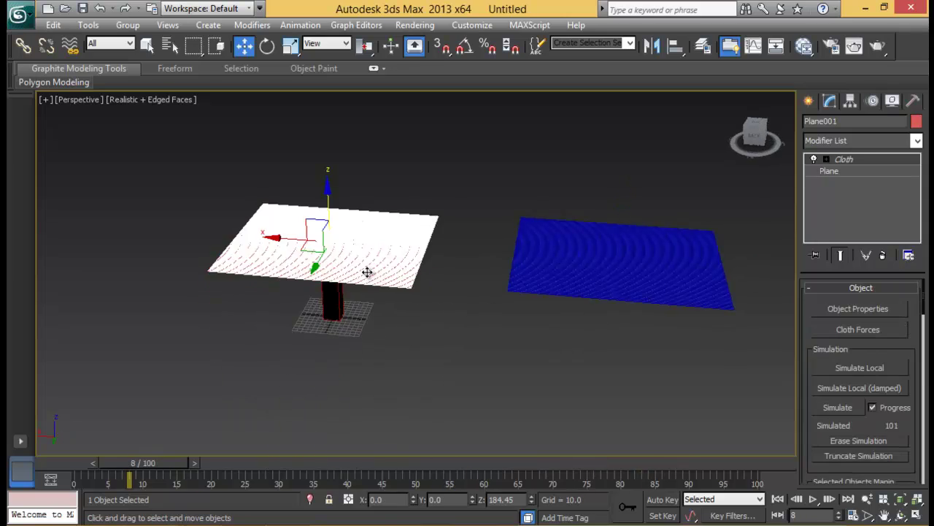
{"action": "scroll", "coordinate": [367, 272], "scroll_direction": "up", "scroll_amount": 4}
{"action": "middle_click_drag", "start_coordinate": [389, 256], "coordinate": [388, 282], "text": "alt"}
{"action": "left_click", "coordinate": [768, 271]}
{"action": "scroll", "coordinate": [671, 277], "scroll_direction": "down", "scroll_amount": 3}
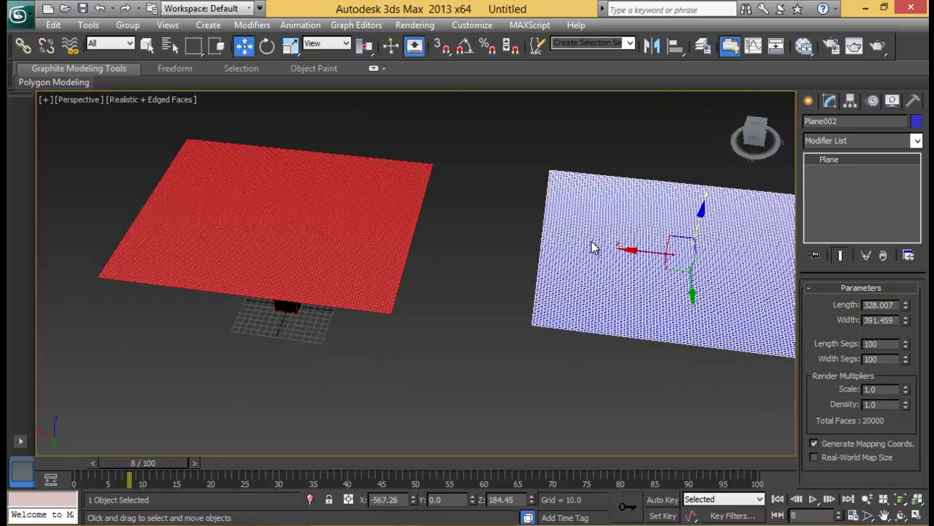
{"action": "middle_click_drag", "start_coordinate": [593, 248], "coordinate": [475, 260], "text": "alt"}
{"action": "left_click", "coordinate": [338, 250]}
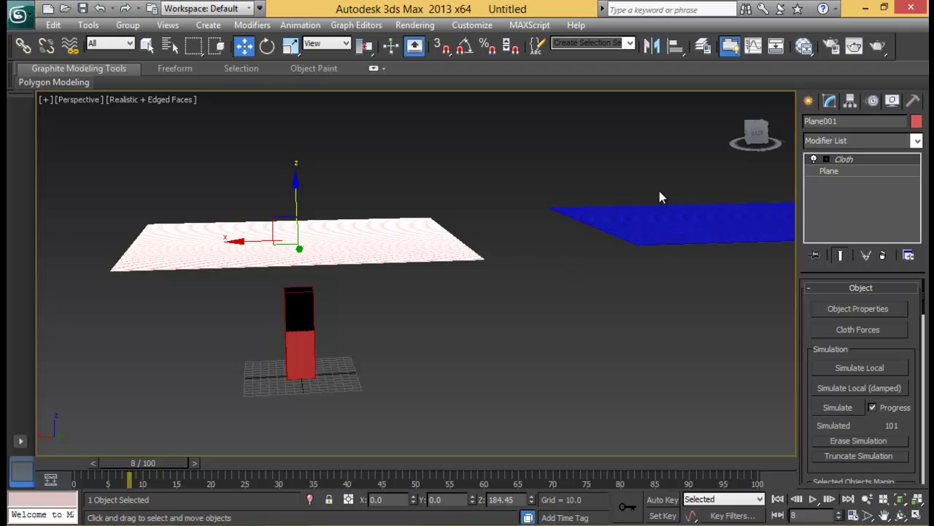
{"action": "left_click", "coordinate": [597, 240]}
{"action": "left_click", "coordinate": [358, 249]}
{"action": "middle_click_drag", "start_coordinate": [391, 276], "coordinate": [362, 276]}
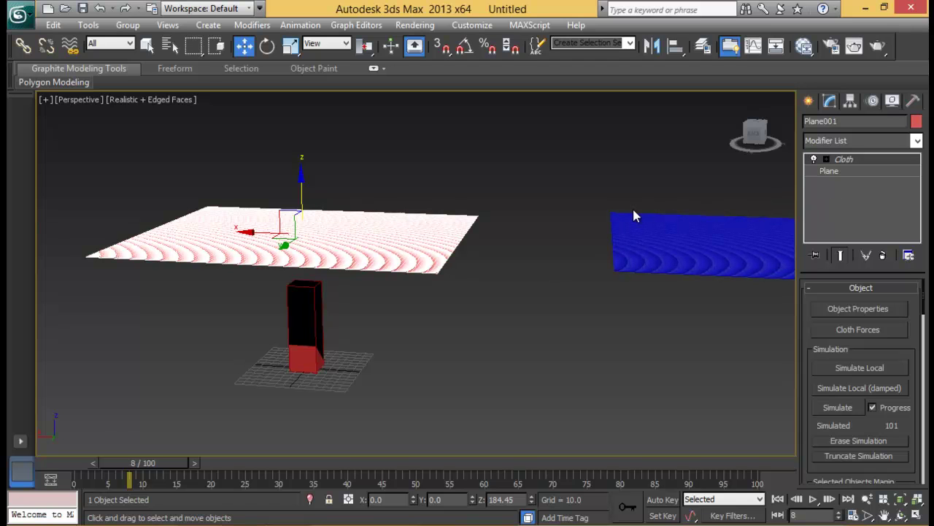
Return the timeline to frame 0 and inspect the red cloth plane's starting position from above.
{"action": "left_click_drag", "start_coordinate": [153, 468], "coordinate": [100, 464]}
{"action": "key", "text": "w"}
{"action": "middle_click_drag", "start_coordinate": [368, 222], "coordinate": [299, 236], "text": "alt"}
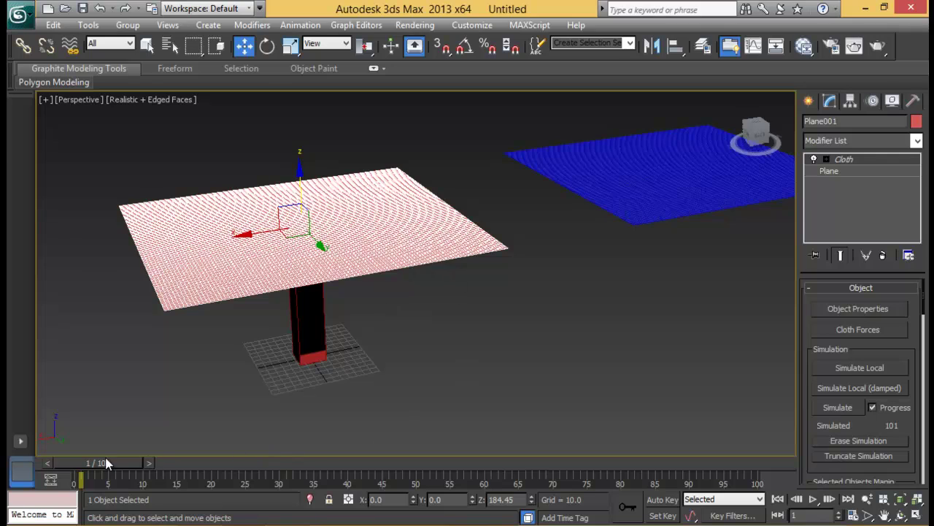
{"action": "left_click_drag", "start_coordinate": [108, 463], "coordinate": [101, 463]}
{"action": "middle_click_drag", "start_coordinate": [411, 202], "coordinate": [449, 210], "text": "alt"}
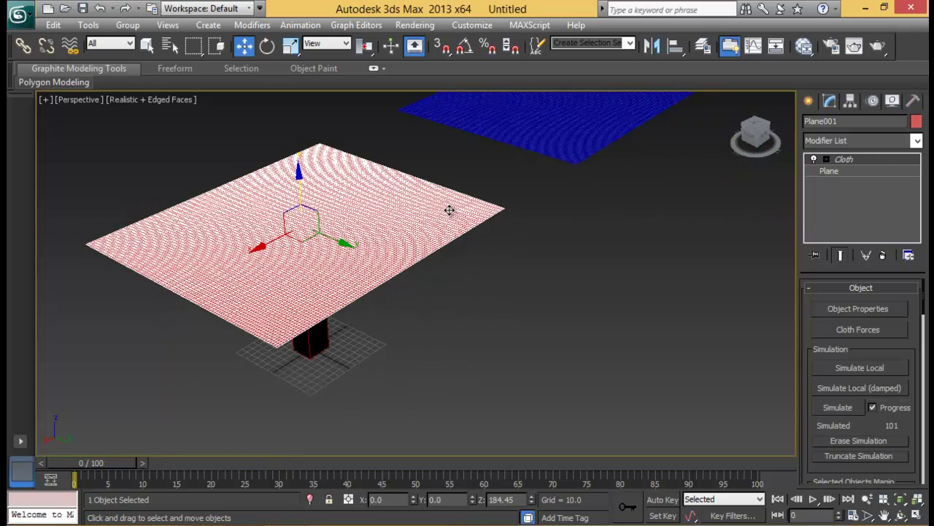
{"action": "middle_click_drag", "start_coordinate": [351, 227], "coordinate": [403, 272], "text": "alt"}
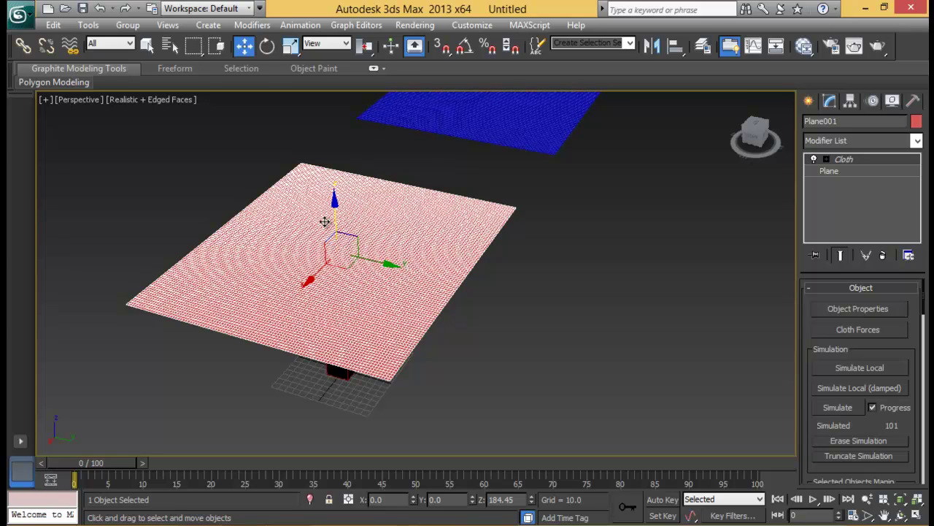
Try lowering the red cloth plane along the Z axis, and undo the move.
{"action": "left_click_drag", "start_coordinate": [334, 214], "coordinate": [343, 242]}
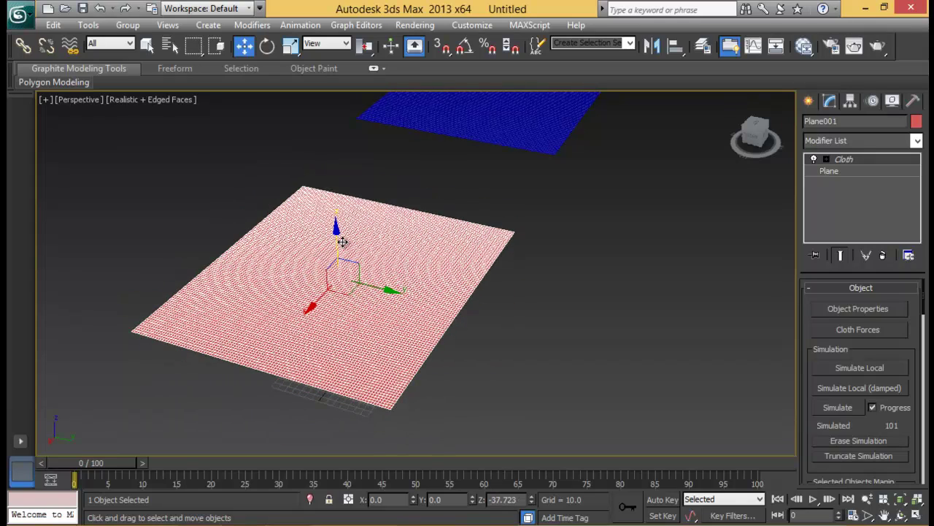
{"action": "key", "text": "ctrl+z"}
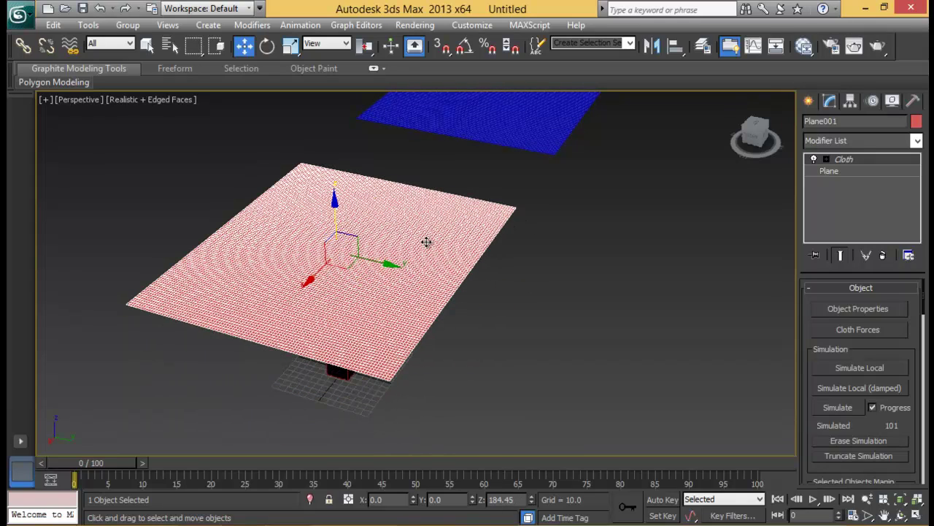
{"action": "middle_click_drag", "start_coordinate": [468, 259], "coordinate": [409, 231], "text": "alt"}
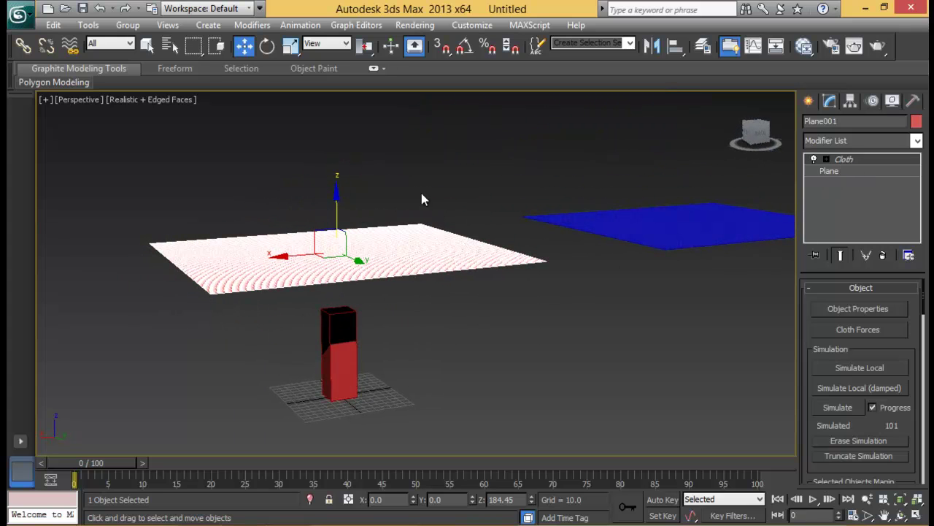
{"action": "middle_click_drag", "start_coordinate": [327, 236], "coordinate": [300, 231], "text": "alt"}
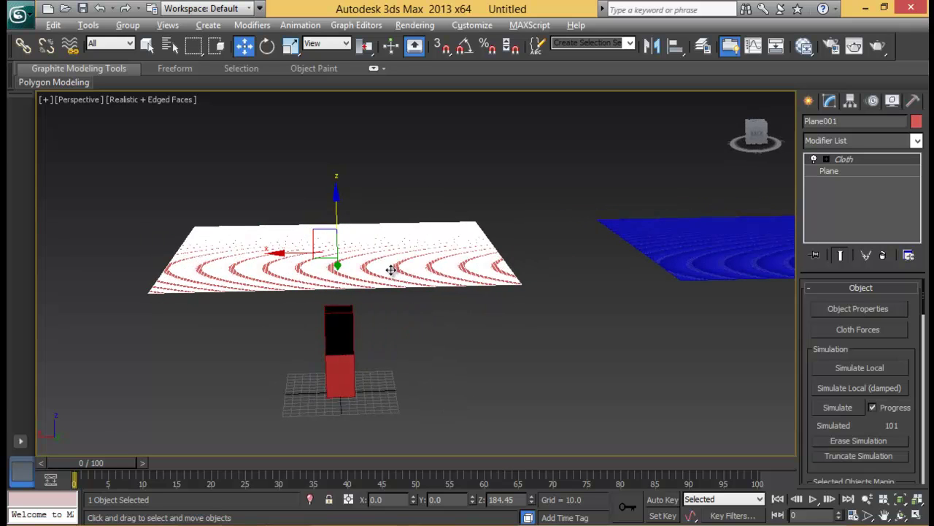
{"action": "middle_click_drag", "start_coordinate": [392, 269], "coordinate": [341, 234], "text": "alt"}
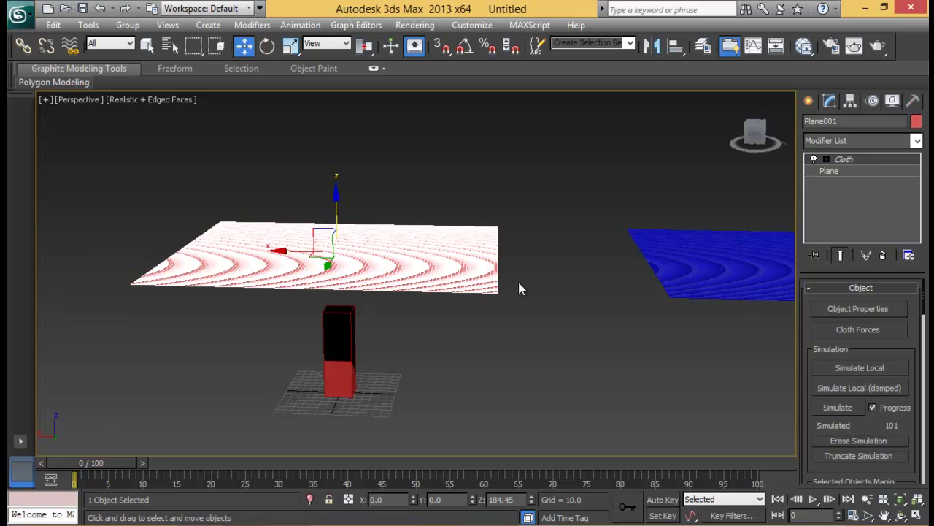
{"action": "mouse_move", "coordinate": [502, 273]}
{"action": "middle_mouse_down", "text": "alt"}
{"action": "mouse_move", "coordinate": [444, 255]}
{"action": "mouse_move", "coordinate": [455, 258]}
{"action": "middle_mouse_up", "text": "alt"}
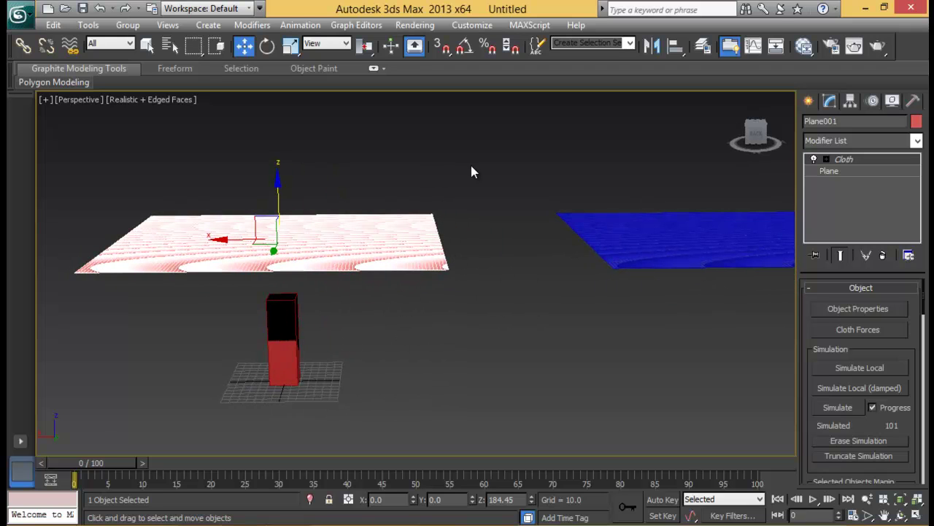
{"action": "left_click_drag", "start_coordinate": [110, 463], "coordinate": [81, 463]}
{"action": "key", "text": "w"}
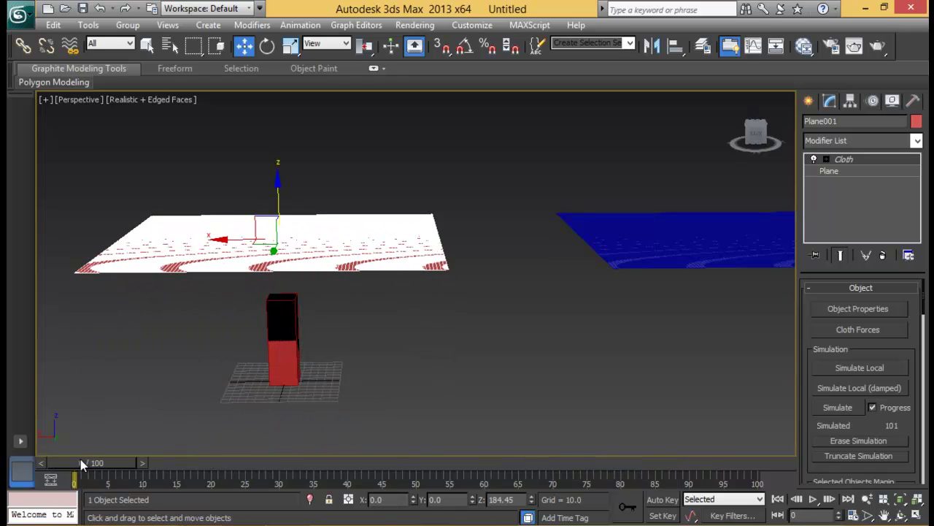
Add the object-space Point Cache modifier above Cloth on the red plane.
{"action": "left_click", "coordinate": [875, 141]}
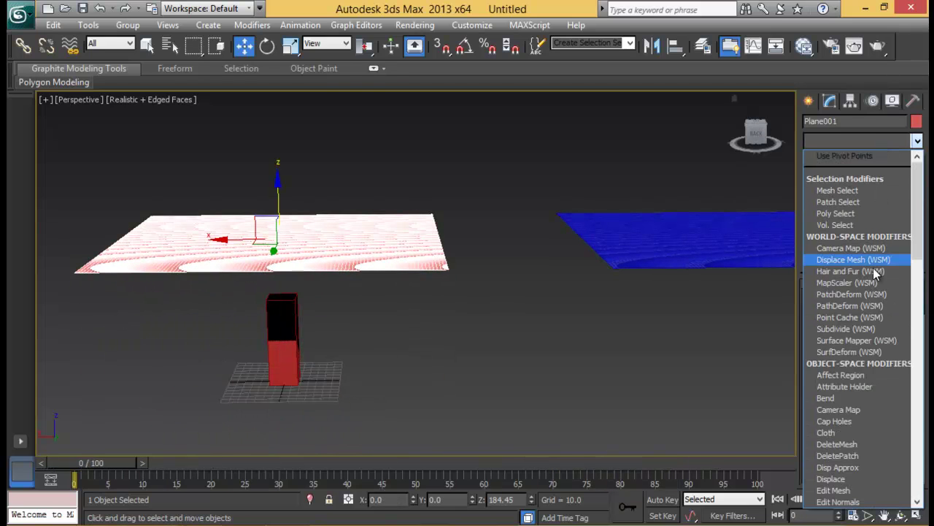
{"action": "scroll", "coordinate": [841, 430], "scroll_direction": "down", "scroll_amount": 13}
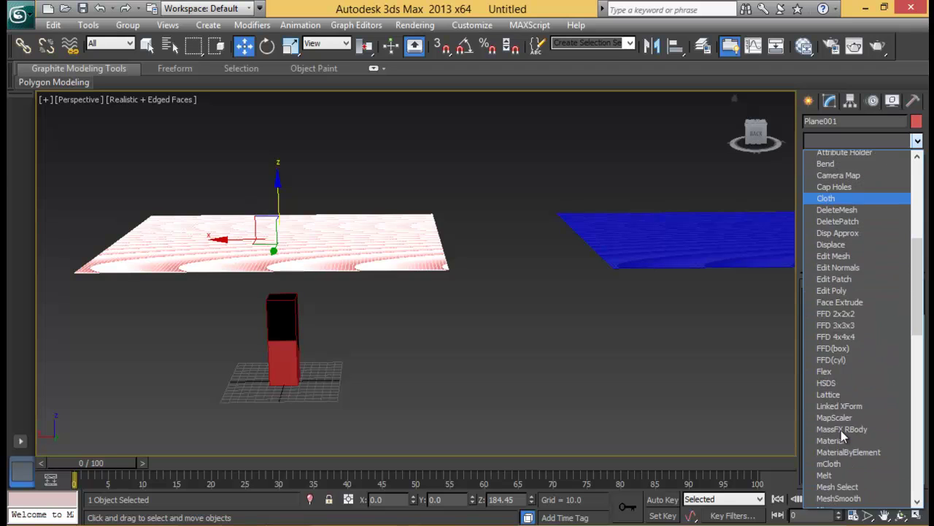
{"action": "scroll", "coordinate": [840, 430], "scroll_direction": "down", "scroll_amount": 1}
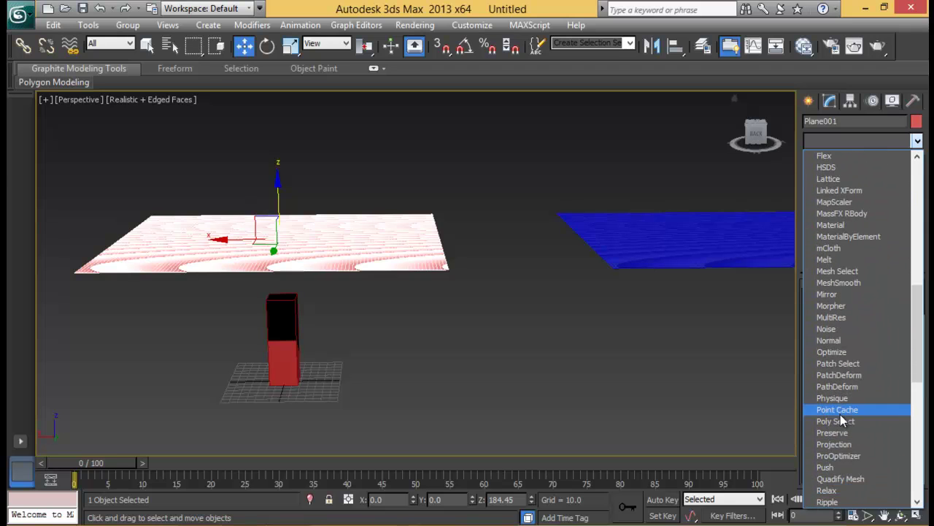
{"action": "scroll", "coordinate": [841, 412], "scroll_direction": "up", "scroll_amount": 15}
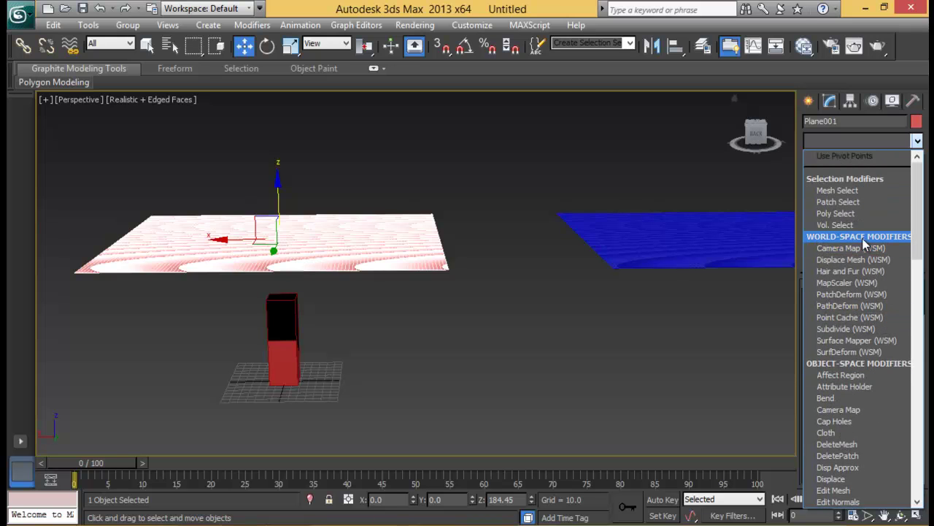
{"action": "scroll", "coordinate": [869, 400], "scroll_direction": "down", "scroll_amount": 6}
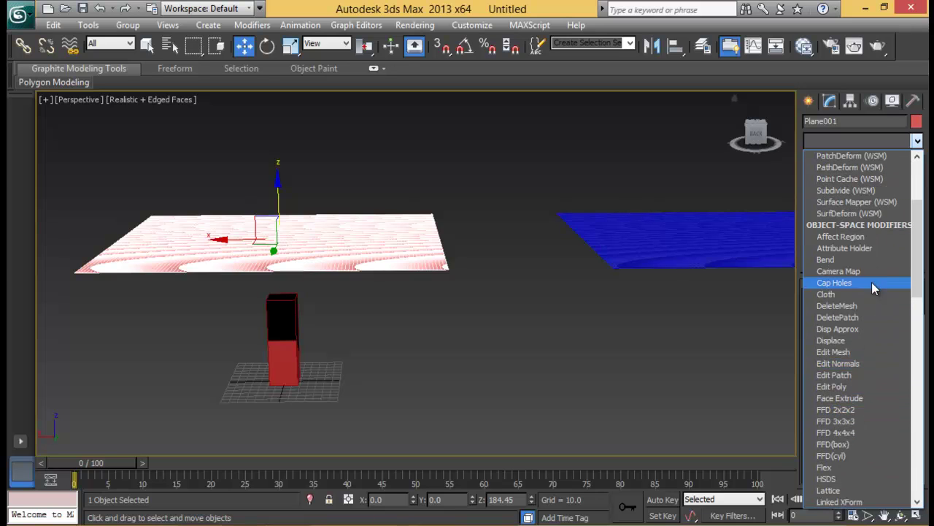
{"action": "scroll", "coordinate": [841, 227], "scroll_direction": "up", "scroll_amount": 4}
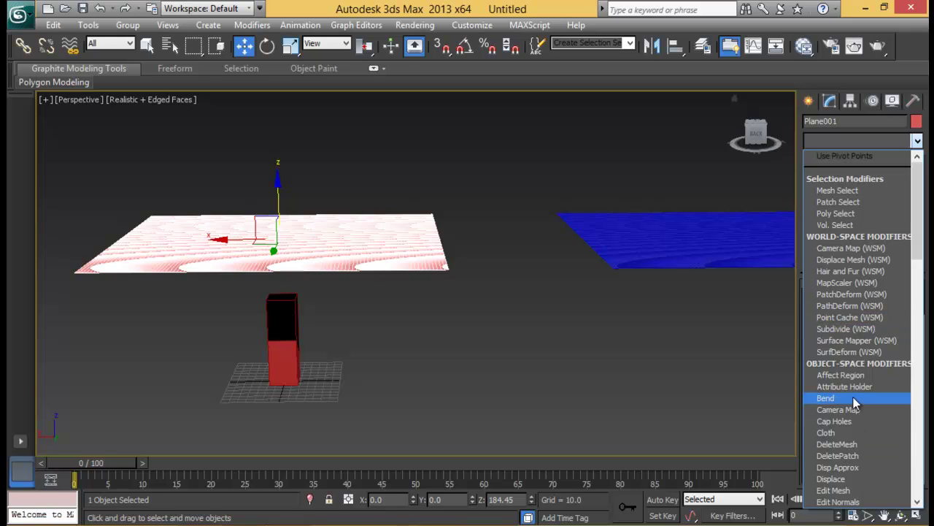
{"action": "scroll", "coordinate": [873, 341], "scroll_direction": "down", "scroll_amount": 1}
{"action": "scroll", "coordinate": [873, 337], "scroll_direction": "down", "scroll_amount": 2}
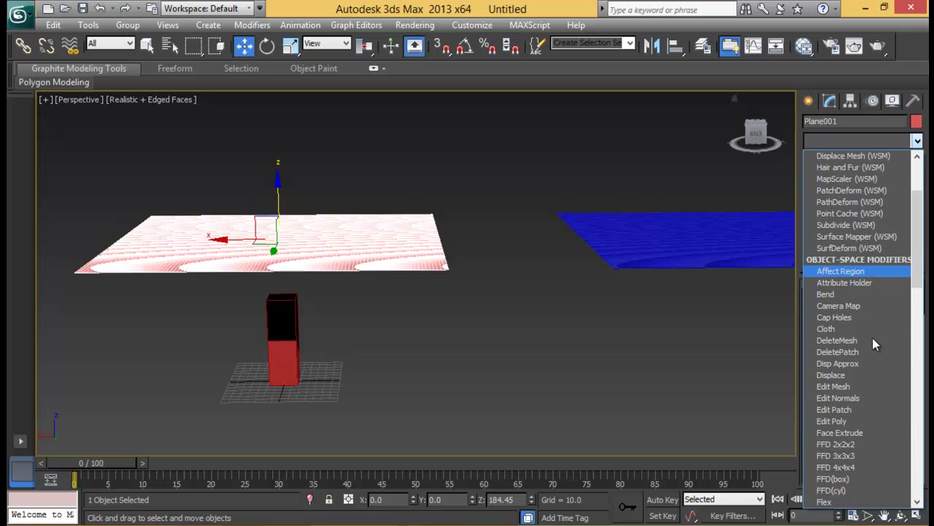
{"action": "scroll", "coordinate": [830, 307], "scroll_direction": "down", "scroll_amount": 6}
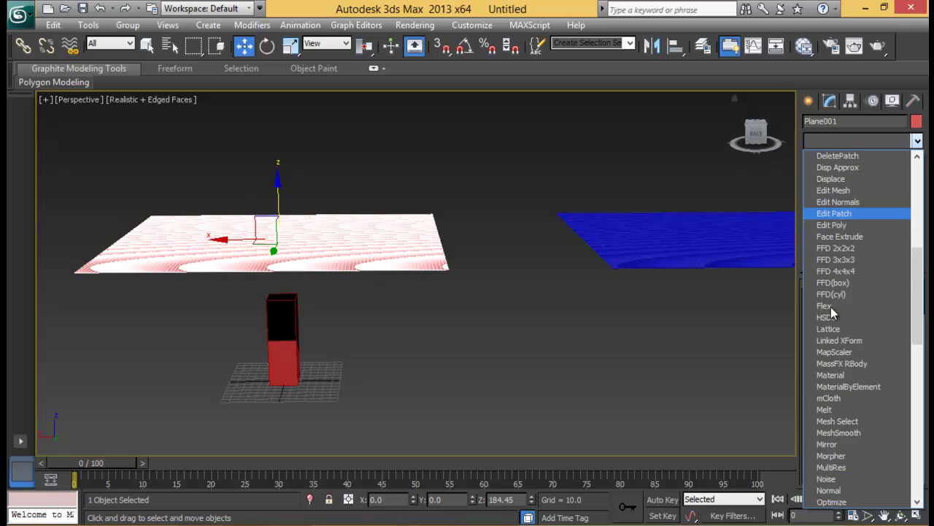
{"action": "scroll", "coordinate": [830, 306], "scroll_direction": "down", "scroll_amount": 4}
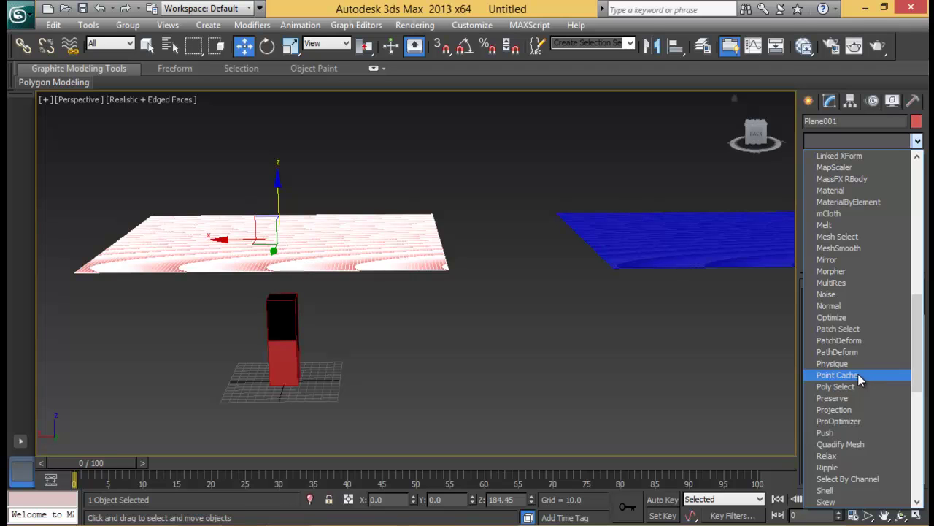
{"action": "left_click", "coordinate": [836, 375]}
Examine the Point Cache file and record parameters, and preview the cloth motion up to frame 9.
{"action": "middle_click_drag", "start_coordinate": [567, 334], "coordinate": [532, 294], "text": "alt"}
{"action": "mouse_move", "coordinate": [874, 305]}
{"action": "left_mouse_down"}
{"action": "mouse_move", "coordinate": [874, 269]}
{"action": "mouse_move", "coordinate": [870, 303]}
{"action": "left_mouse_up"}
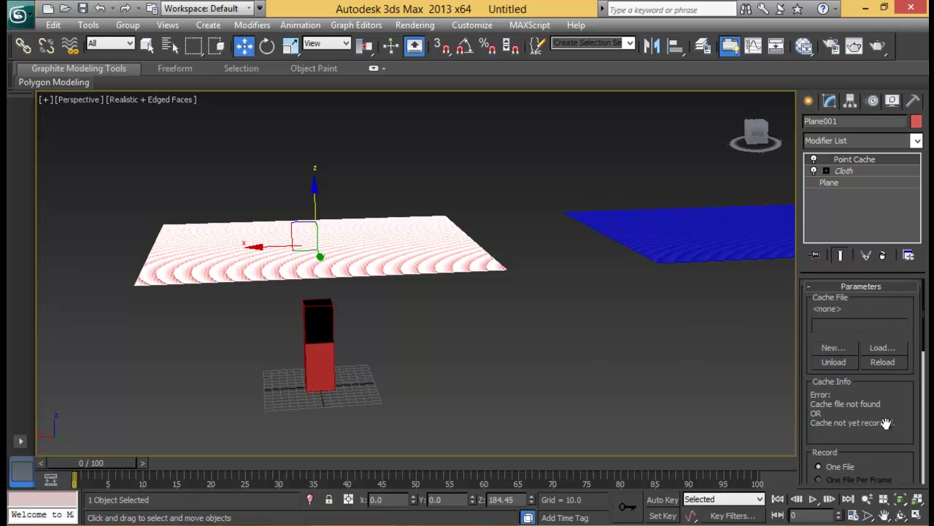
{"action": "left_click_drag", "start_coordinate": [885, 423], "coordinate": [878, 320]}
{"action": "left_click_drag", "start_coordinate": [880, 354], "coordinate": [880, 338]}
{"action": "scroll", "coordinate": [842, 395], "scroll_direction": "down", "scroll_amount": 1}
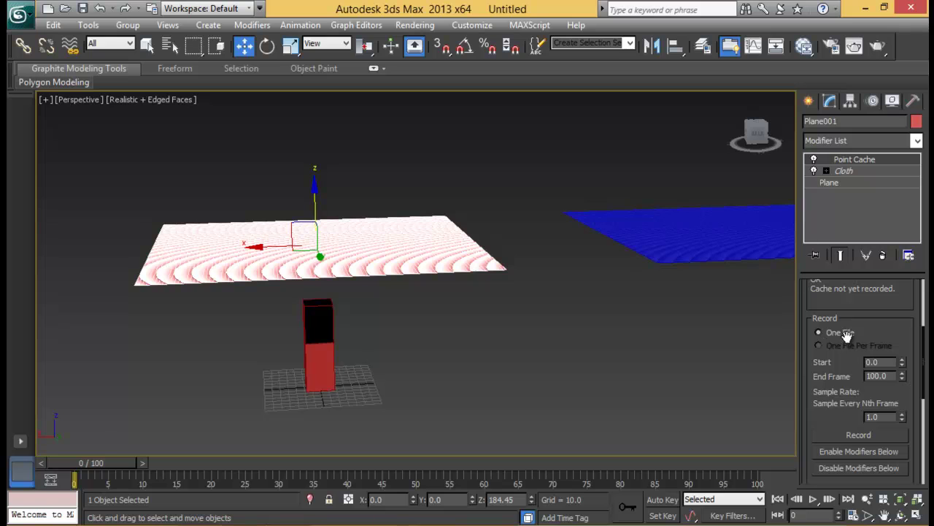
{"action": "left_click_drag", "start_coordinate": [891, 376], "coordinate": [866, 376]}
{"action": "left_click_drag", "start_coordinate": [80, 463], "coordinate": [133, 462]}
{"action": "key", "text": "w"}
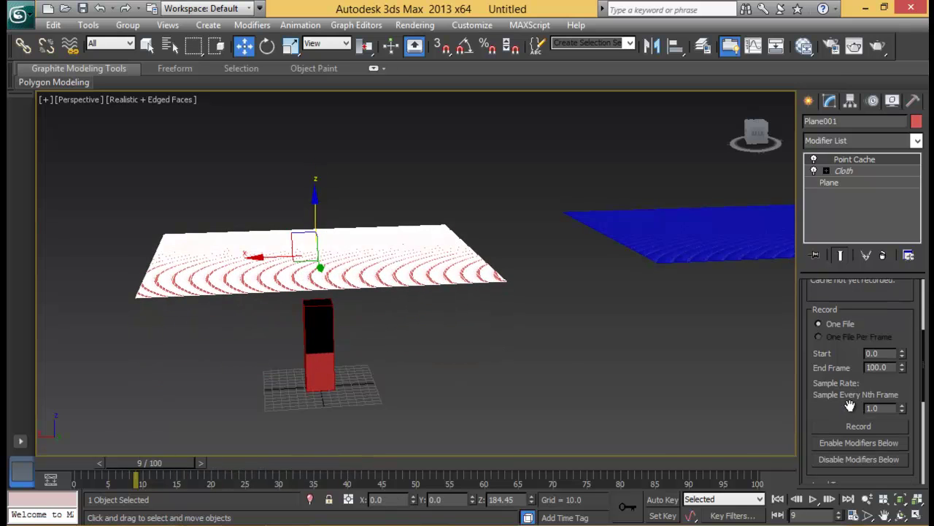
Try a Sample Every Nth Frame value of 2 in the Point Cache record settings, and restore it to 1.
{"action": "scroll", "coordinate": [885, 402], "scroll_direction": "down", "scroll_amount": 1}
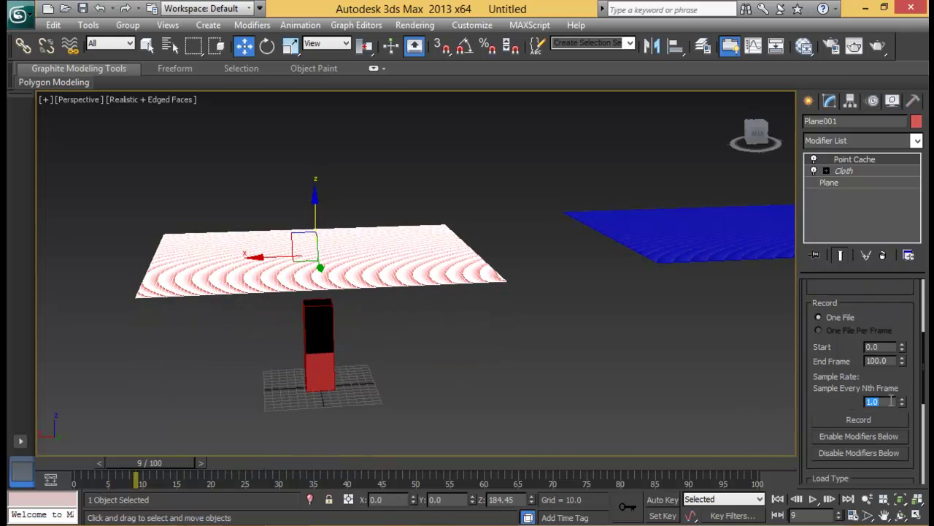
{"action": "type", "text": "2"}
{"action": "key", "text": "Return"}
{"action": "left_click_drag", "start_coordinate": [156, 460], "coordinate": [59, 479]}
{"action": "key", "text": "w"}
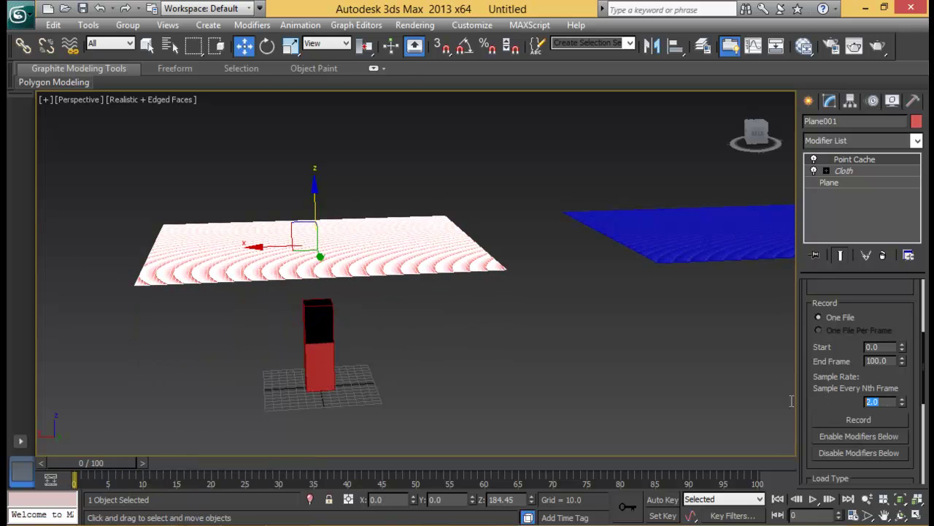
{"action": "type", "text": "1"}
{"action": "key", "text": "Return"}
Record the red plane's cloth animation from frame 0 to 100 into an Autodesk Cache file named cloth on the Desktop.
{"action": "middle_click_drag", "start_coordinate": [513, 313], "coordinate": [533, 317], "text": "alt"}
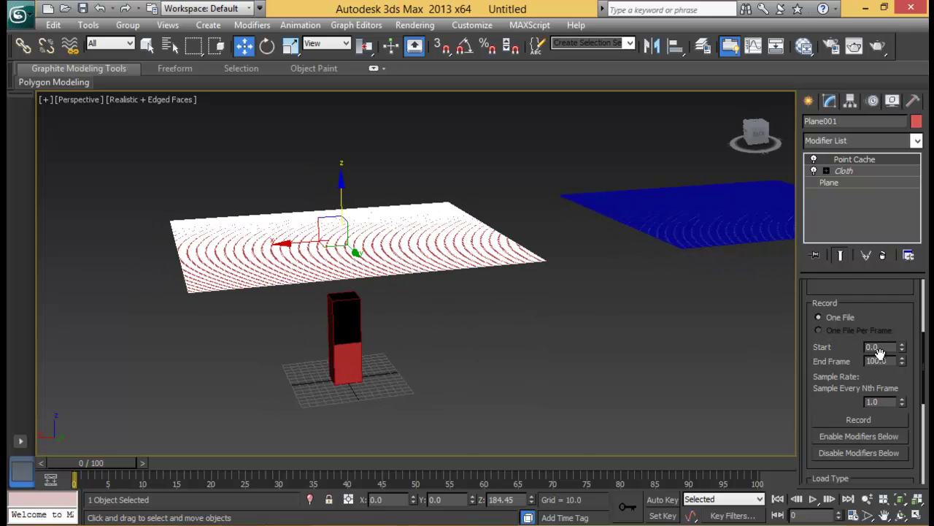
{"action": "left_click", "coordinate": [859, 420]}
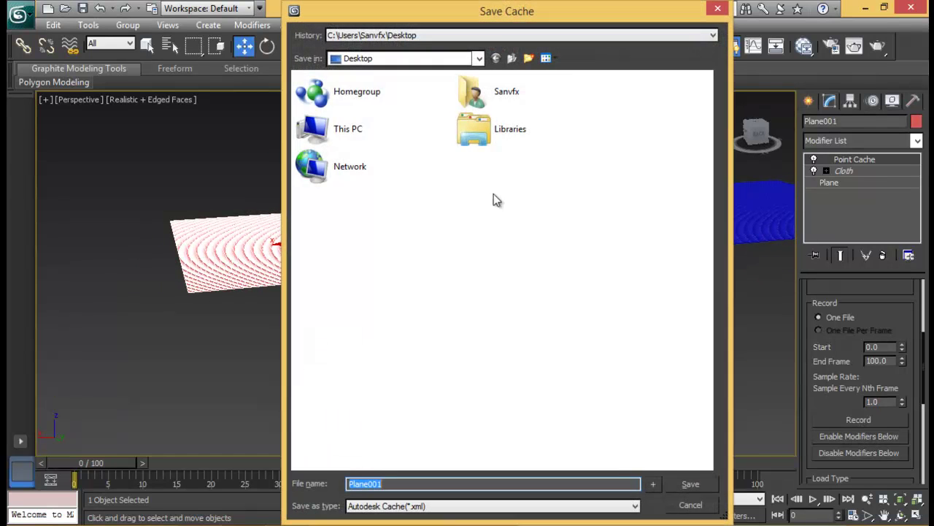
{"action": "left_click_drag", "start_coordinate": [516, 14], "coordinate": [447, 17]}
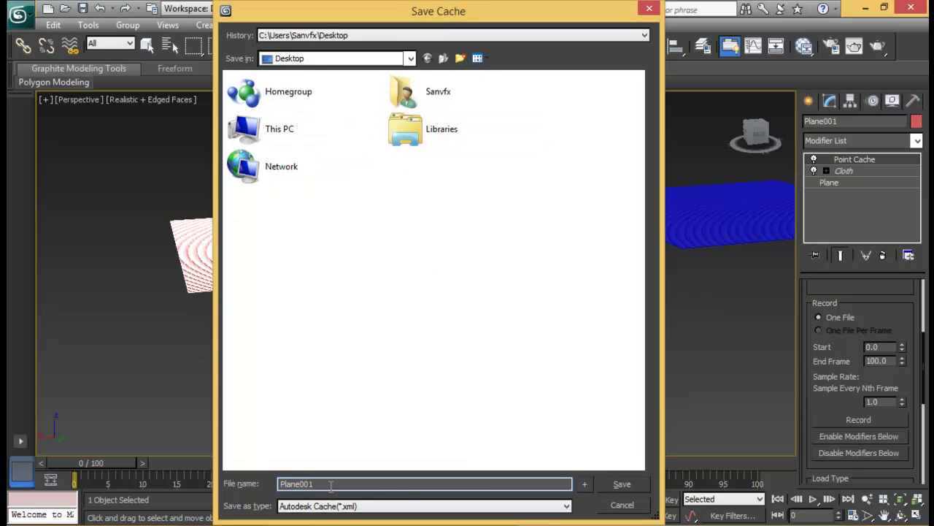
{"action": "type", "text": "cloth"}
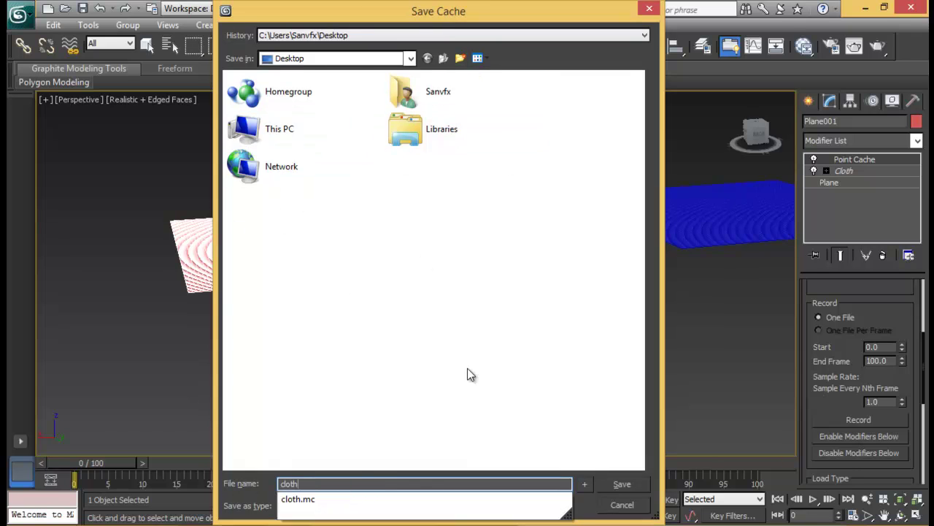
{"action": "left_click", "coordinate": [622, 483]}
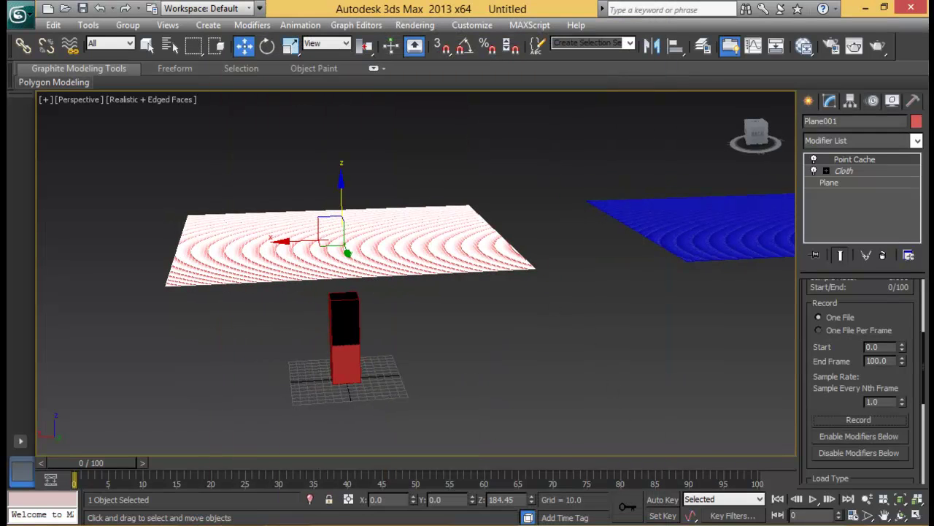
Switch to the Windows desktop, move the cloth XML cache file to the empty middle area, and return to 3ds Max.
{"action": "left_click", "coordinate": [864, 8]}
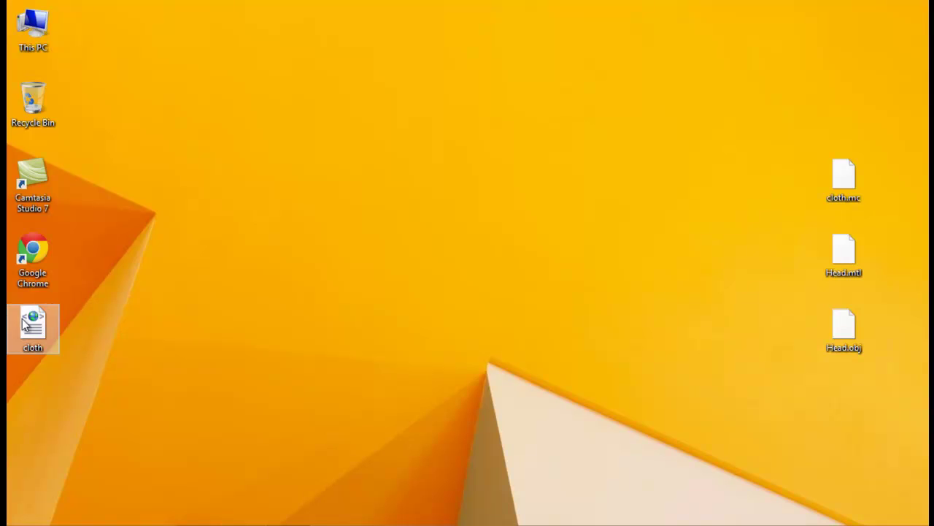
{"action": "left_click_drag", "start_coordinate": [33, 325], "coordinate": [429, 174]}
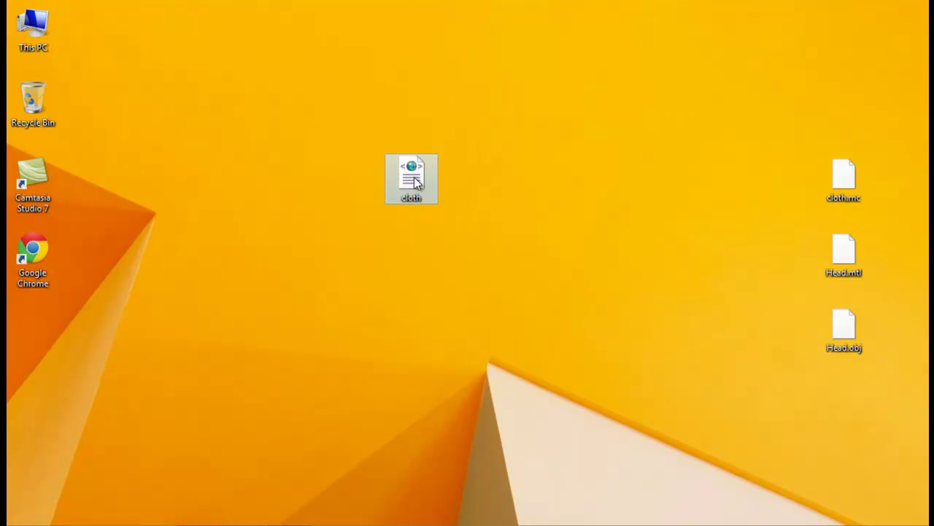
{"action": "left_click", "coordinate": [248, 525]}
Compare the base Plane parameters of the blue plane and the red plane, including their length and width segments.
{"action": "middle_click_drag", "start_coordinate": [591, 218], "coordinate": [392, 227]}
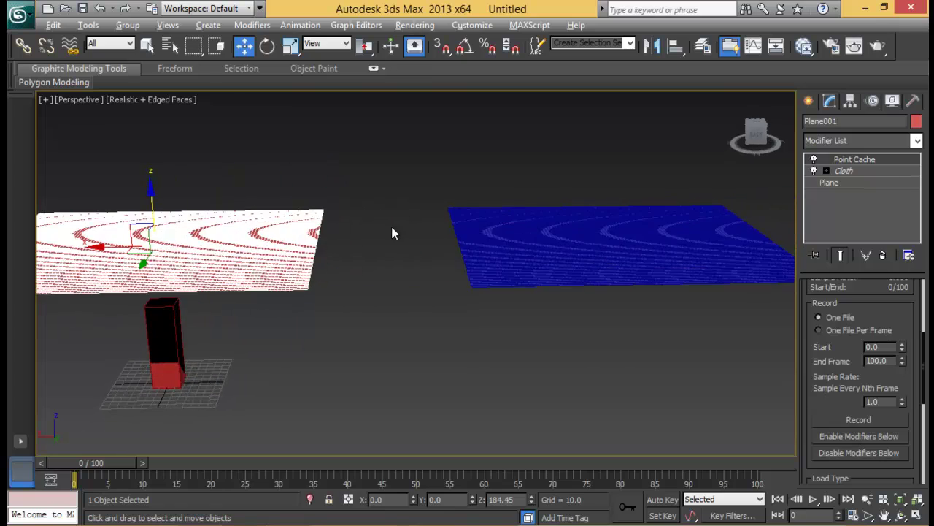
{"action": "left_click", "coordinate": [537, 241]}
{"action": "middle_click_drag", "start_coordinate": [592, 260], "coordinate": [490, 246]}
{"action": "middle_click_drag", "start_coordinate": [332, 234], "coordinate": [429, 219]}
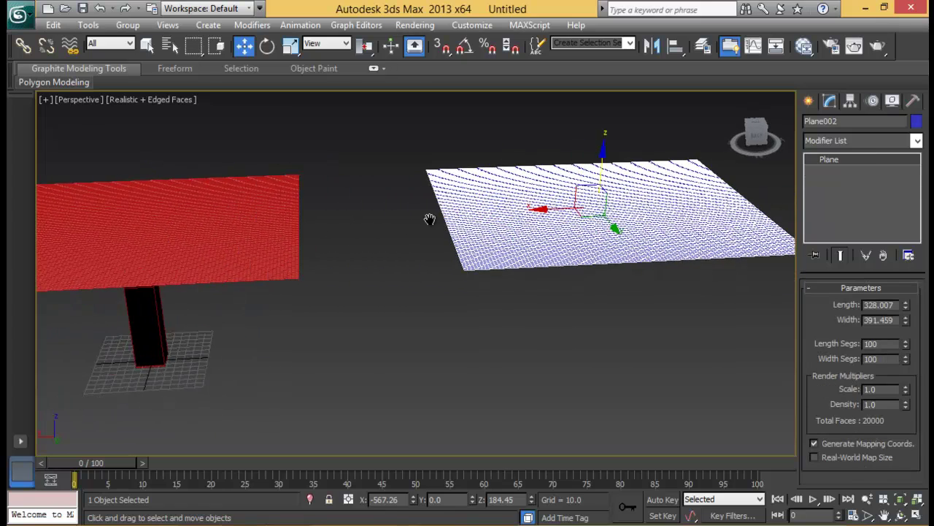
{"action": "left_click", "coordinate": [235, 239]}
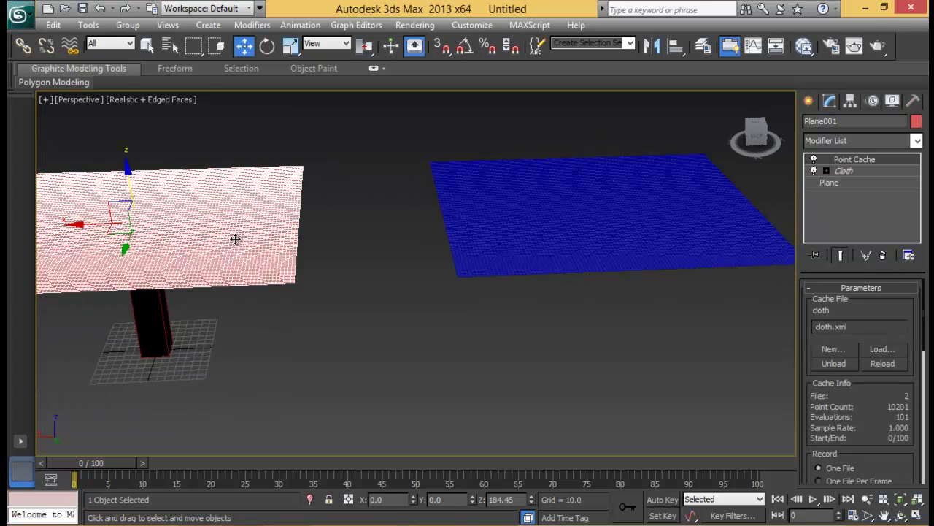
{"action": "left_click", "coordinate": [848, 182]}
{"action": "left_click", "coordinate": [491, 310]}
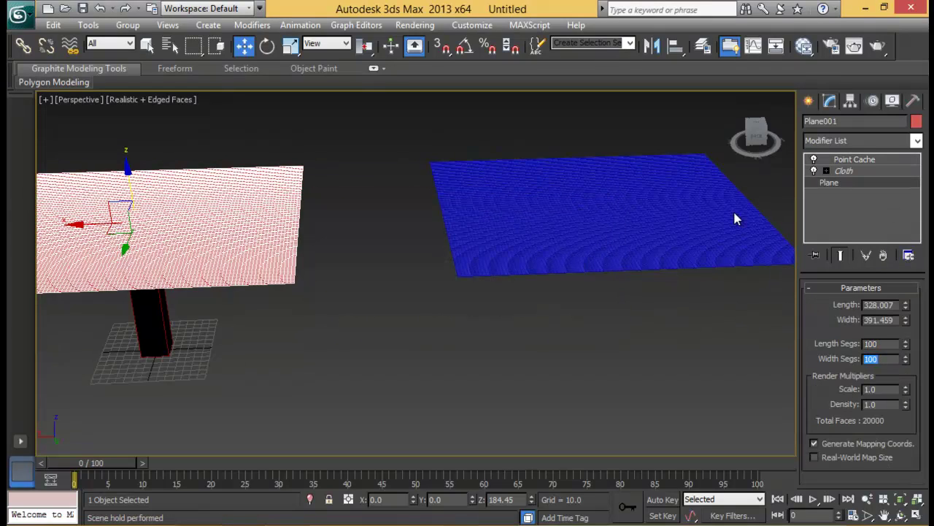
Add the object-space Point Cache modifier to the blue plane.
{"action": "left_click", "coordinate": [639, 228]}
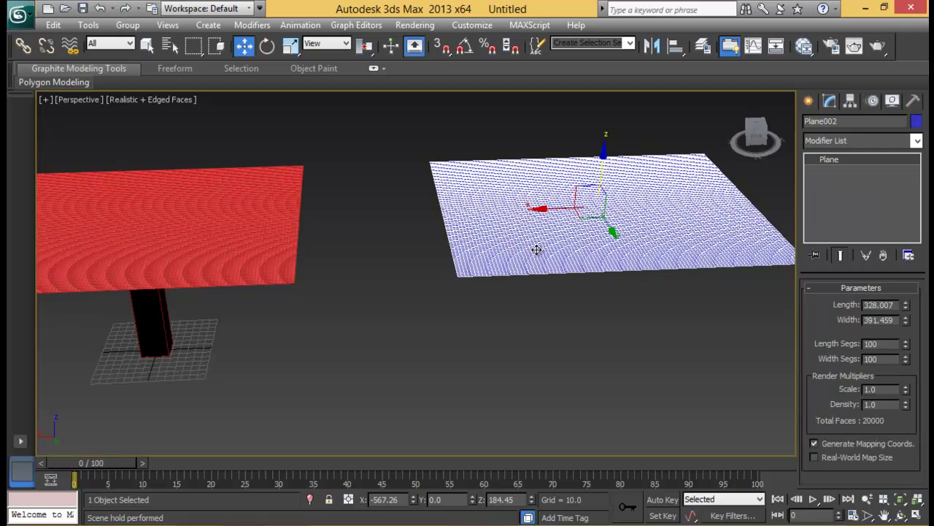
{"action": "mouse_move", "coordinate": [572, 232]}
{"action": "middle_mouse_down", "text": "alt"}
{"action": "mouse_move", "coordinate": [532, 241]}
{"action": "mouse_move", "coordinate": [583, 236]}
{"action": "middle_mouse_up", "text": "alt"}
{"action": "middle_click_drag", "start_coordinate": [450, 171], "coordinate": [448, 182]}
{"action": "left_click", "coordinate": [850, 140]}
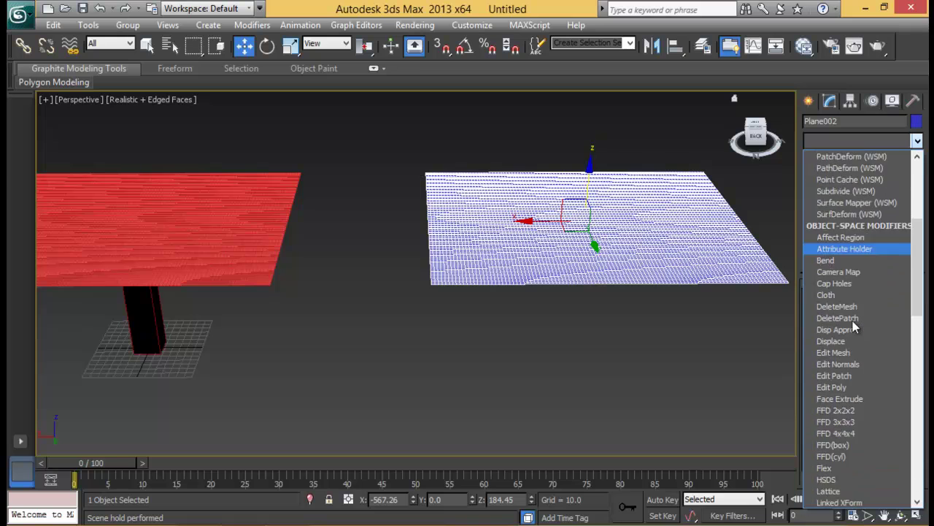
{"action": "scroll", "coordinate": [853, 321], "scroll_direction": "down", "scroll_amount": 10}
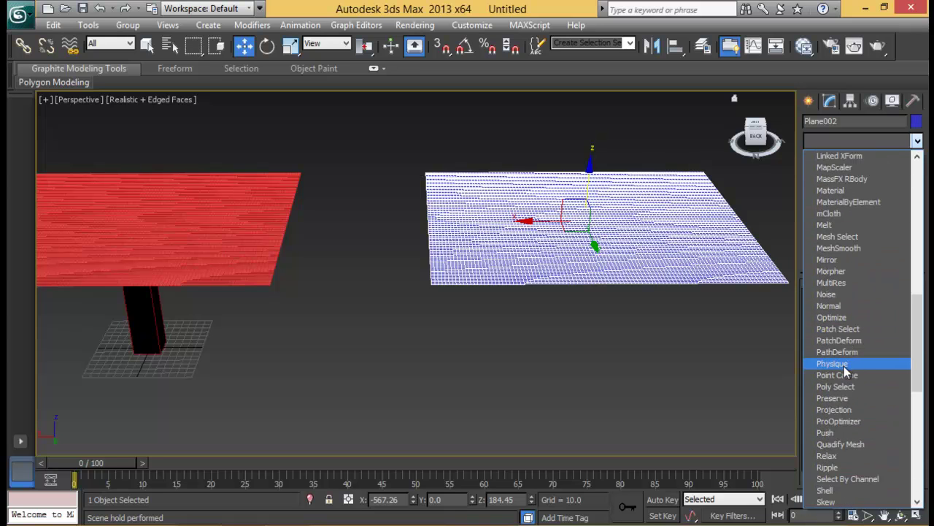
{"action": "left_click", "coordinate": [846, 375]}
Load the cloth XML cache file from the Desktop into the blue plane's Point Cache modifier.
{"action": "left_click", "coordinate": [879, 351]}
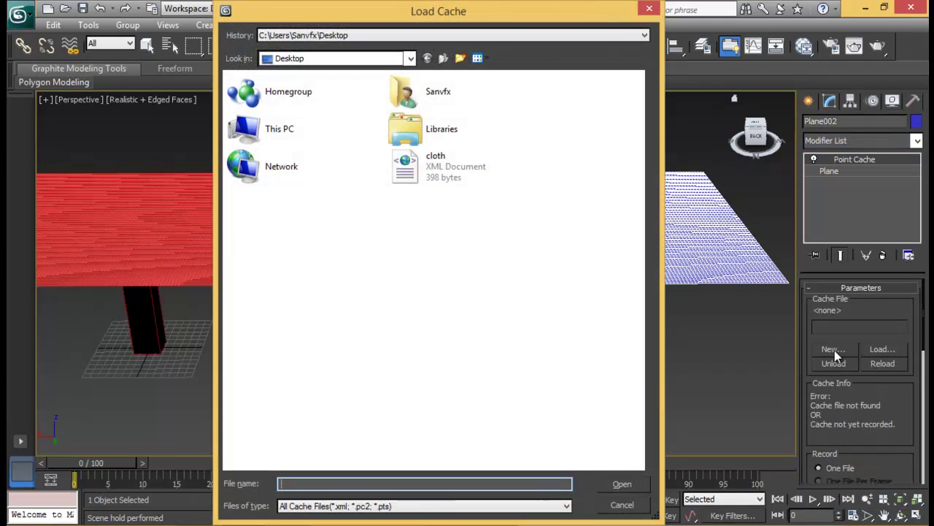
{"action": "left_click", "coordinate": [438, 168]}
{"action": "left_click", "coordinate": [619, 483]}
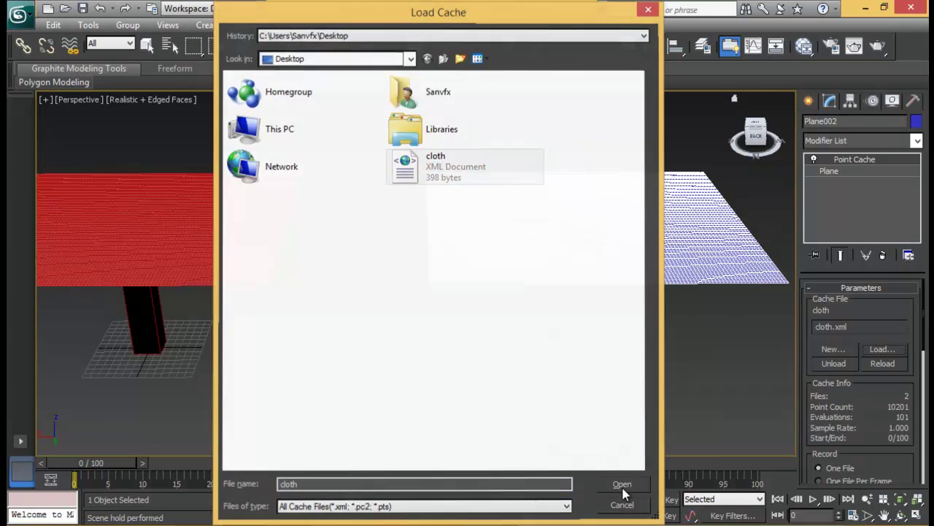
Scrub the timeline to compare the cached motion of the blue and red planes, returning to frame 0.
{"action": "scroll", "coordinate": [478, 241], "scroll_direction": "down", "scroll_amount": 5}
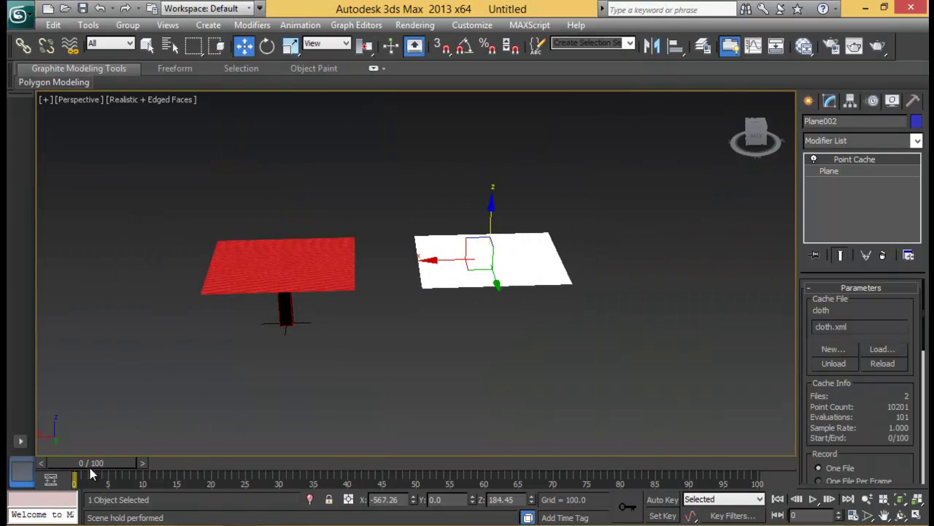
{"action": "left_click_drag", "start_coordinate": [92, 462], "coordinate": [73, 453]}
{"action": "key", "text": "w"}
{"action": "middle_click_drag", "start_coordinate": [433, 284], "coordinate": [536, 259], "text": "alt"}
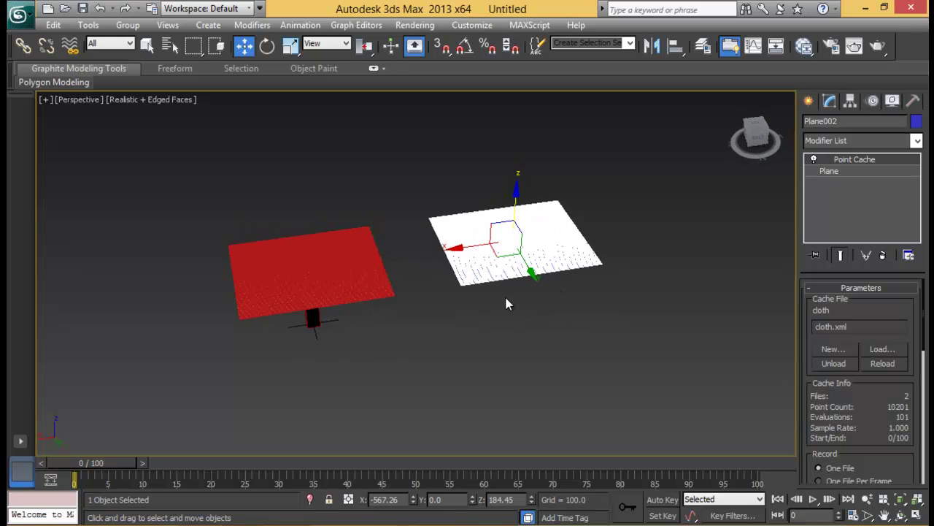
{"action": "left_click", "coordinate": [359, 284]}
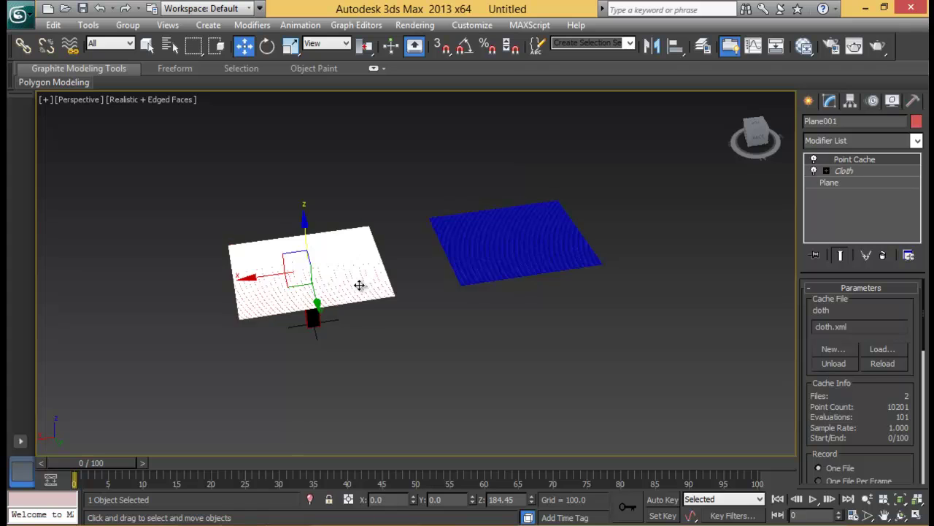
{"action": "middle_click_drag", "start_coordinate": [465, 346], "coordinate": [435, 294], "text": "alt"}
{"action": "mouse_move", "coordinate": [89, 466]}
{"action": "left_mouse_down"}
{"action": "mouse_move", "coordinate": [767, 466]}
{"action": "mouse_move", "coordinate": [79, 456]}
{"action": "mouse_move", "coordinate": [337, 473]}
{"action": "mouse_move", "coordinate": [698, 468]}
{"action": "mouse_move", "coordinate": [692, 460]}
{"action": "mouse_move", "coordinate": [748, 467]}
{"action": "mouse_move", "coordinate": [73, 459]}
{"action": "left_mouse_up"}
{"action": "key", "text": "w"}
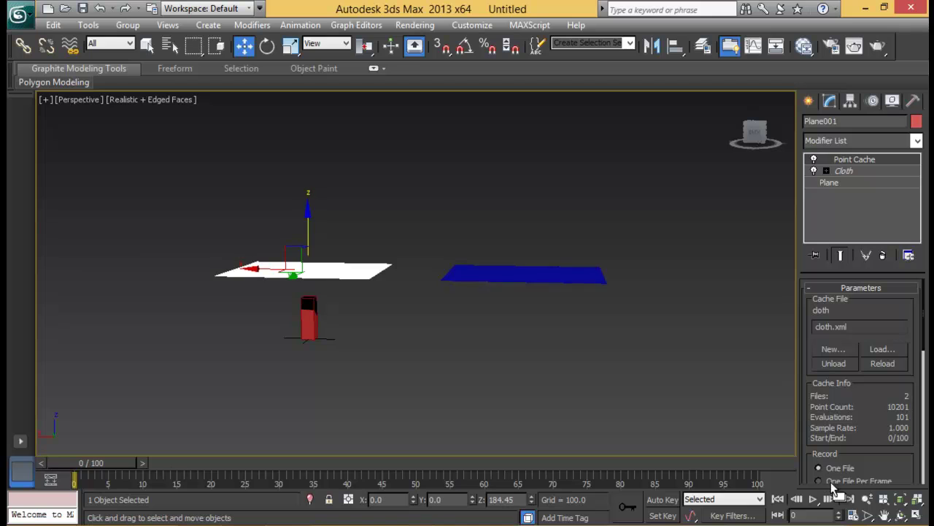
Play the animation to watch both planes drape, stop it, and return to frame 0.
{"action": "left_click", "coordinate": [813, 499]}
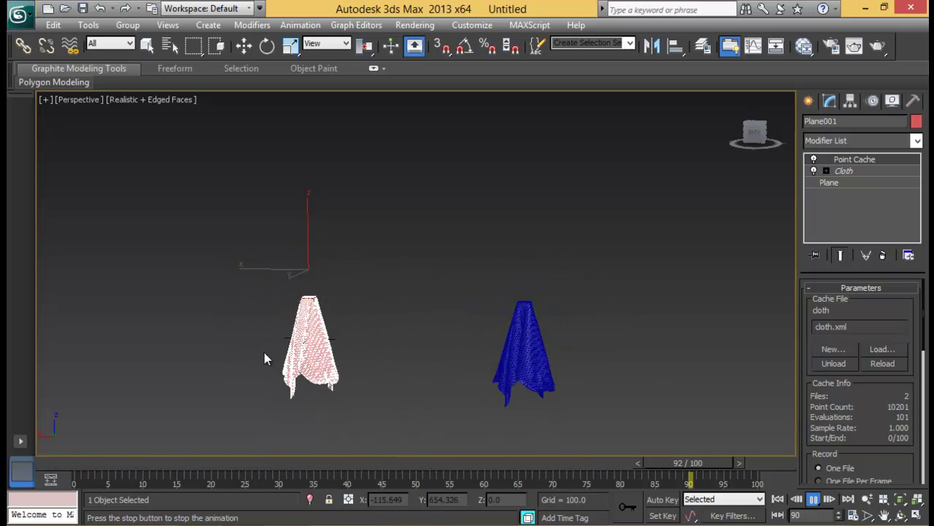
{"action": "left_click", "coordinate": [813, 499]}
{"action": "key", "text": "w"}
{"action": "left_click_drag", "start_coordinate": [552, 468], "coordinate": [96, 461]}
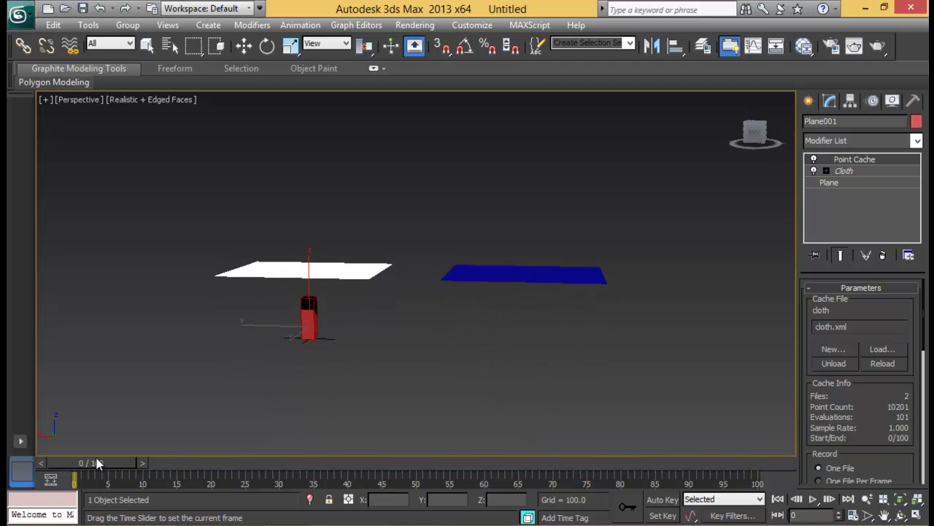
Preview the cached motion up to frame 16 with the red plane selected, and go back to frame 0.
{"action": "middle_click_drag", "start_coordinate": [373, 249], "coordinate": [294, 252]}
{"action": "left_click_drag", "start_coordinate": [110, 463], "coordinate": [195, 463]}
{"action": "left_click", "coordinate": [350, 377]}
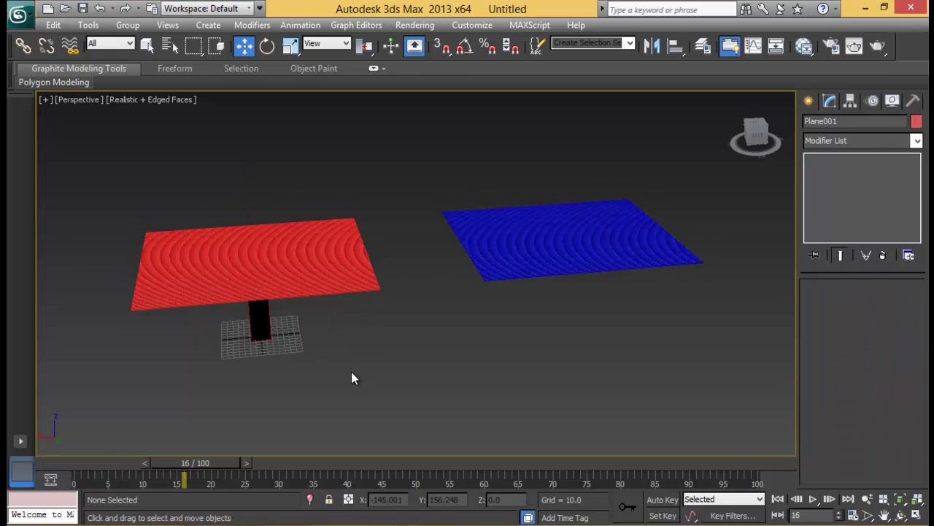
{"action": "left_click", "coordinate": [308, 273]}
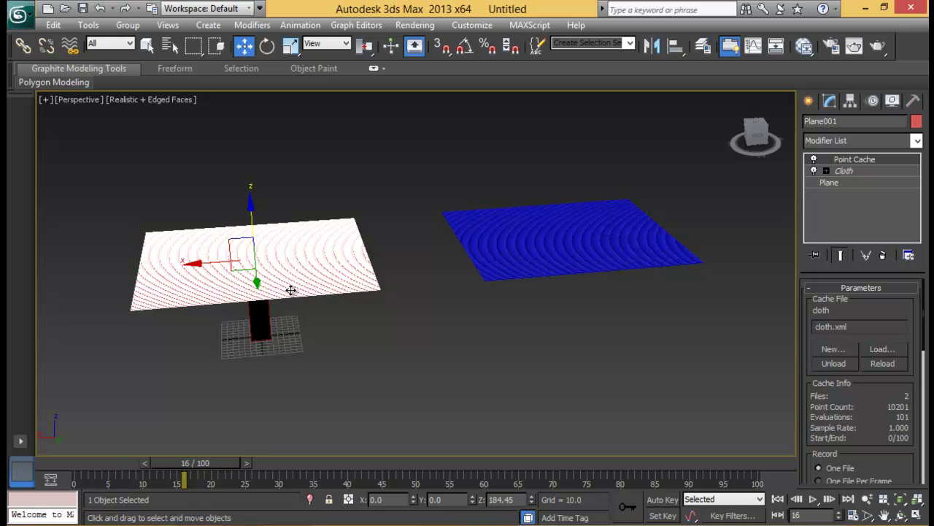
{"action": "left_click_drag", "start_coordinate": [191, 463], "coordinate": [79, 461]}
Select the blue plane and examine its modifier stack and loaded cache.
{"action": "left_click", "coordinate": [597, 203]}
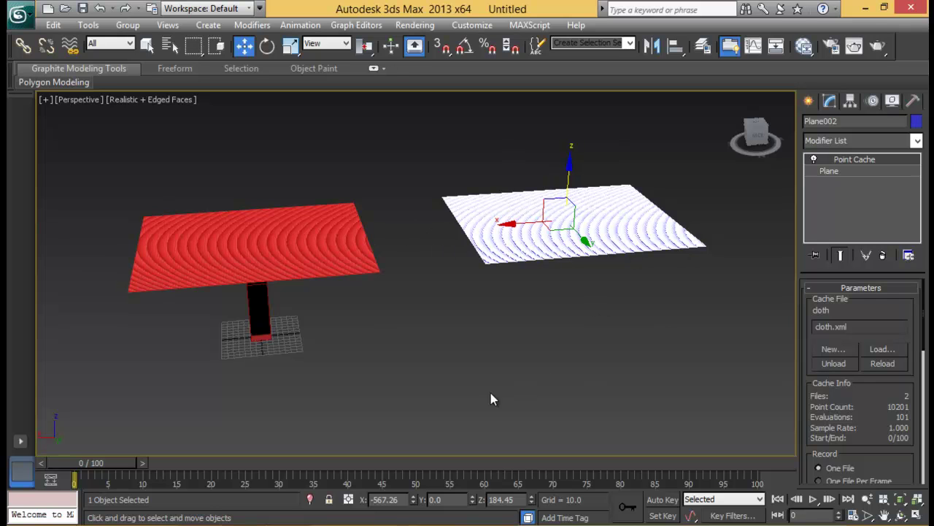
{"action": "middle_click_drag", "start_coordinate": [486, 288], "coordinate": [517, 274], "text": "alt"}
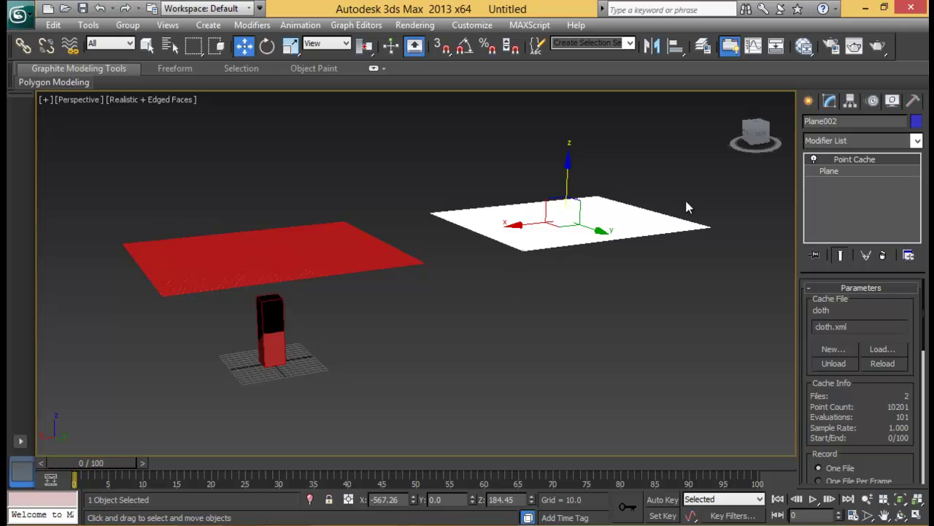
{"action": "left_click_drag", "start_coordinate": [460, 145], "coordinate": [599, 284]}
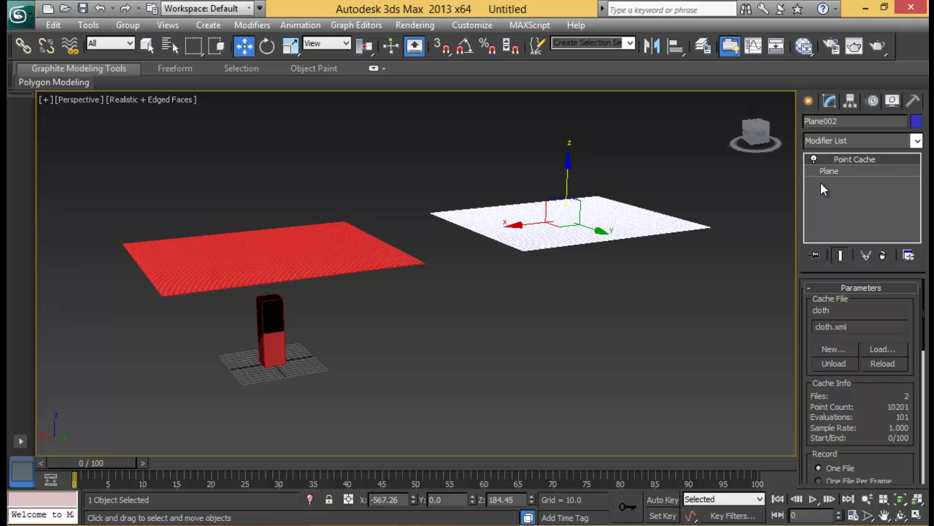
Create a new plane about 388 long and 400 wide beside the red plane, and show its base parameters.
{"action": "scroll", "coordinate": [546, 246], "scroll_direction": "down", "scroll_amount": 5}
{"action": "middle_click_drag", "start_coordinate": [427, 260], "coordinate": [416, 286], "text": "alt"}
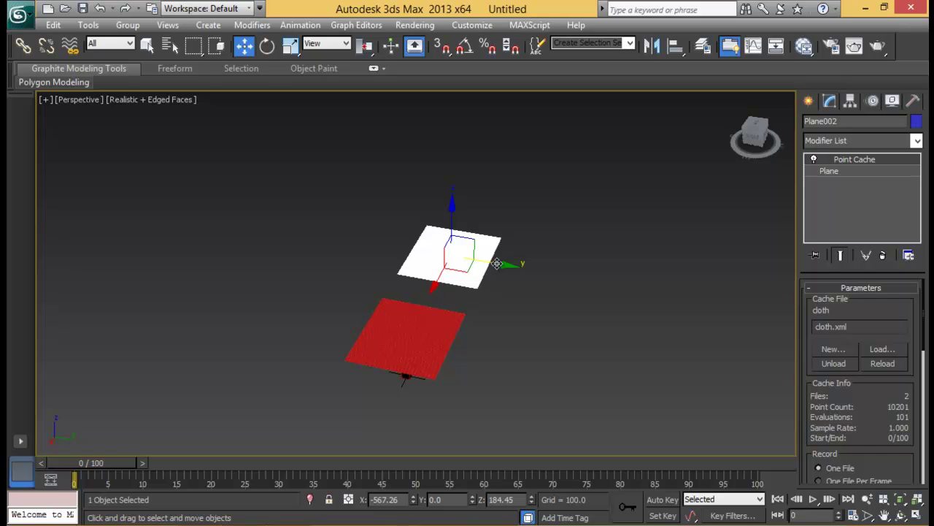
{"action": "left_click", "coordinate": [809, 101]}
{"action": "left_click", "coordinate": [890, 254]}
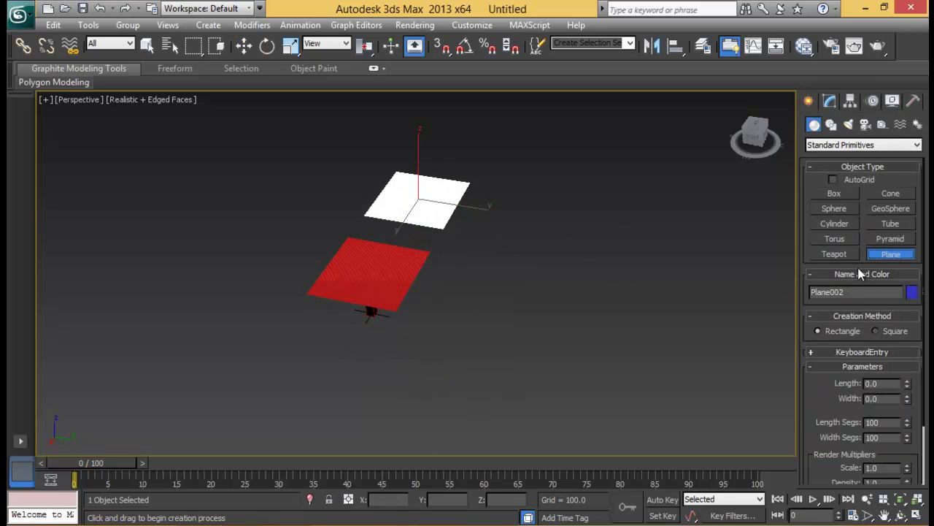
{"action": "left_click_drag", "start_coordinate": [467, 305], "coordinate": [552, 395]}
{"action": "right_click", "coordinate": [730, 383]}
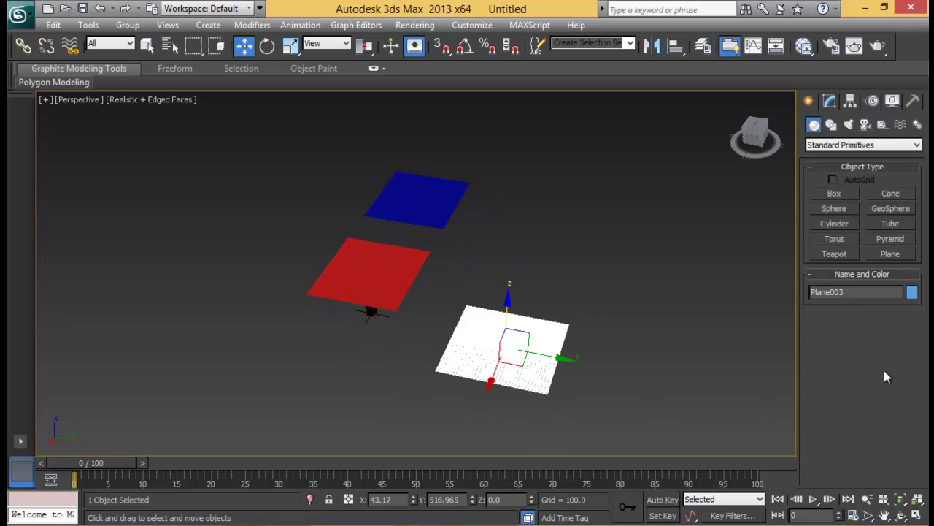
{"action": "left_click", "coordinate": [829, 101]}
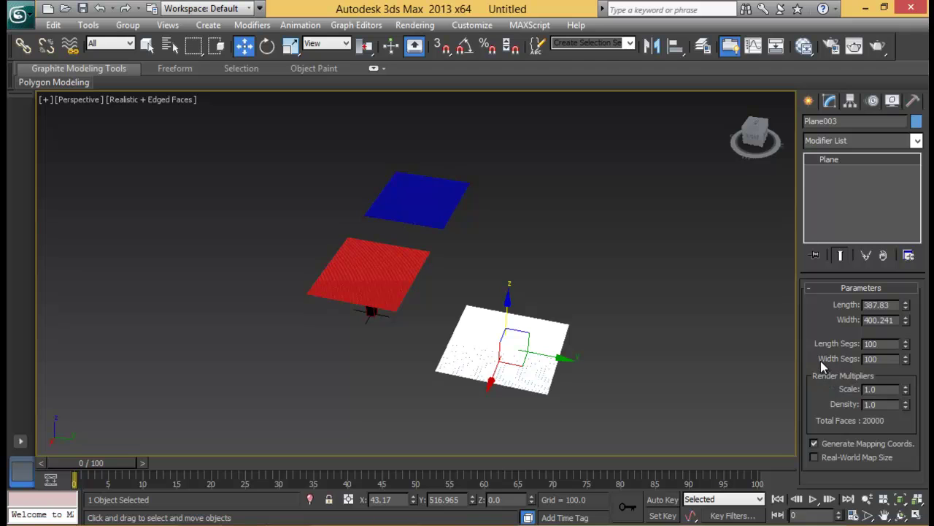
{"action": "middle_click_drag", "start_coordinate": [498, 344], "coordinate": [503, 321], "text": "alt"}
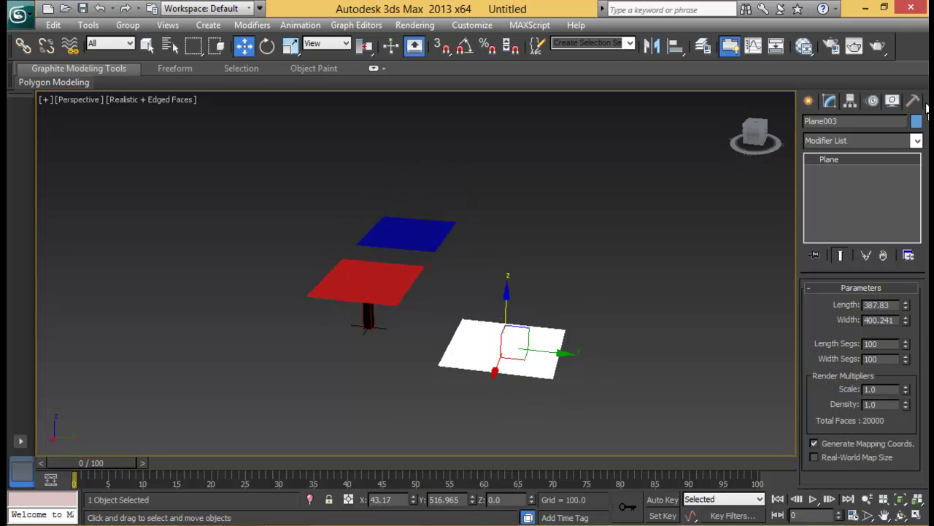
{"action": "left_click", "coordinate": [866, 138]}
{"action": "scroll", "coordinate": [868, 386], "scroll_direction": "down", "scroll_amount": 5}
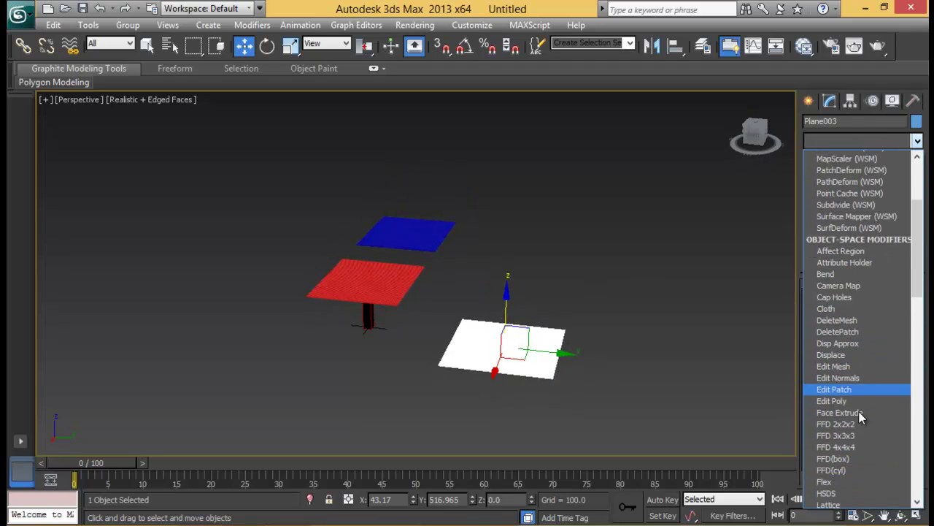
{"action": "left_click", "coordinate": [565, 367]}
Duplicate the light blue plane twice as independent copies, spacing the copies out into separate positions beside the other planes.
{"action": "mouse_move", "coordinate": [494, 365]}
{"action": "left_mouse_down", "text": "shift"}
{"action": "mouse_move", "coordinate": [584, 302]}
{"action": "mouse_move", "coordinate": [612, 305]}
{"action": "left_mouse_up", "text": "shift"}
{"action": "left_click", "coordinate": [483, 328]}
{"action": "middle_click_drag", "start_coordinate": [638, 329], "coordinate": [698, 282], "text": "alt"}
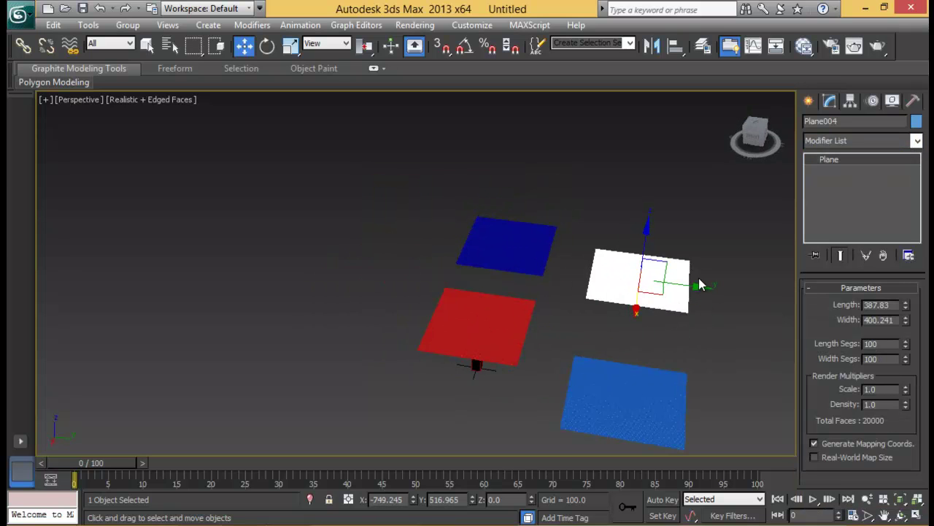
{"action": "left_click_drag", "start_coordinate": [698, 282], "coordinate": [831, 290], "text": "shift"}
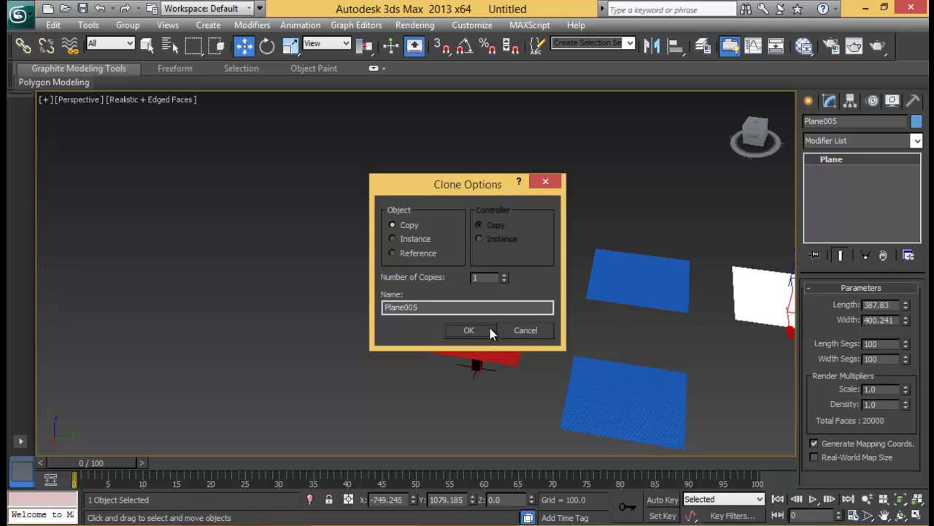
{"action": "left_click", "coordinate": [487, 328]}
{"action": "mouse_move", "coordinate": [488, 328]}
{"action": "middle_mouse_down", "text": "alt"}
{"action": "mouse_move", "coordinate": [559, 294]}
{"action": "mouse_move", "coordinate": [529, 273]}
{"action": "middle_mouse_up", "text": "alt"}
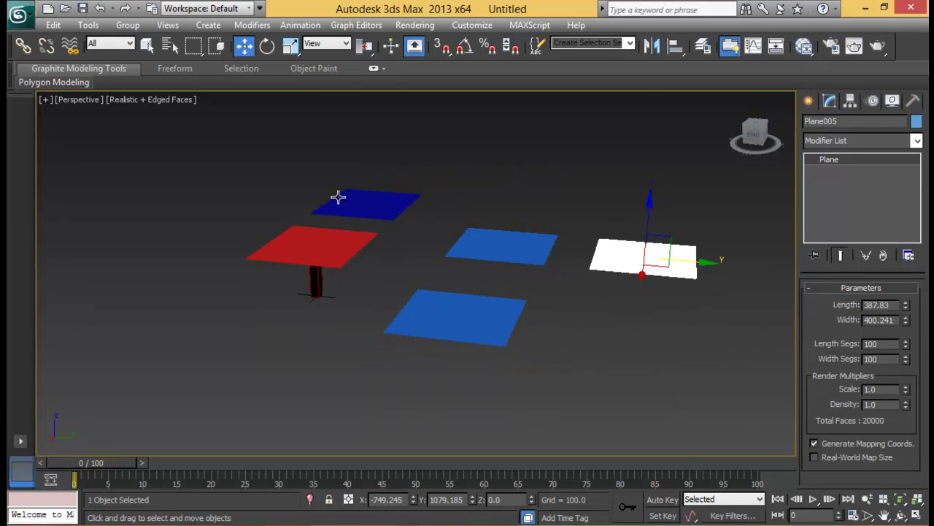
Add an object-space Point Cache modifier to the original light blue plane in front and load the cloth cache file.
{"action": "left_click", "coordinate": [329, 238]}
{"action": "left_click", "coordinate": [353, 206]}
{"action": "left_click", "coordinate": [519, 253]}
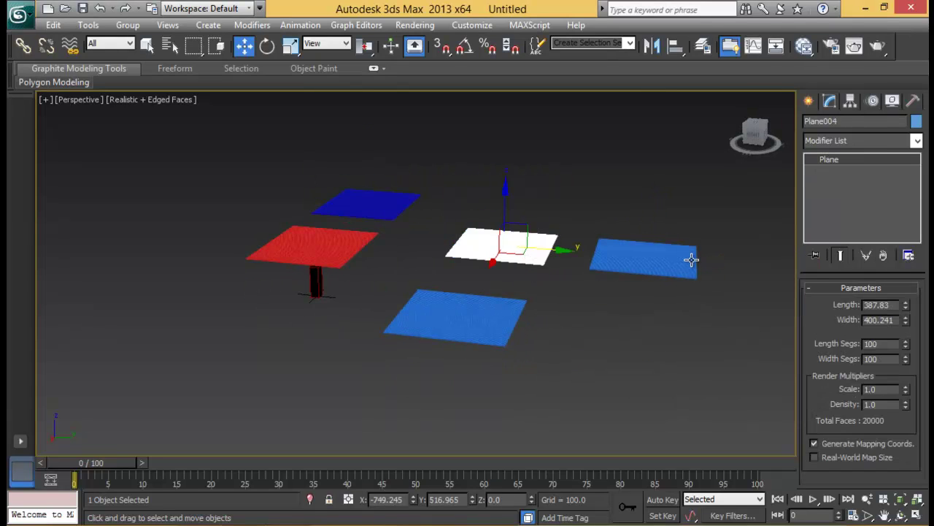
{"action": "left_click", "coordinate": [689, 258]}
{"action": "left_click", "coordinate": [489, 323]}
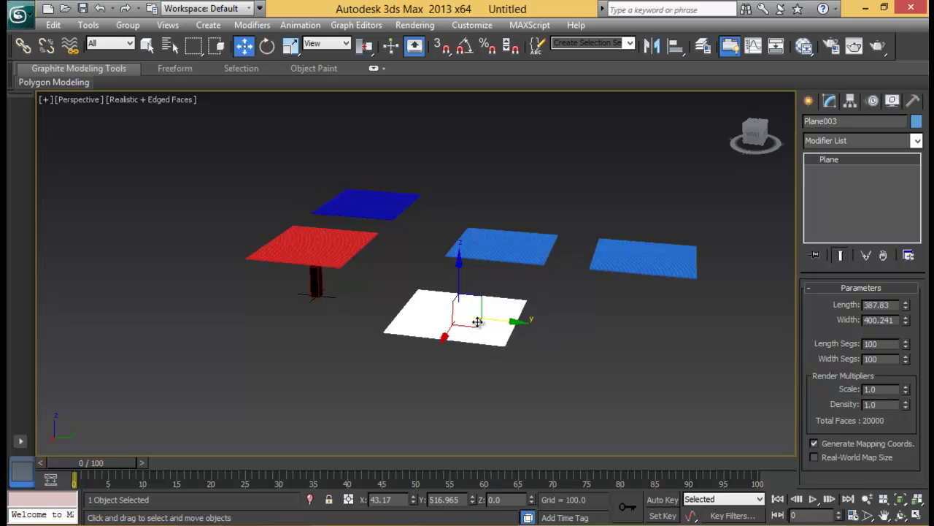
{"action": "left_click", "coordinate": [833, 140]}
{"action": "scroll", "coordinate": [839, 357], "scroll_direction": "down", "scroll_amount": 5}
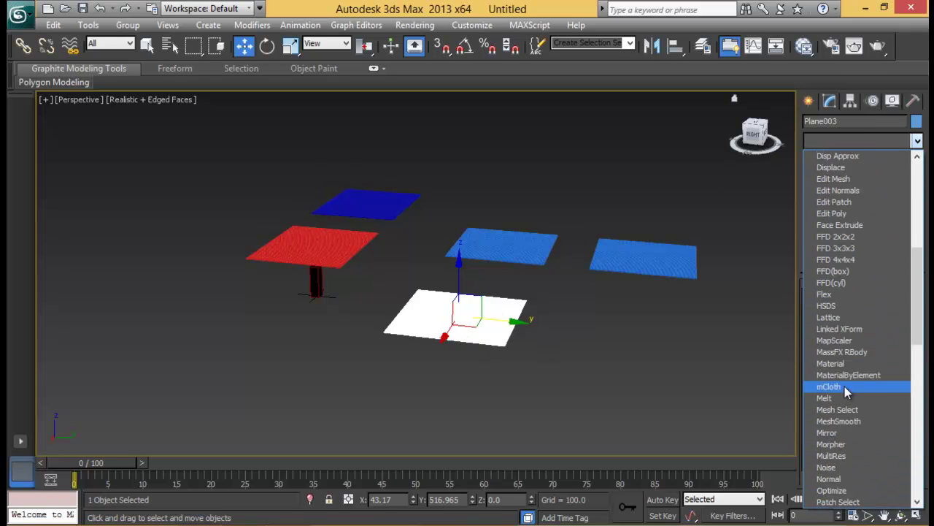
{"action": "scroll", "coordinate": [845, 390], "scroll_direction": "down", "scroll_amount": 5}
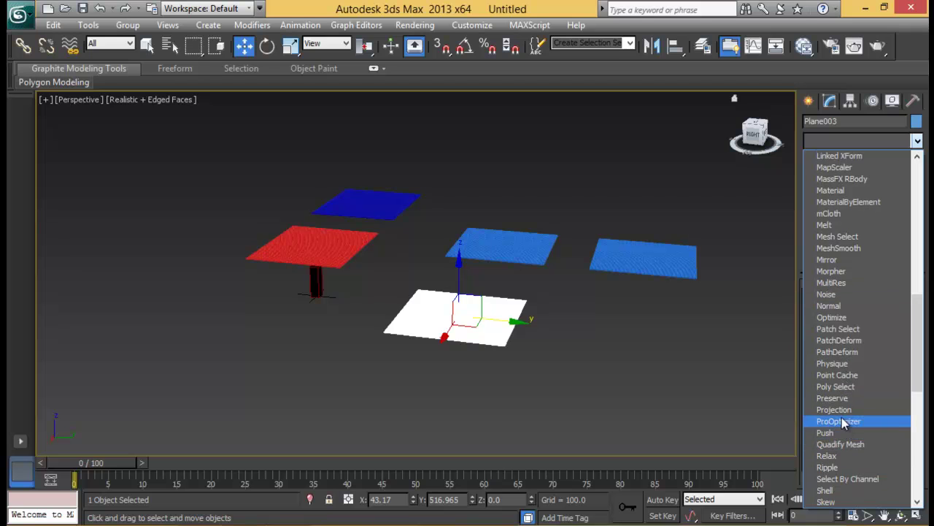
{"action": "left_click", "coordinate": [837, 375]}
{"action": "left_click", "coordinate": [882, 349]}
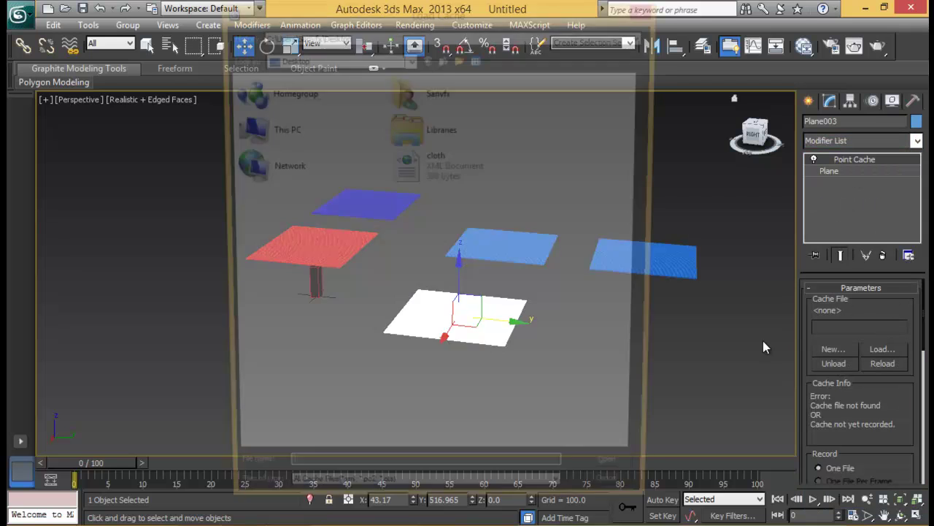
{"action": "double_click", "coordinate": [420, 174]}
Select the middle light blue plane, scrub the timeline to preview the front plane's cached motion, and return to frame 0.
{"action": "left_click", "coordinate": [546, 250]}
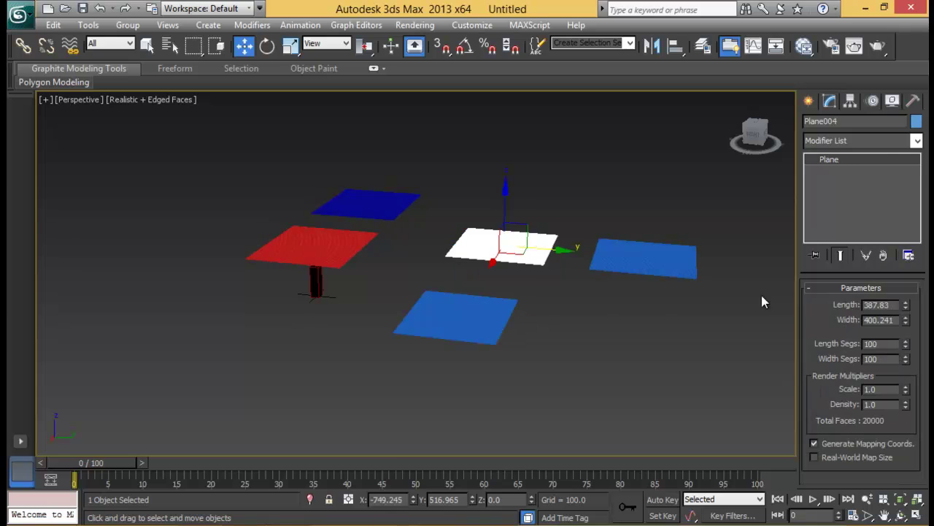
{"action": "left_click_drag", "start_coordinate": [178, 461], "coordinate": [55, 456]}
{"action": "key", "text": "w"}
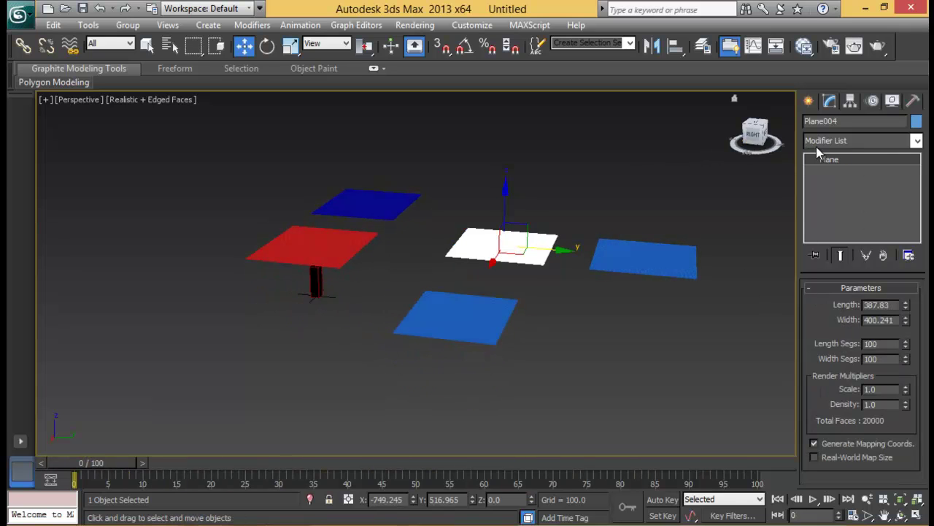
Apply an object-space Point Cache modifier to the middle light blue plane and load the cloth cache file.
{"action": "left_click", "coordinate": [821, 140]}
{"action": "scroll", "coordinate": [840, 355], "scroll_direction": "down", "scroll_amount": 3}
{"action": "scroll", "coordinate": [839, 354], "scroll_direction": "down", "scroll_amount": 12}
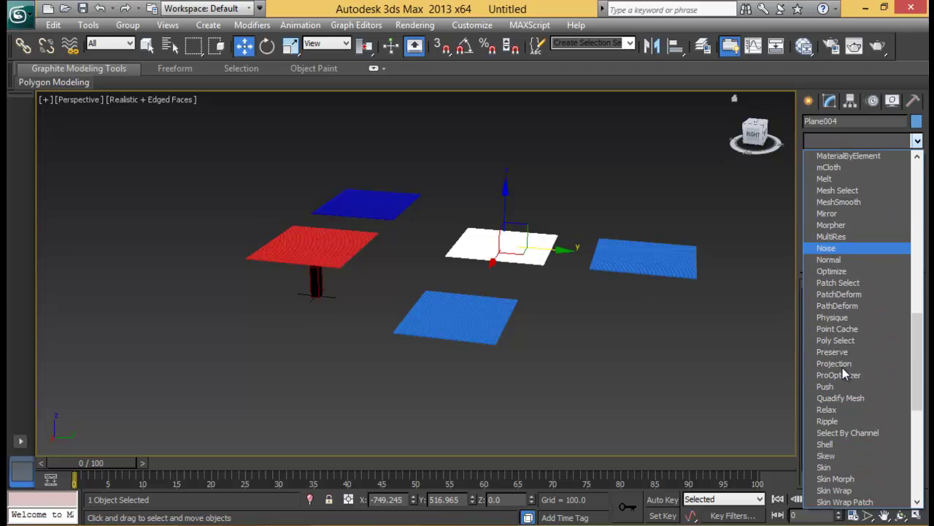
{"action": "left_click", "coordinate": [839, 306]}
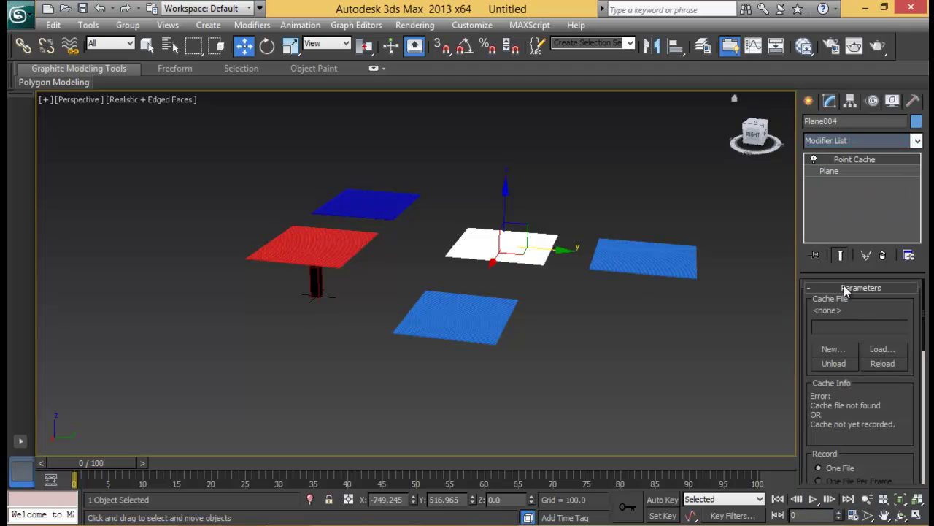
{"action": "left_click", "coordinate": [863, 346]}
{"action": "double_click", "coordinate": [447, 175]}
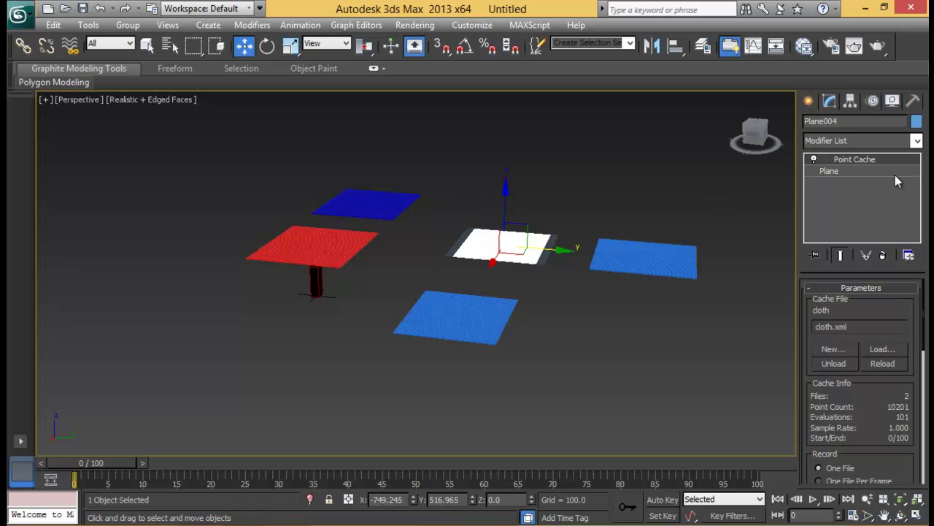
Apply an object-space Point Cache modifier to the outermost light blue plane and load the cloth cache file.
{"action": "left_click", "coordinate": [665, 260]}
{"action": "left_click", "coordinate": [890, 140]}
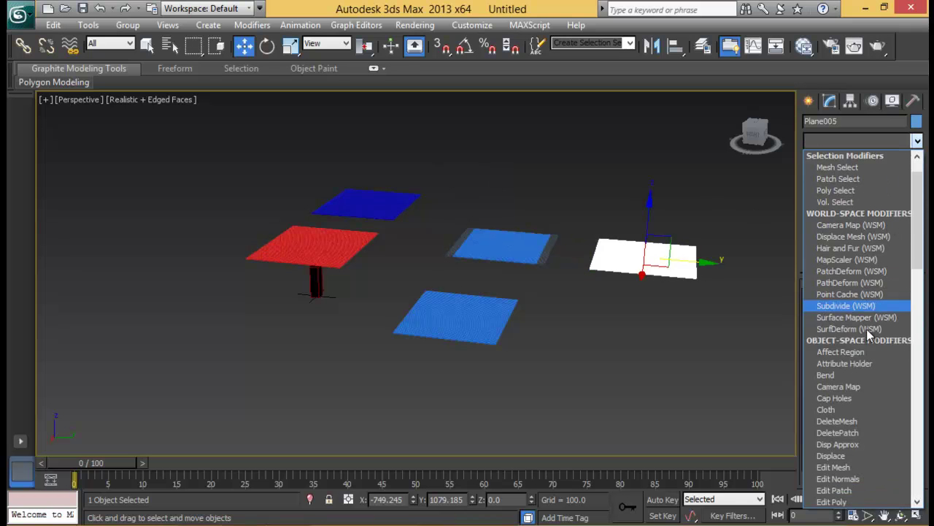
{"action": "scroll", "coordinate": [867, 328], "scroll_direction": "down", "scroll_amount": 4}
{"action": "scroll", "coordinate": [867, 328], "scroll_direction": "down", "scroll_amount": 10}
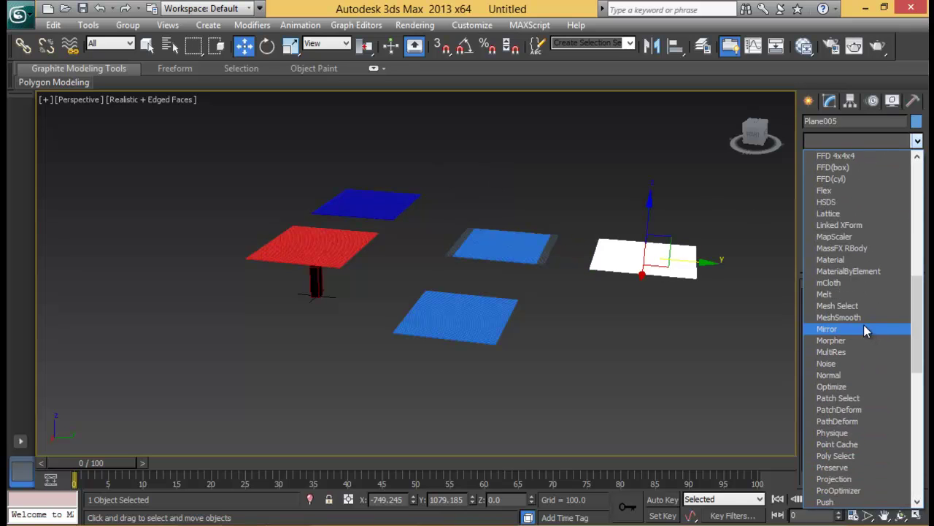
{"action": "scroll", "coordinate": [864, 329], "scroll_direction": "down", "scroll_amount": 2}
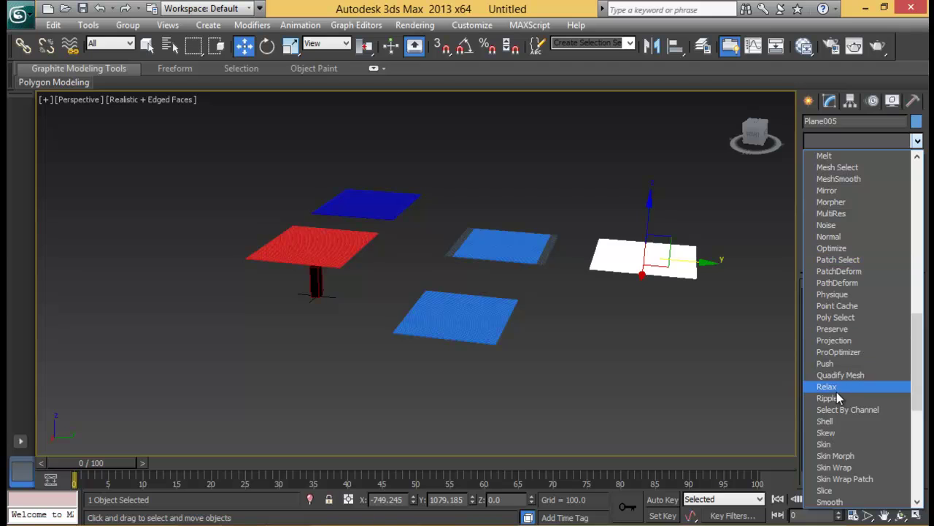
{"action": "left_click", "coordinate": [841, 305]}
{"action": "left_click", "coordinate": [882, 348]}
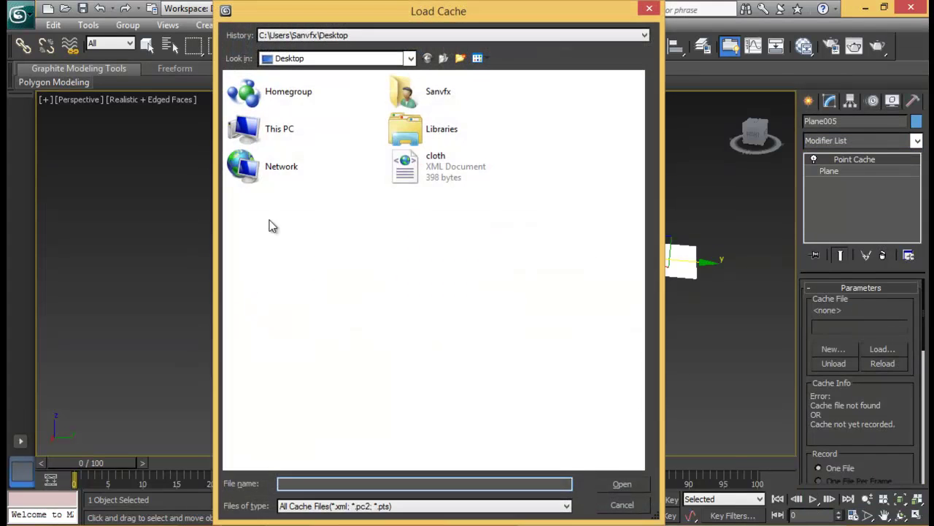
{"action": "double_click", "coordinate": [445, 177]}
Scrub the timeline to preview the cached cloth motion on all planes, and return to frame 0.
{"action": "left_click", "coordinate": [143, 463]}
{"action": "left_click_drag", "start_coordinate": [137, 462], "coordinate": [59, 446]}
{"action": "key", "text": "w"}
{"action": "middle_click_drag", "start_coordinate": [563, 263], "coordinate": [515, 340], "text": "alt"}
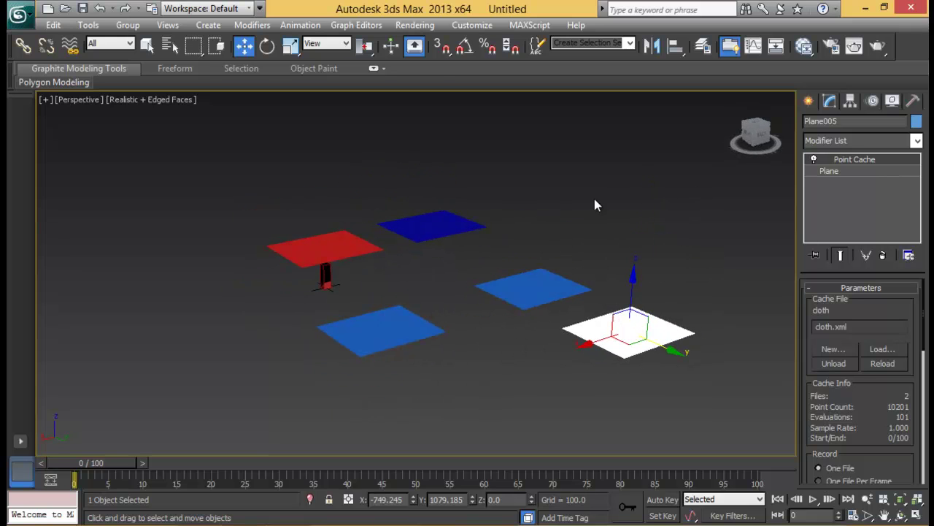
Create a cylinder about 59 in radius and 572 high beside the planes, with 20 height segments.
{"action": "left_click", "coordinate": [809, 101]}
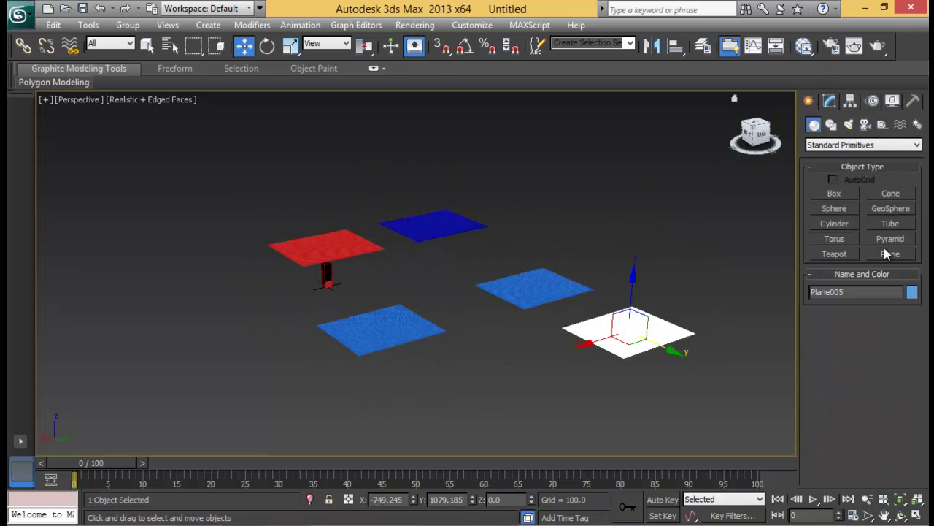
{"action": "left_click", "coordinate": [832, 224]}
{"action": "mouse_move", "coordinate": [180, 328]}
{"action": "left_mouse_down"}
{"action": "mouse_move", "coordinate": [223, 334]}
{"action": "mouse_move", "coordinate": [184, 329]}
{"action": "mouse_move", "coordinate": [197, 332]}
{"action": "left_mouse_up"}
{"action": "left_click", "coordinate": [188, 180]}
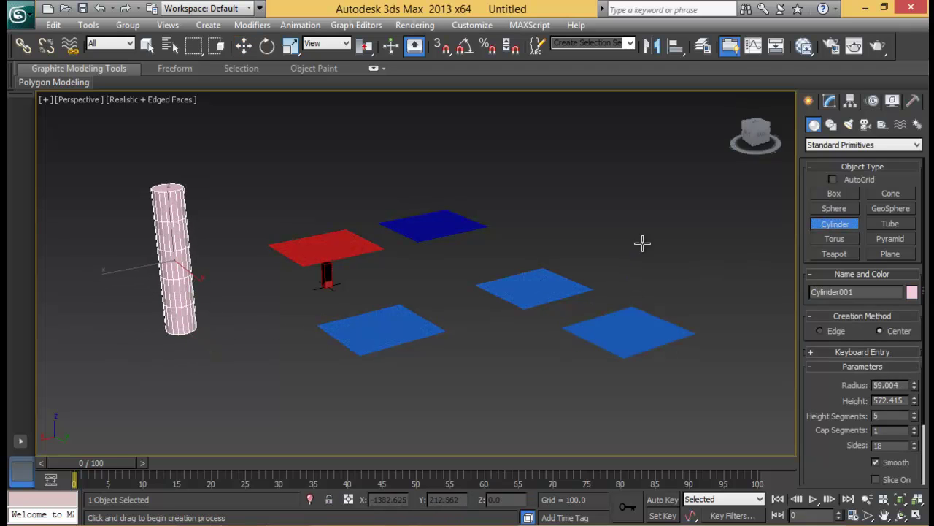
{"action": "left_click", "coordinate": [829, 102]}
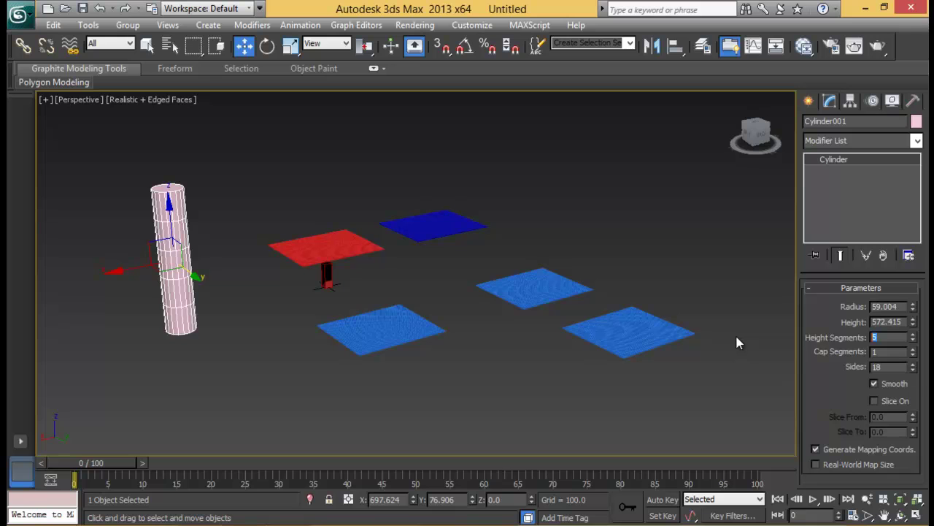
{"action": "type", "text": "20"}
{"action": "key", "text": "Return"}
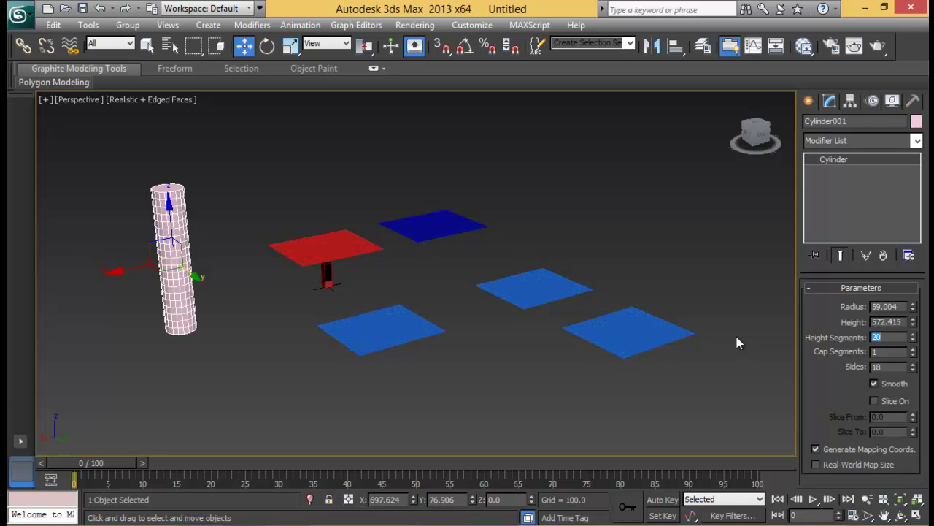
Add a Bend modifier to the cylinder and set its bend angle to -3.5.
{"action": "middle_click_drag", "start_coordinate": [331, 239], "coordinate": [406, 238], "text": "alt"}
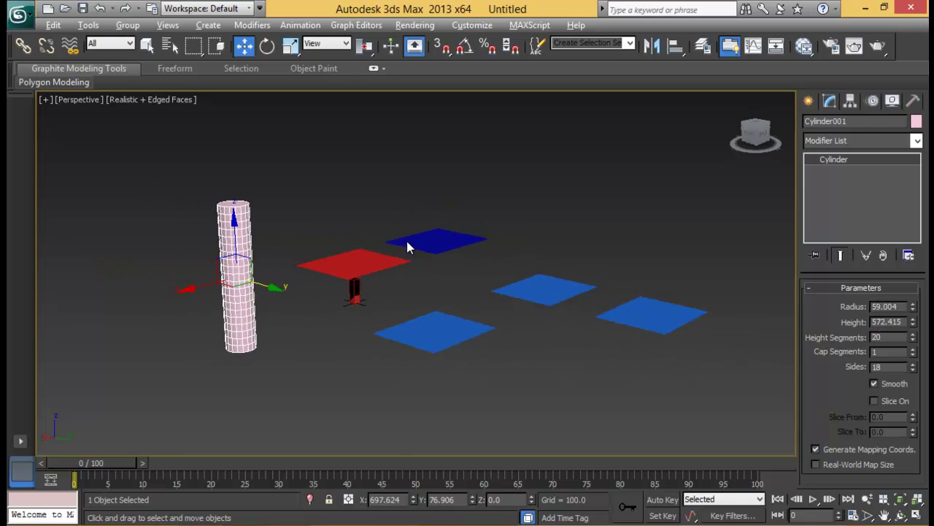
{"action": "left_click", "coordinate": [860, 142]}
{"action": "key", "text": "b"}
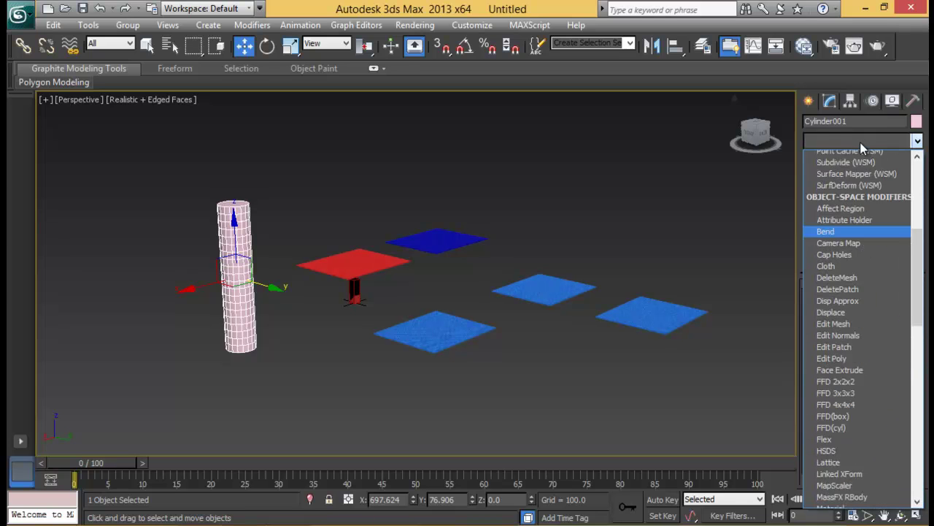
{"action": "left_click", "coordinate": [860, 152]}
{"action": "middle_click_drag", "start_coordinate": [202, 236], "coordinate": [236, 259], "text": "alt"}
{"action": "middle_click_drag", "start_coordinate": [322, 276], "coordinate": [498, 238], "text": "alt"}
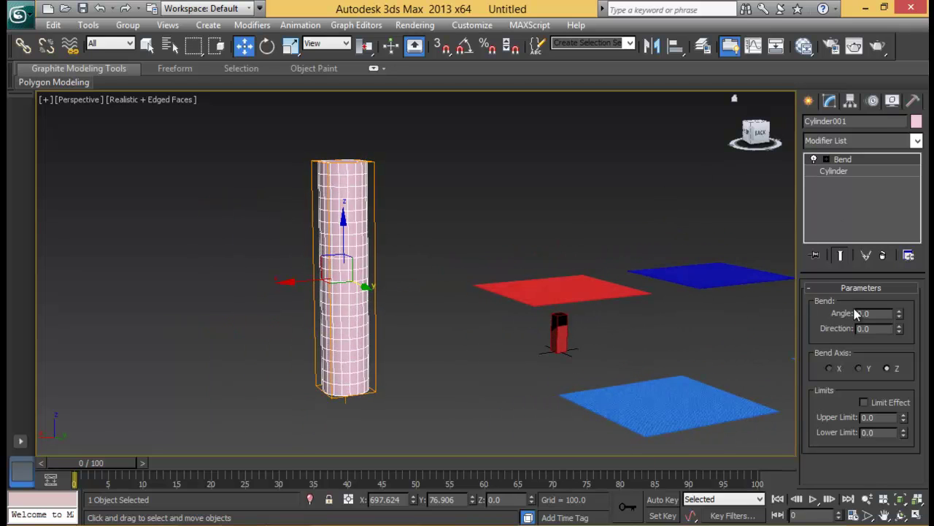
{"action": "mouse_move", "coordinate": [903, 314]}
{"action": "left_mouse_down"}
{"action": "mouse_move", "coordinate": [897, 207]}
{"action": "mouse_move", "coordinate": [906, 432]}
{"action": "mouse_move", "coordinate": [910, 218]}
{"action": "mouse_move", "coordinate": [909, 307]}
{"action": "left_mouse_up"}
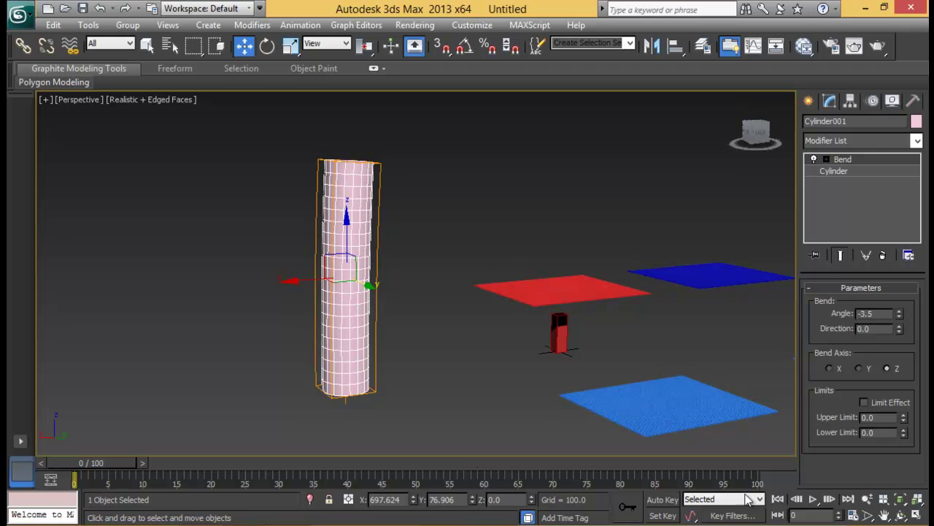
Animate the cylinder's bend angle with an Auto Key keyframe at frame 100, return to frame 0, and switch off Auto Key.
{"action": "left_click", "coordinate": [675, 500]}
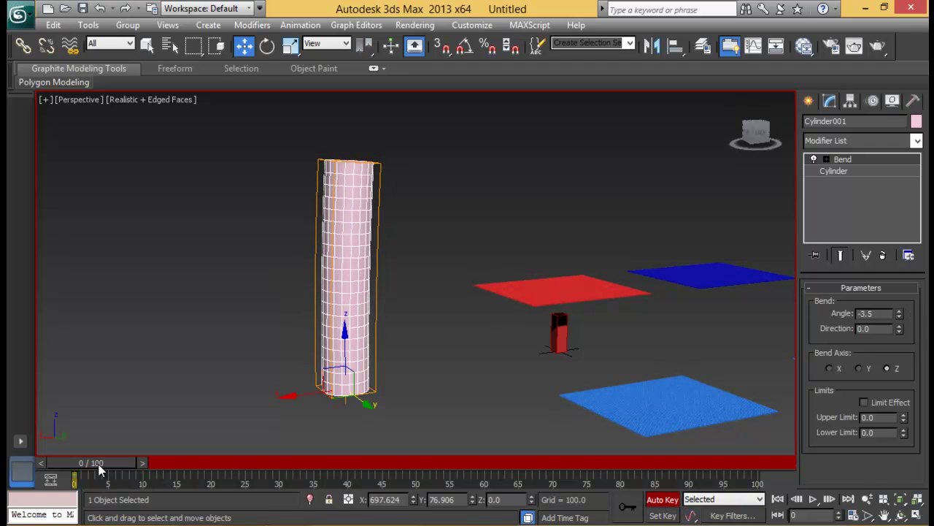
{"action": "left_click_drag", "start_coordinate": [101, 467], "coordinate": [837, 458]}
{"action": "left_click", "coordinate": [902, 313]}
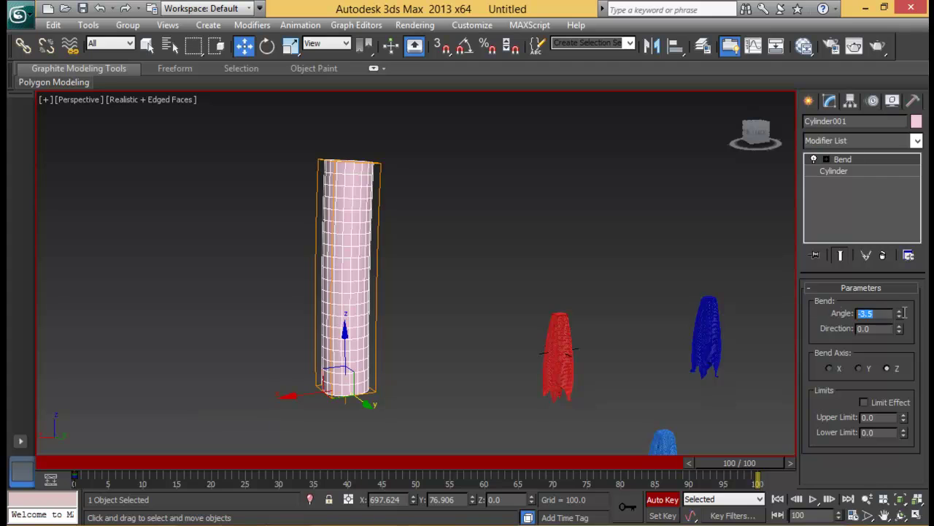
{"action": "left_click_drag", "start_coordinate": [902, 314], "coordinate": [873, 141]}
{"action": "left_click_drag", "start_coordinate": [732, 468], "coordinate": [71, 459]}
{"action": "key", "text": "w"}
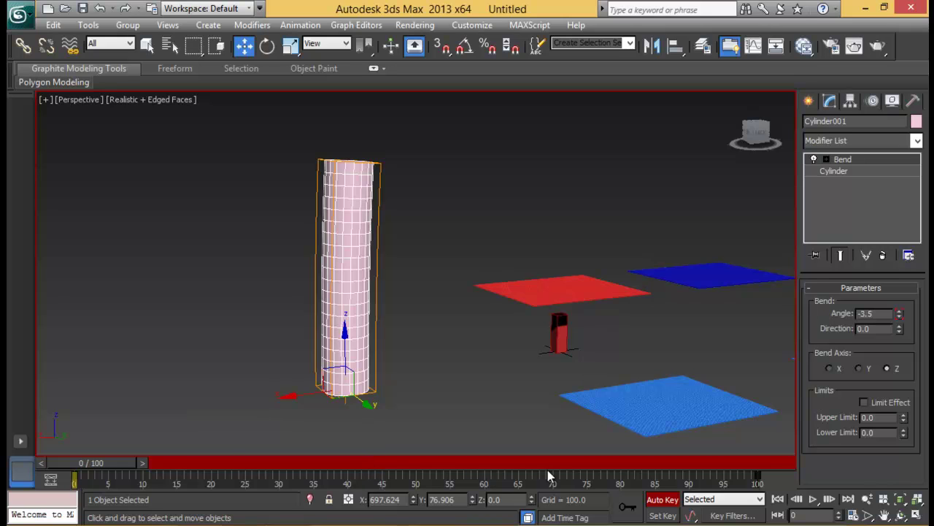
{"action": "left_click", "coordinate": [672, 500]}
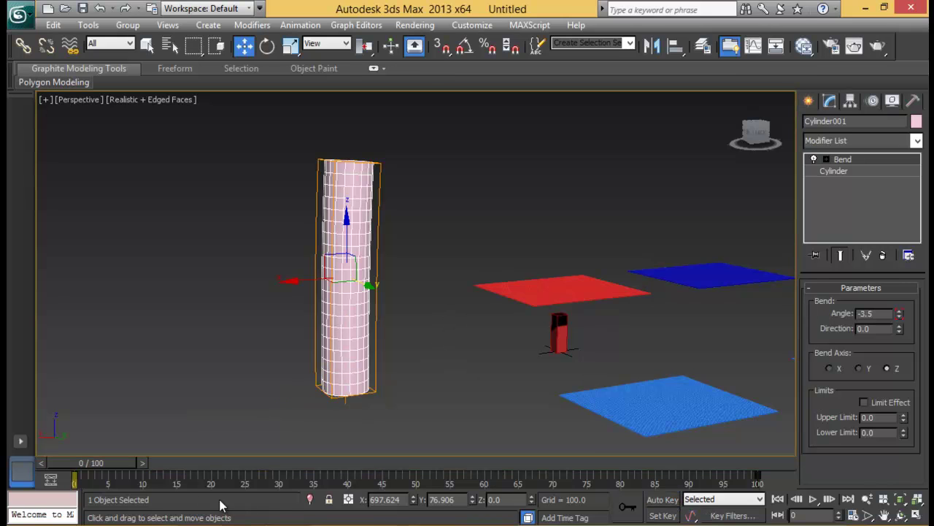
Scrub the timeline to preview the cylinder's bend animation, and return to frame 0.
{"action": "left_click_drag", "start_coordinate": [103, 464], "coordinate": [59, 459]}
{"action": "key", "text": "w"}
{"action": "mouse_move", "coordinate": [357, 301]}
{"action": "middle_mouse_down", "text": "alt"}
{"action": "mouse_move", "coordinate": [395, 329]}
{"action": "mouse_move", "coordinate": [363, 308]}
{"action": "middle_mouse_up", "text": "alt"}
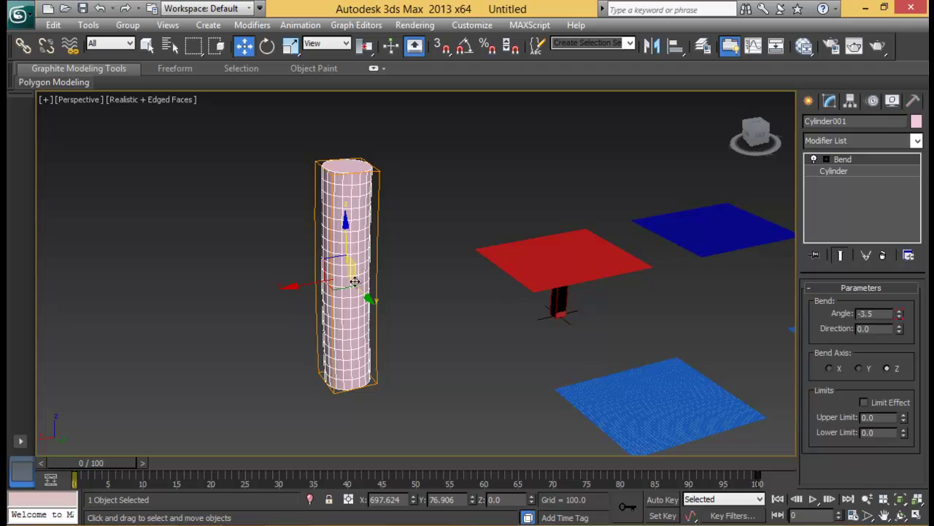
Create a second, wider cylinder about 138 in radius and 582 high beside the pink one, with 30 height segments.
{"action": "left_click", "coordinate": [809, 101]}
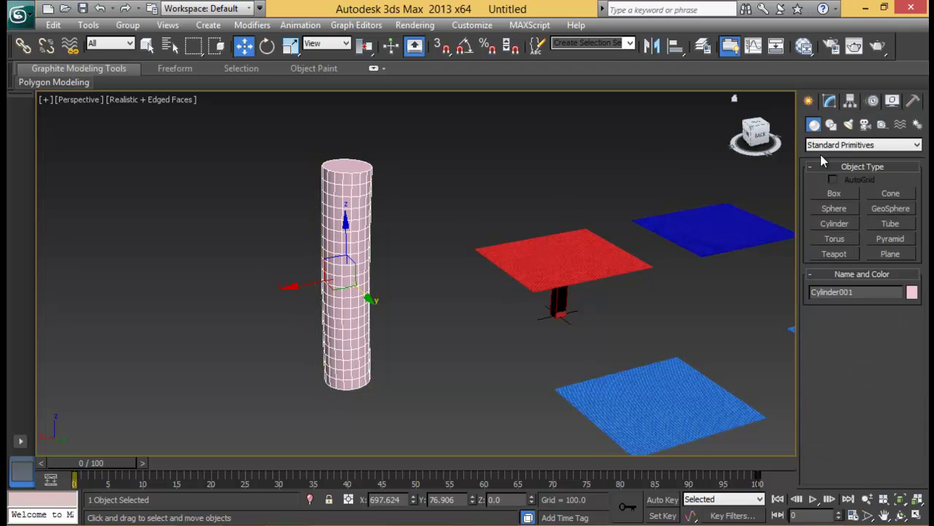
{"action": "left_click", "coordinate": [839, 226]}
{"action": "middle_click_drag", "start_coordinate": [200, 302], "coordinate": [247, 265]}
{"action": "left_click_drag", "start_coordinate": [248, 358], "coordinate": [277, 384]}
{"action": "left_click", "coordinate": [252, 265]}
{"action": "left_click", "coordinate": [830, 101]}
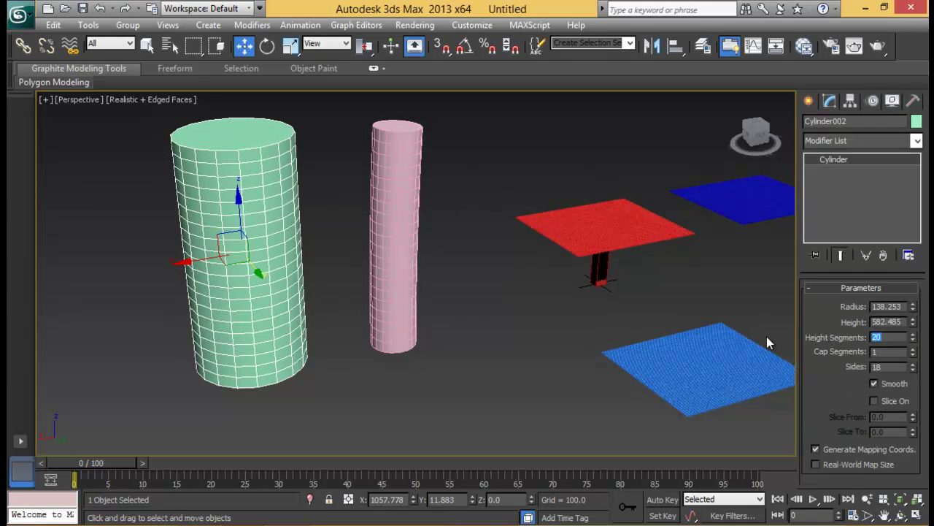
{"action": "type", "text": "30"}
{"action": "key", "text": "Return"}
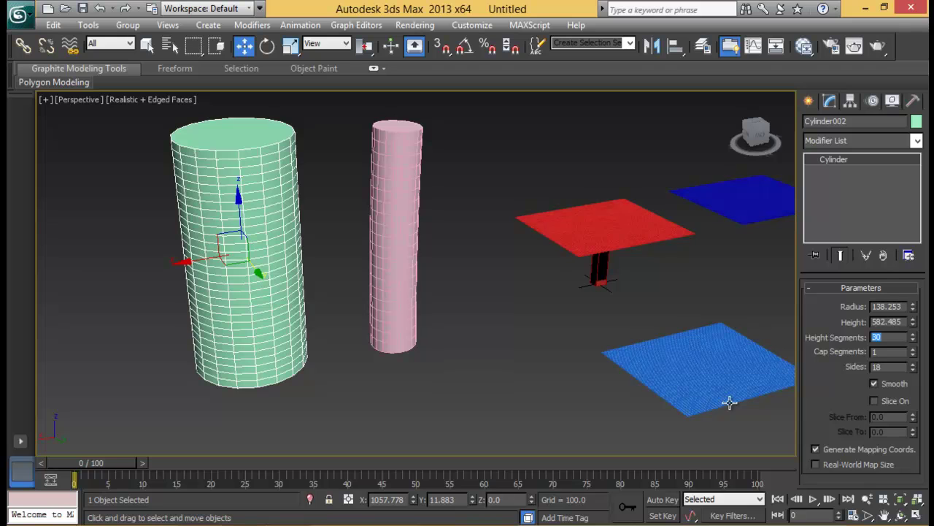
Try the recorded cloth cache on the wide green cylinder through a Point Cache modifier, and undo it.
{"action": "left_click", "coordinate": [884, 141]}
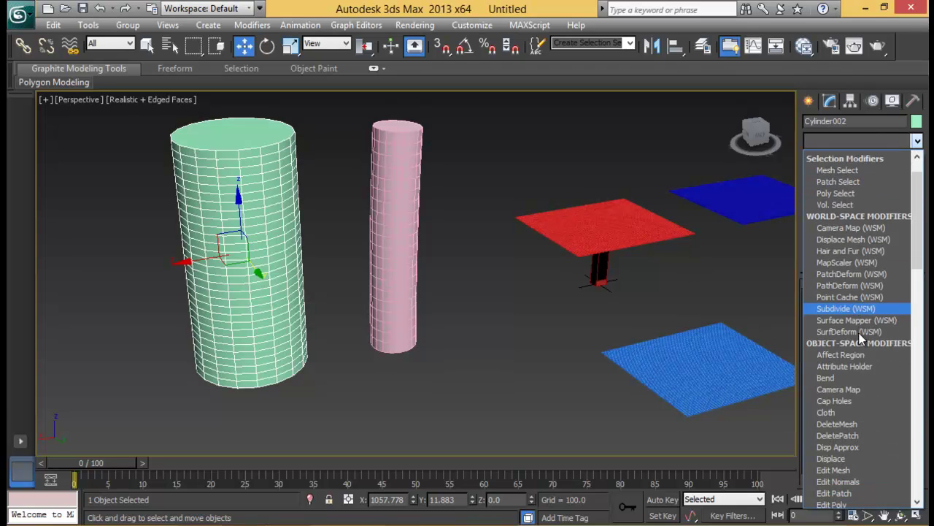
{"action": "scroll", "coordinate": [861, 338], "scroll_direction": "down", "scroll_amount": 10}
{"action": "scroll", "coordinate": [862, 339], "scroll_direction": "down", "scroll_amount": 8}
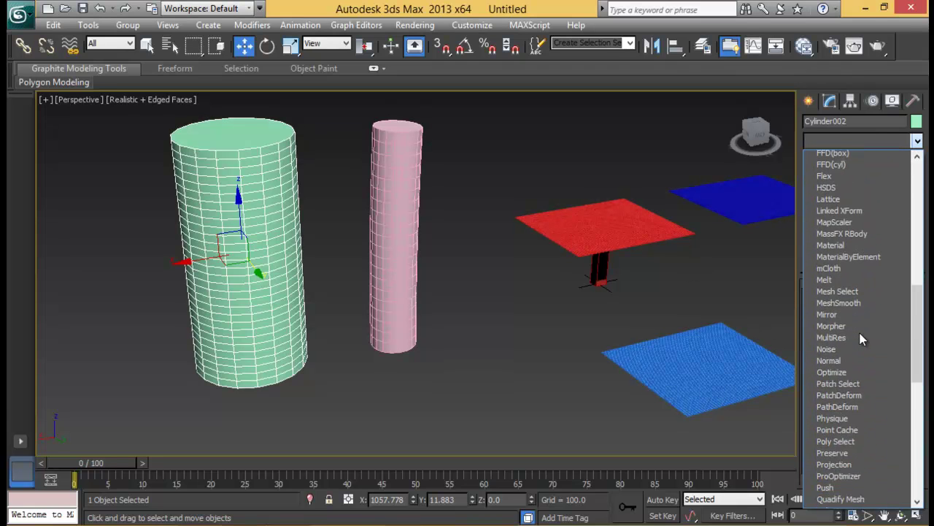
{"action": "left_click", "coordinate": [859, 341]}
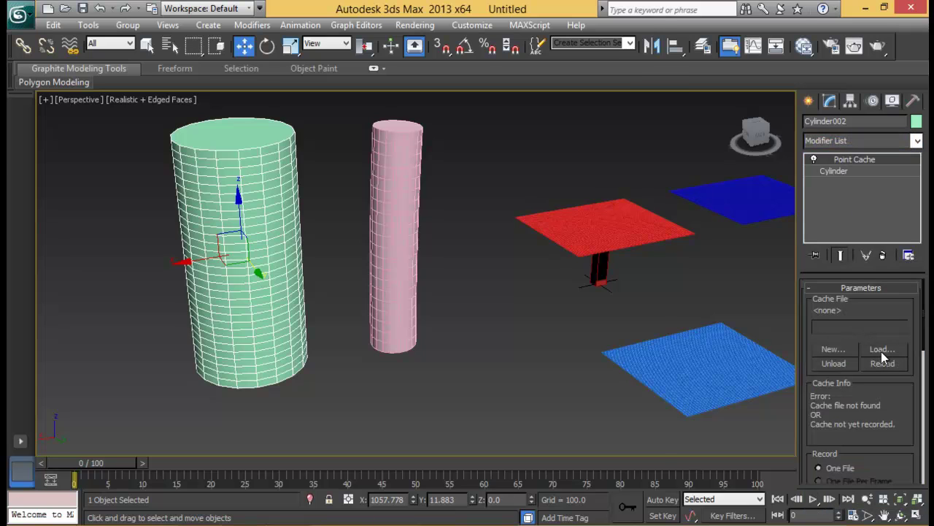
{"action": "left_click", "coordinate": [881, 350]}
{"action": "left_click", "coordinate": [474, 167]}
{"action": "double_click", "coordinate": [473, 166]}
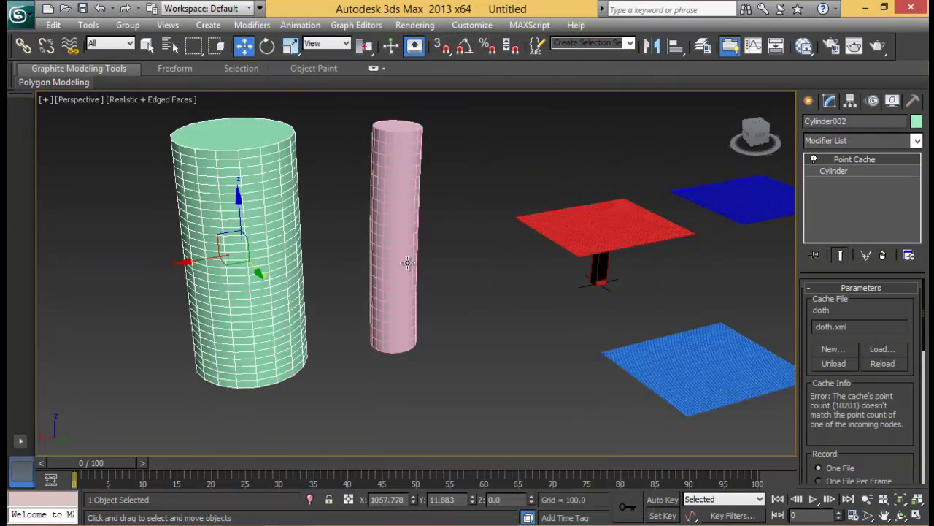
{"action": "key", "text": "ctrl+z"}
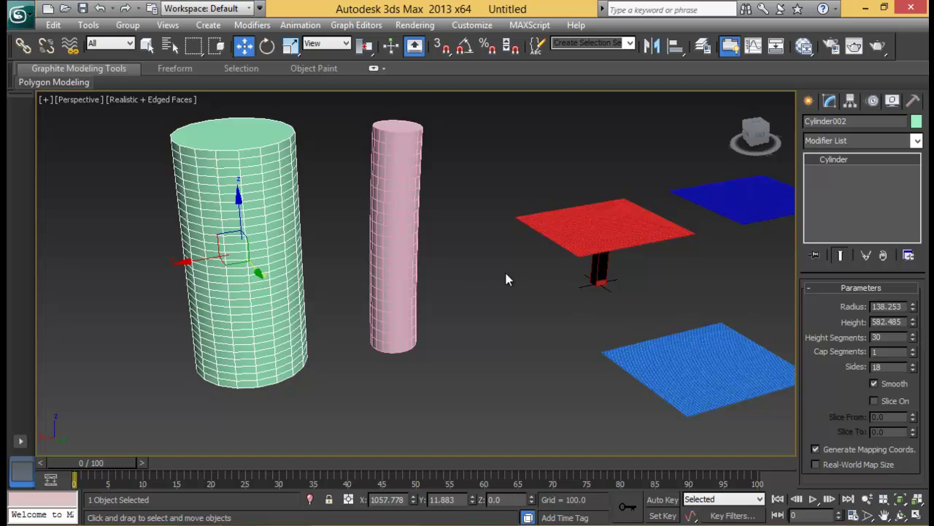
Add an object-space Point Cache modifier above the Bend on the pink cylinder.
{"action": "left_click", "coordinate": [388, 220]}
{"action": "left_click", "coordinate": [859, 141]}
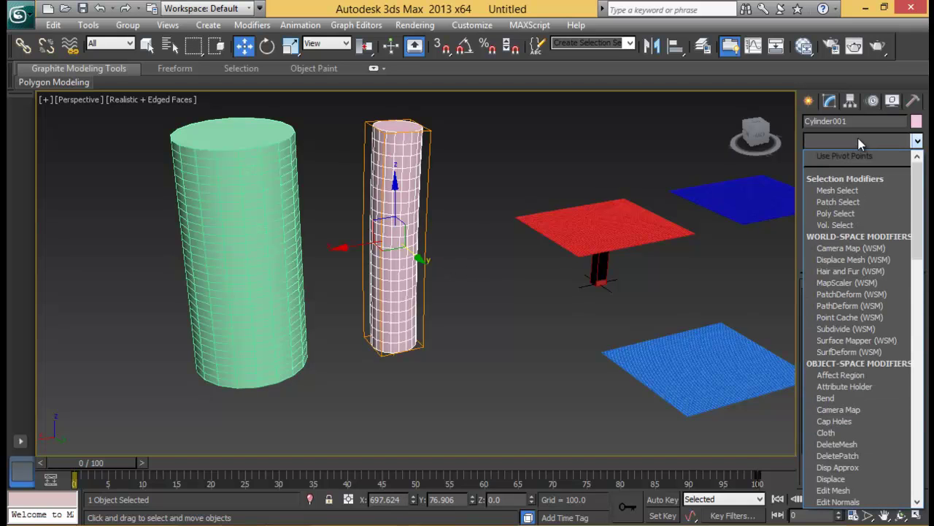
{"action": "type", "text": "poi"}
{"action": "scroll", "coordinate": [881, 338], "scroll_direction": "down", "scroll_amount": 8}
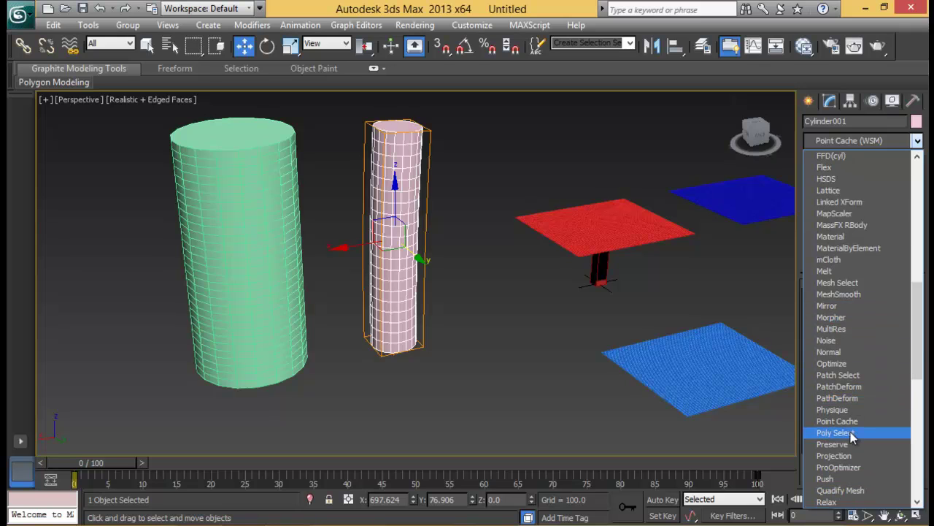
{"action": "left_click", "coordinate": [847, 424]}
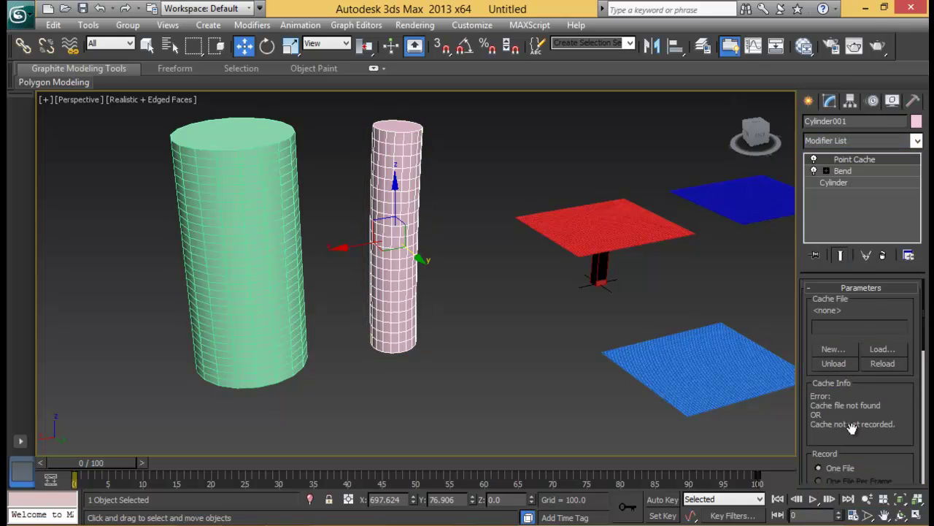
Record the pink cylinder's bend animation to a cache file named cylinder on the Desktop.
{"action": "scroll", "coordinate": [853, 427], "scroll_direction": "down", "scroll_amount": 5}
{"action": "left_click", "coordinate": [865, 401]}
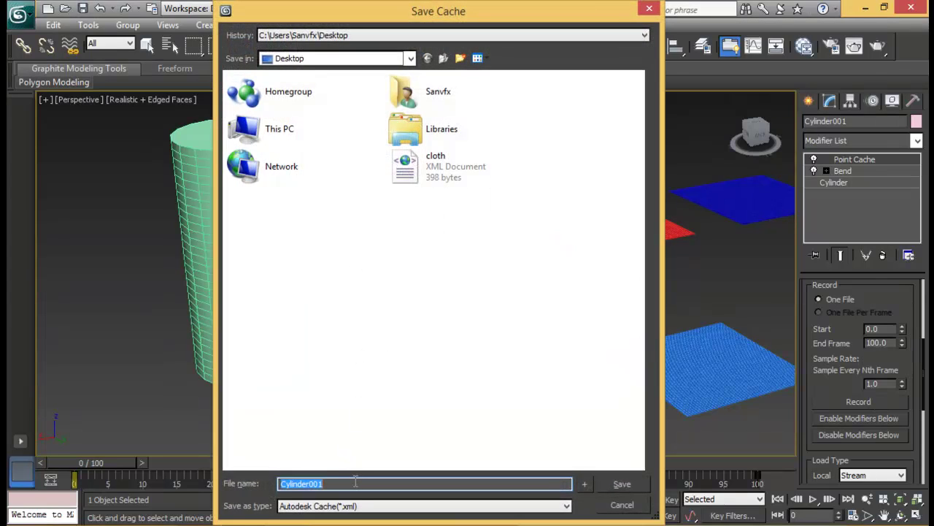
{"action": "type", "text": "cylinder"}
{"action": "key", "text": "Return"}
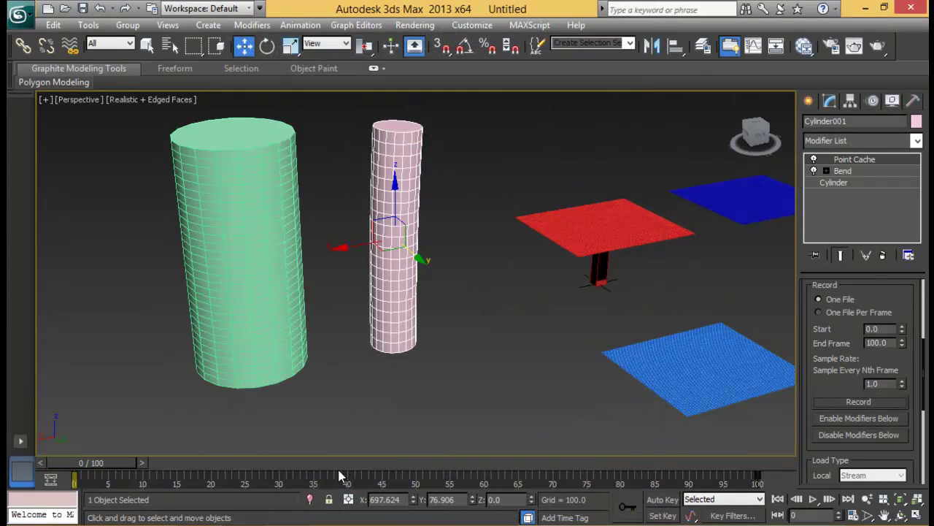
Add a Point Cache modifier to the wide green cylinder and load the cylinder cache file into it.
{"action": "left_click", "coordinate": [254, 247]}
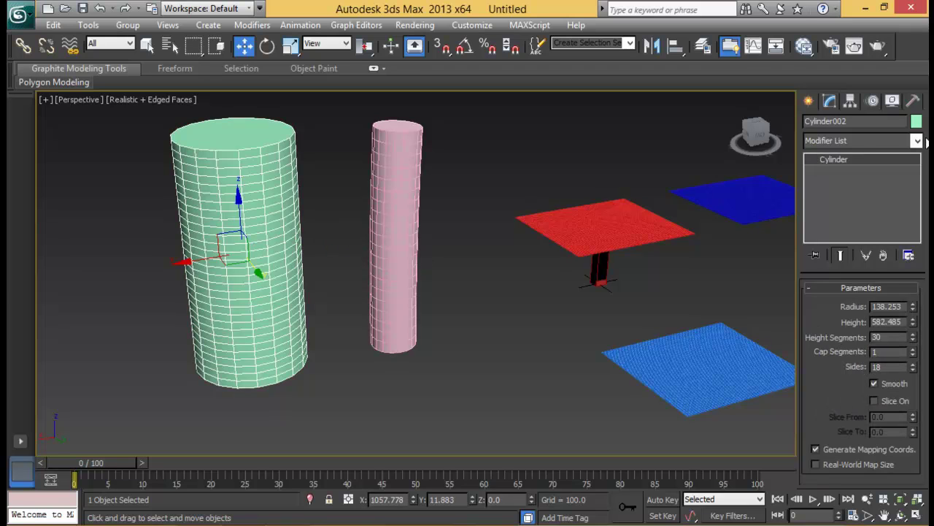
{"action": "left_click", "coordinate": [872, 142]}
{"action": "scroll", "coordinate": [832, 291], "scroll_direction": "down", "scroll_amount": 6}
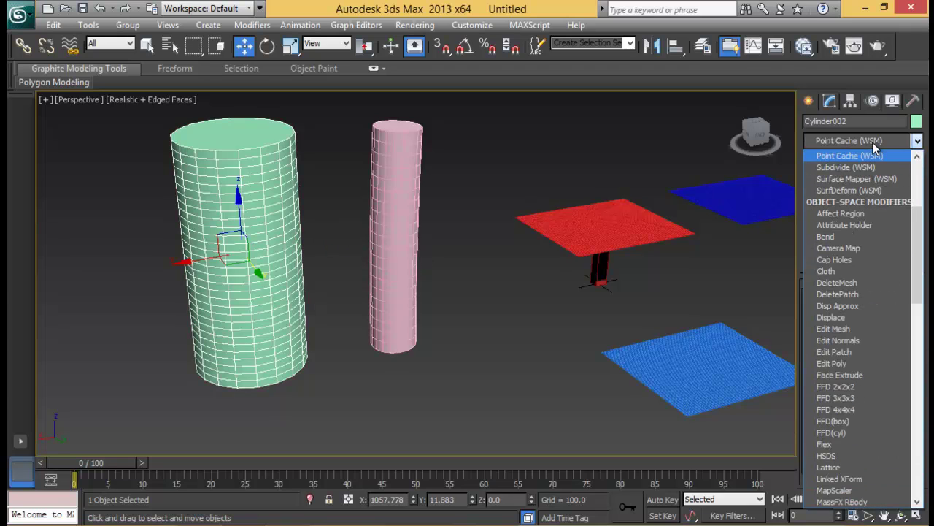
{"action": "scroll", "coordinate": [835, 292], "scroll_direction": "down", "scroll_amount": 7}
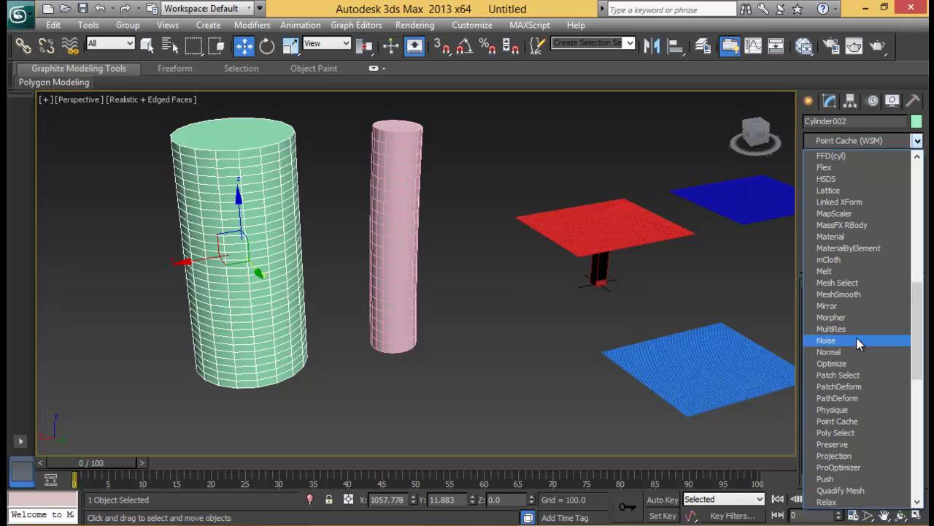
{"action": "left_click", "coordinate": [846, 421]}
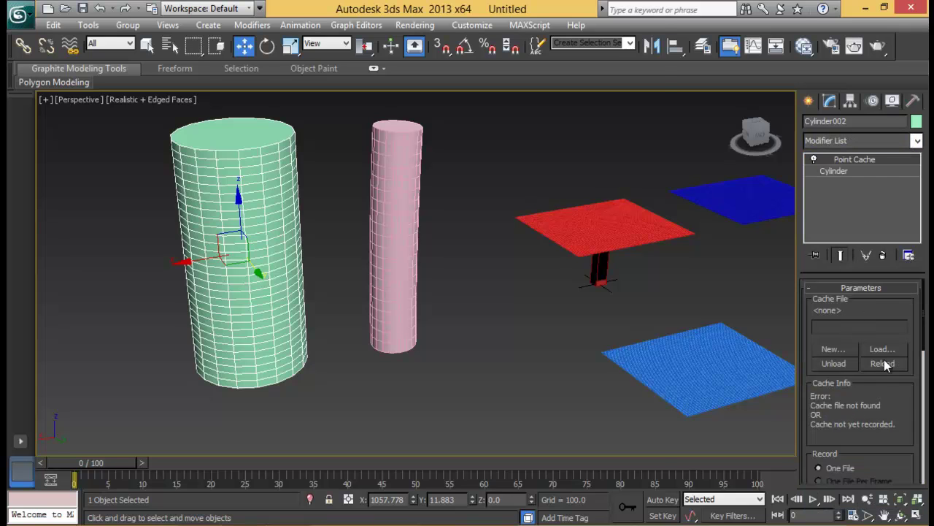
{"action": "left_click", "coordinate": [881, 350]}
{"action": "double_click", "coordinate": [284, 210]}
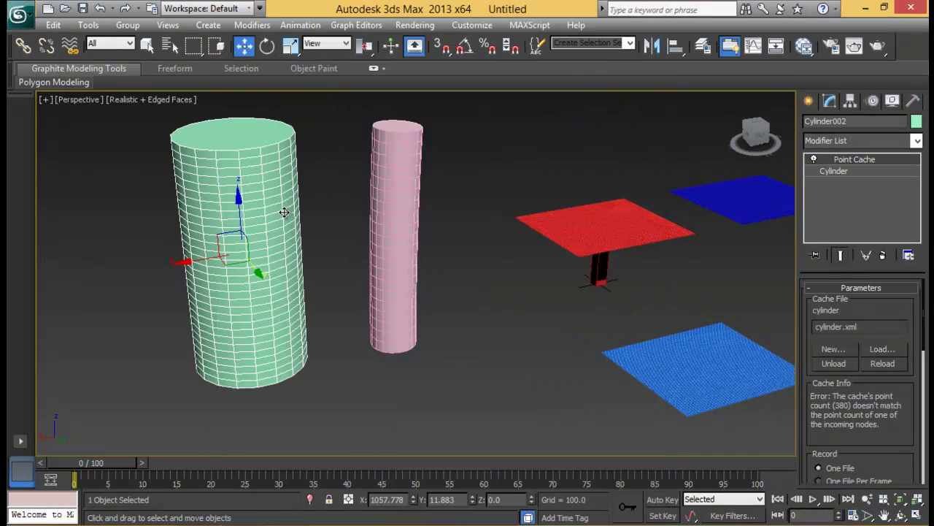
Scrub the timeline to frame 21 and compare the deformation of the green and pink cylinders.
{"action": "mouse_move", "coordinate": [102, 464]}
{"action": "left_mouse_down"}
{"action": "mouse_move", "coordinate": [608, 460]}
{"action": "mouse_move", "coordinate": [96, 456]}
{"action": "mouse_move", "coordinate": [554, 462]}
{"action": "mouse_move", "coordinate": [231, 447]}
{"action": "left_mouse_up"}
{"action": "key", "text": "w"}
{"action": "middle_click_drag", "start_coordinate": [361, 275], "coordinate": [401, 243], "text": "alt"}
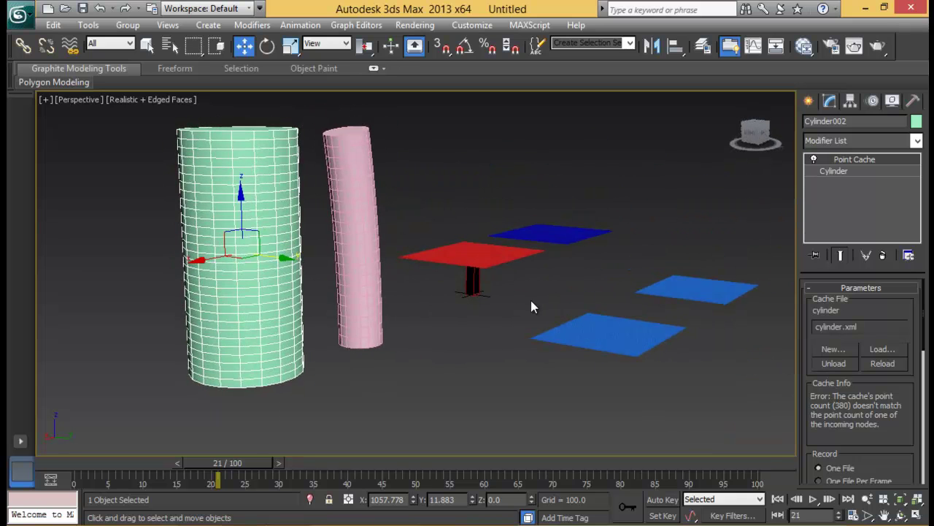
{"action": "left_click", "coordinate": [347, 197]}
{"action": "left_click", "coordinate": [270, 213]}
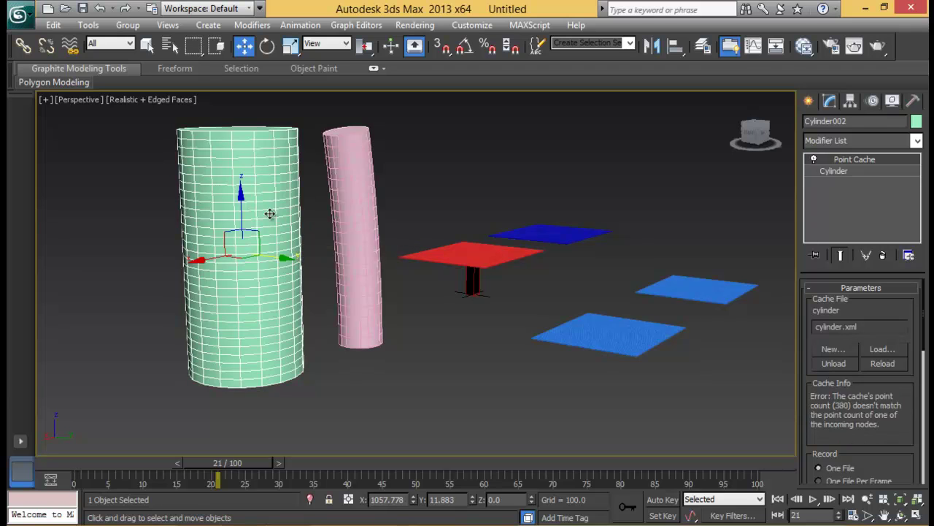
Delete the wide green cylinder, select the pink one, and return the timeline to frame 0.
{"action": "key", "text": "Delete"}
{"action": "middle_click_drag", "start_coordinate": [371, 223], "coordinate": [373, 156], "text": "alt"}
{"action": "left_click", "coordinate": [340, 223]}
{"action": "middle_click_drag", "start_coordinate": [340, 223], "coordinate": [388, 225], "text": "alt"}
{"action": "left_click_drag", "start_coordinate": [251, 462], "coordinate": [51, 455]}
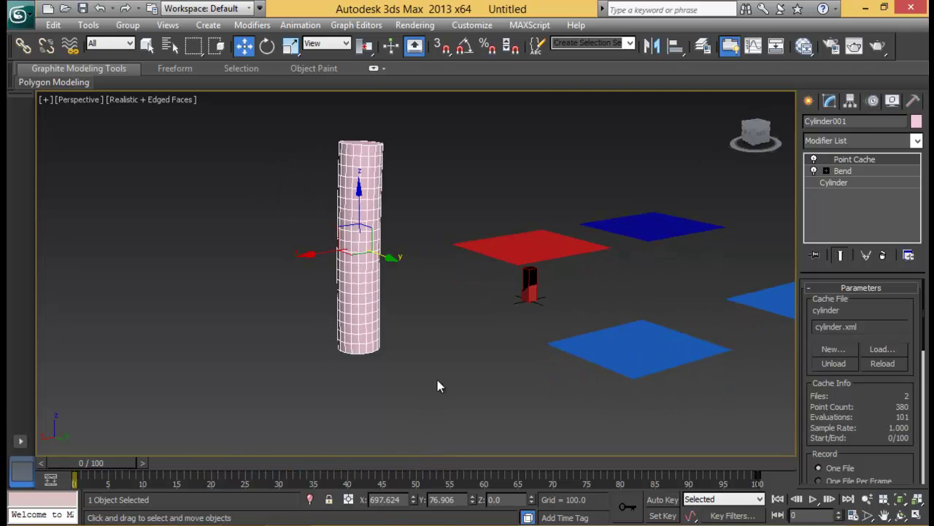
{"action": "middle_click_drag", "start_coordinate": [553, 162], "coordinate": [544, 249], "text": "alt"}
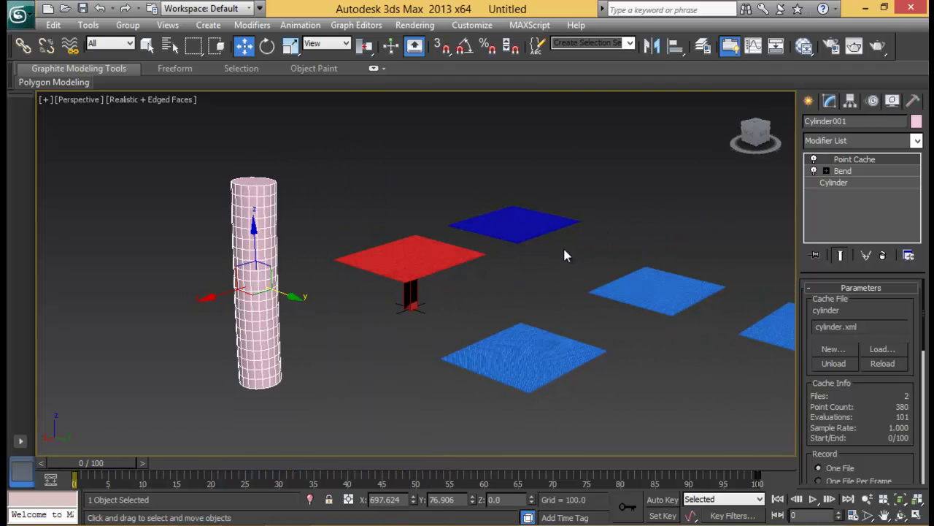
{"action": "left_click", "coordinate": [414, 261]}
{"action": "left_click_drag", "start_coordinate": [106, 464], "coordinate": [64, 460]}
{"action": "key", "text": "w"}
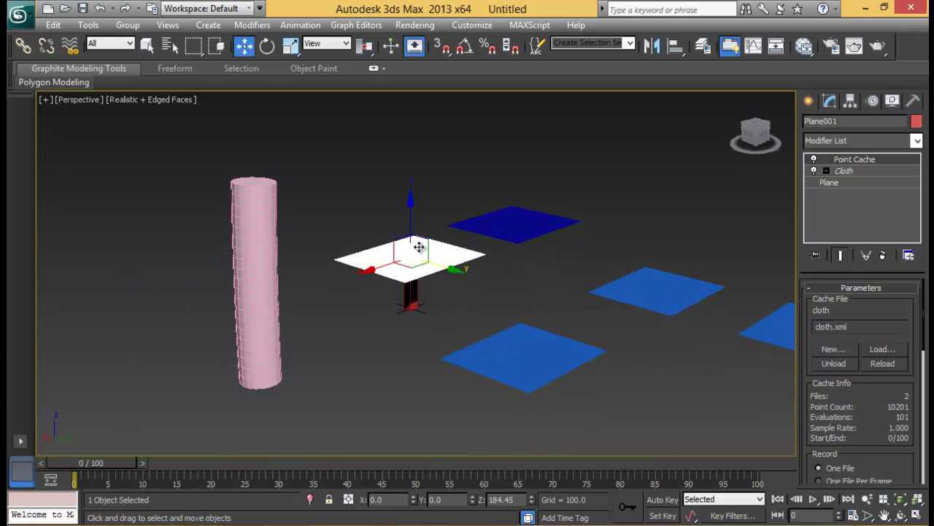
{"action": "left_click", "coordinate": [261, 213]}
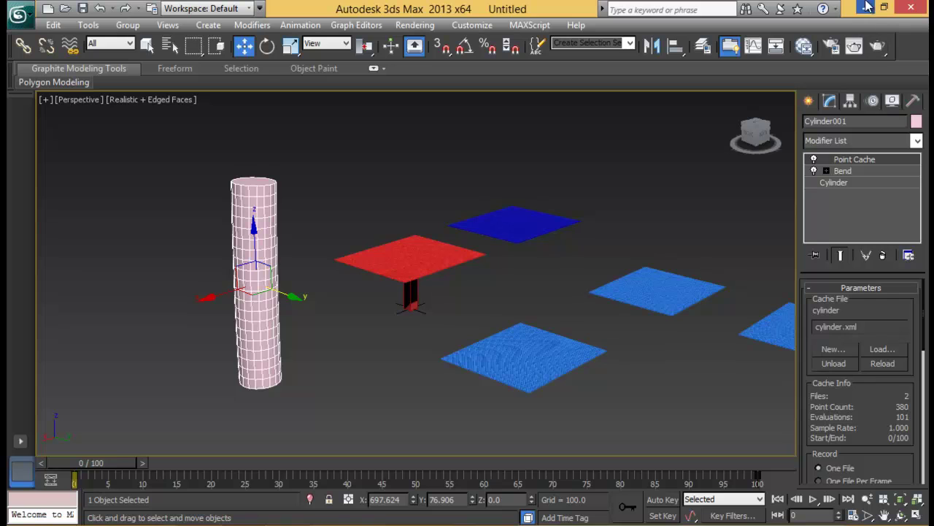
{"action": "left_click", "coordinate": [439, 251]}
Export only the pink cylinder to the Desktop as cylinder in gw::OBJ-Exporter (*.OBJ) format with the Maya preset.
{"action": "left_click", "coordinate": [276, 247]}
{"action": "left_click", "coordinate": [19, 13]}
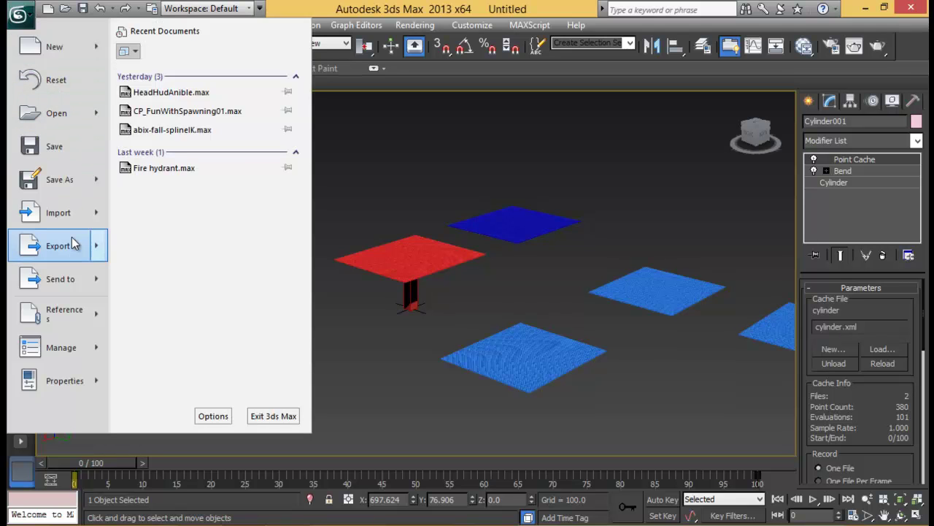
{"action": "mouse_move", "coordinate": [77, 251]}
{"action": "left_click", "coordinate": [168, 109]}
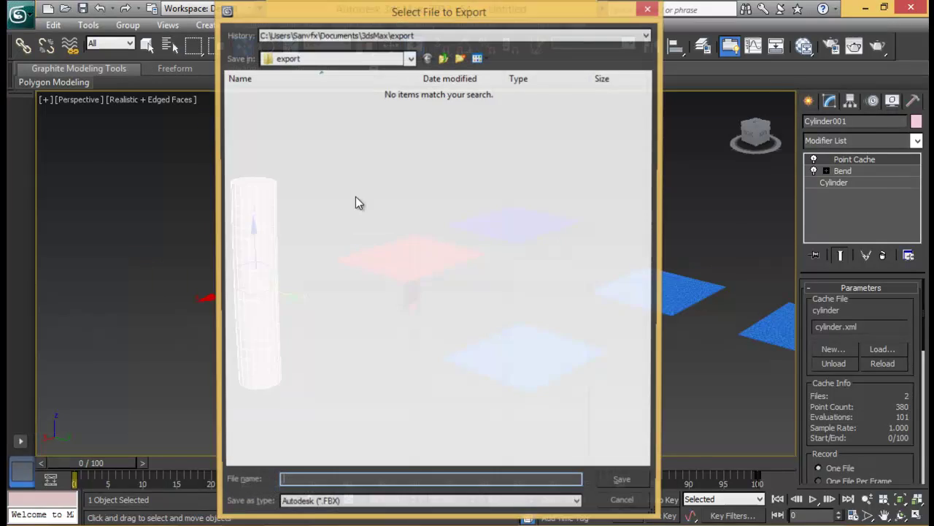
{"action": "left_click", "coordinate": [341, 58]}
{"action": "left_click", "coordinate": [307, 74]}
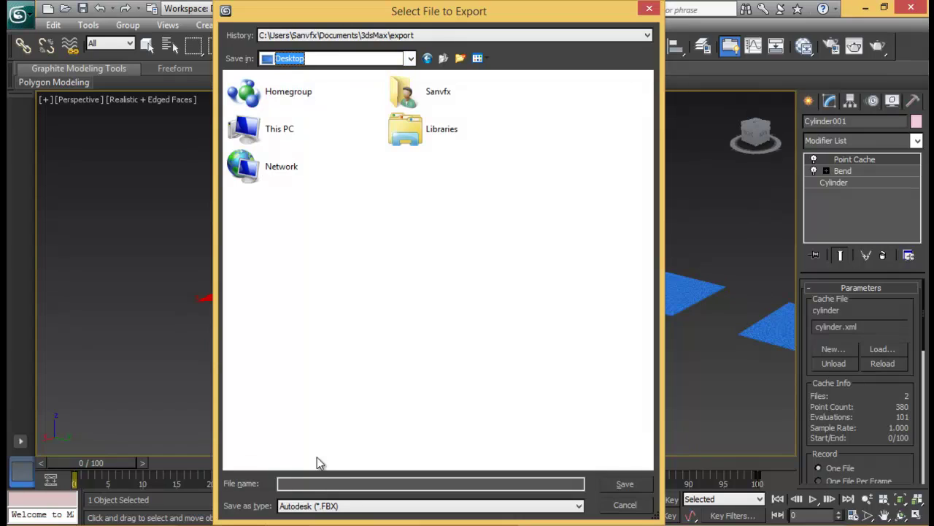
{"action": "type", "text": "cylinder"}
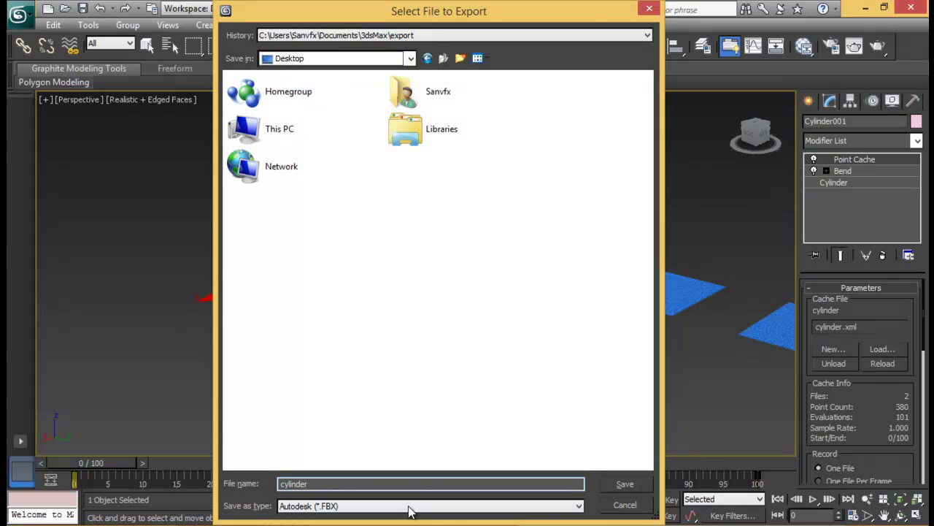
{"action": "left_click", "coordinate": [409, 506]}
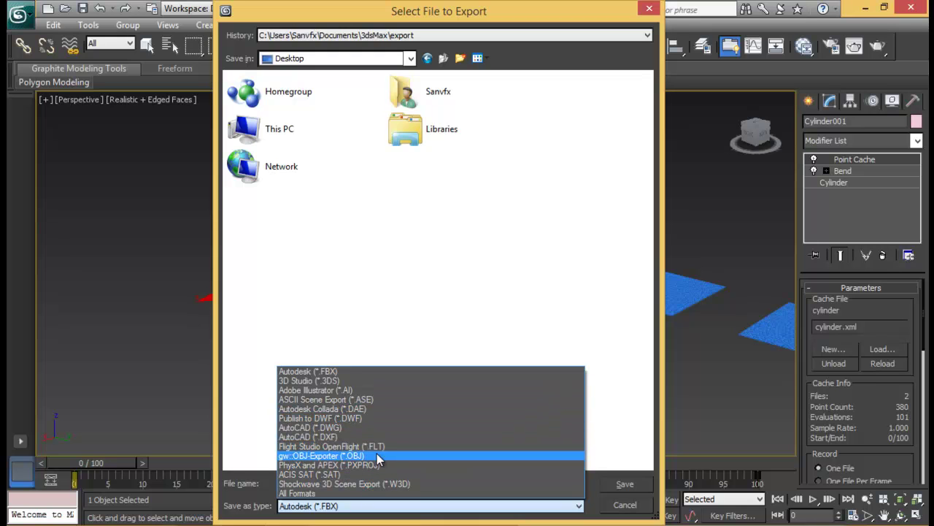
{"action": "left_click", "coordinate": [358, 456]}
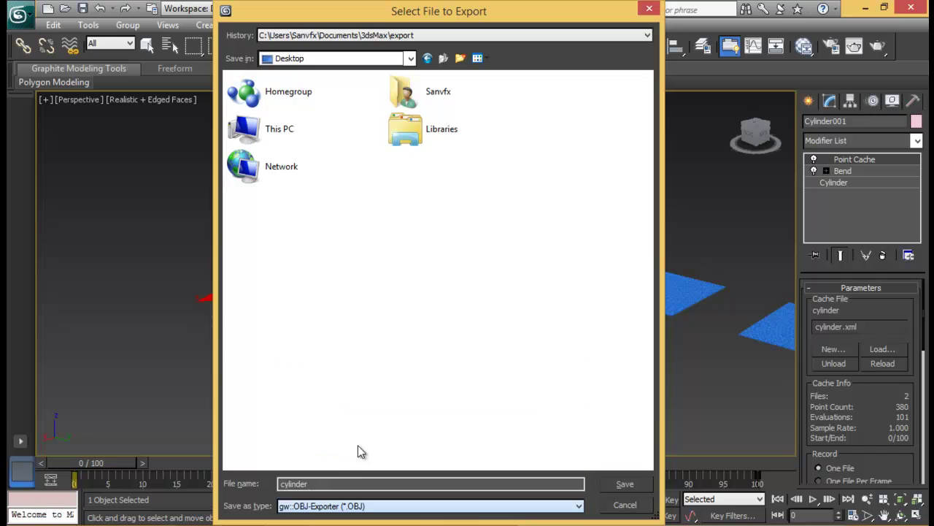
{"action": "left_click", "coordinate": [621, 485]}
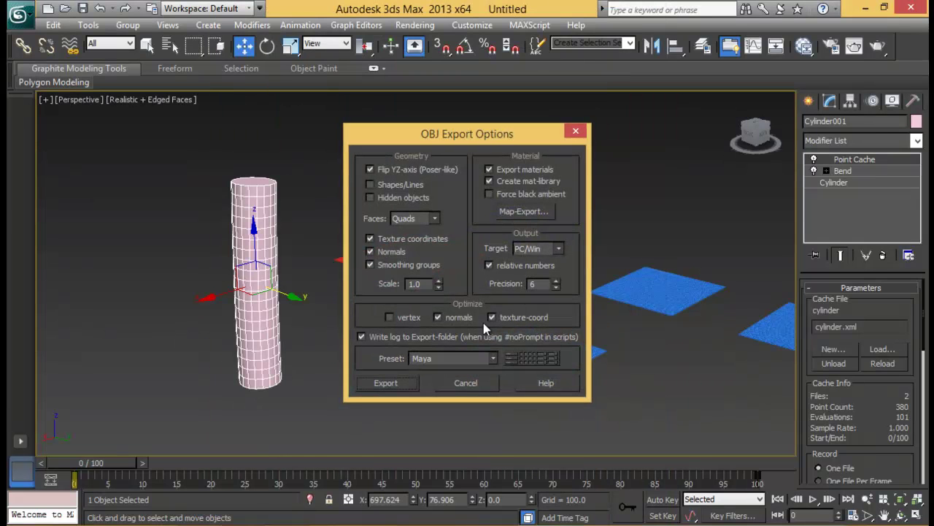
{"action": "left_click", "coordinate": [387, 382]}
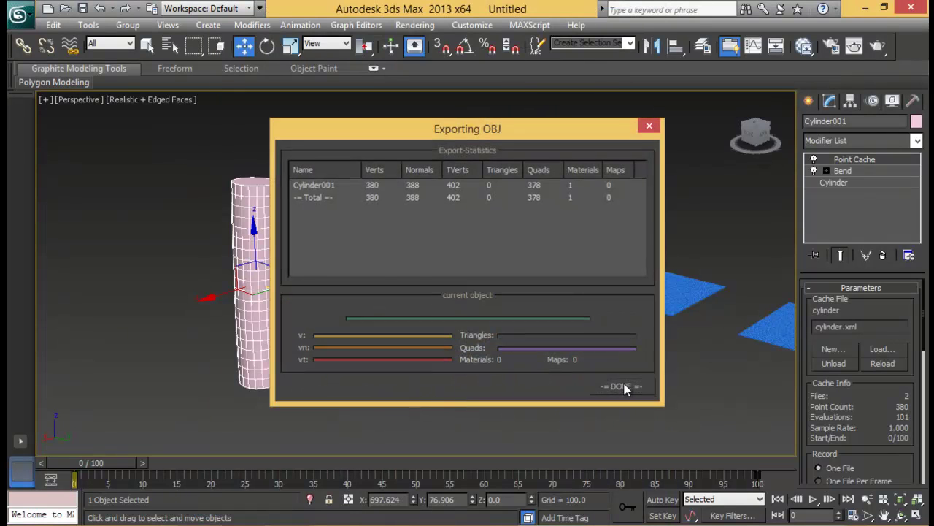
{"action": "left_click", "coordinate": [618, 384]}
Switch to Autodesk Maya and create a polygon plane about 23.6 wide covering the whole grid.
{"action": "middle_click_drag", "start_coordinate": [515, 254], "coordinate": [537, 254]}
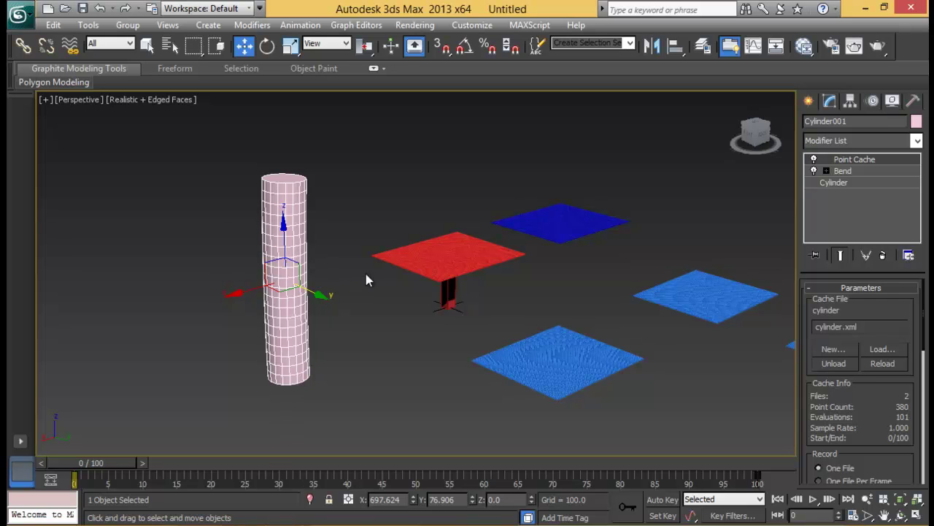
{"action": "middle_click_drag", "start_coordinate": [522, 267], "coordinate": [487, 238]}
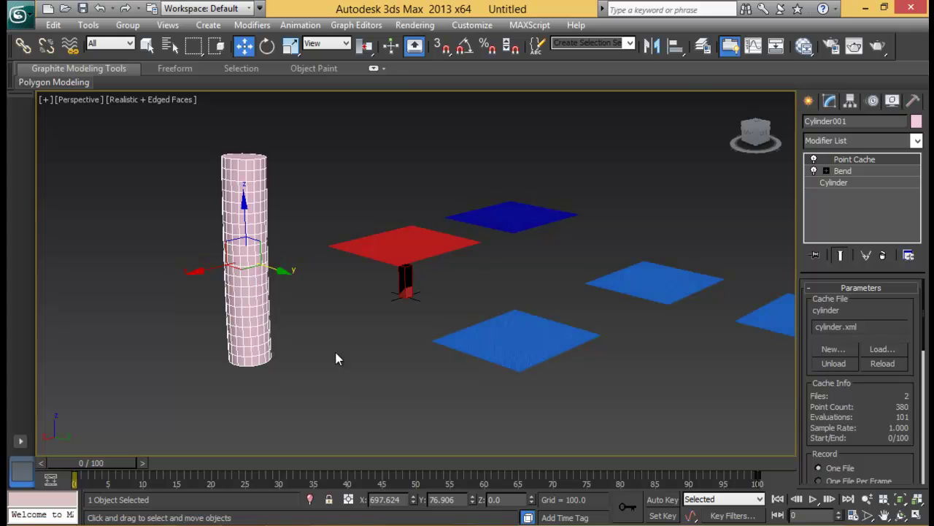
{"action": "left_click", "coordinate": [192, 523]}
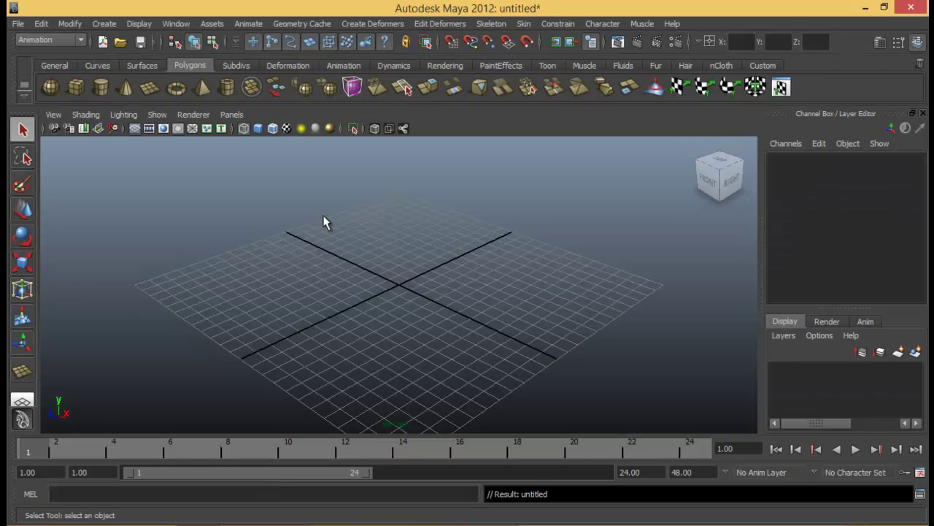
{"action": "left_click", "coordinate": [149, 88]}
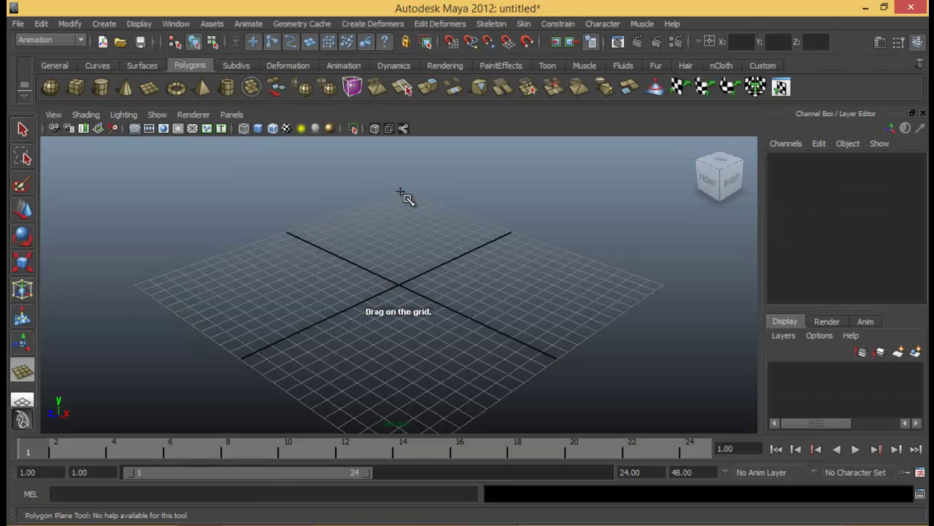
{"action": "left_click_drag", "start_coordinate": [405, 197], "coordinate": [410, 435]}
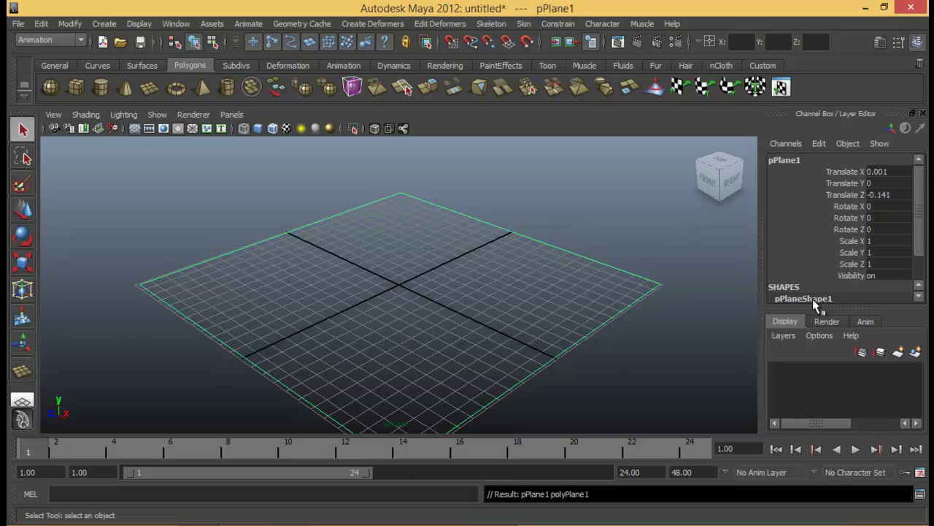
Set the polygon plane's width and height subdivisions to 100 each.
{"action": "left_click", "coordinate": [919, 284]}
{"action": "left_click", "coordinate": [795, 288]}
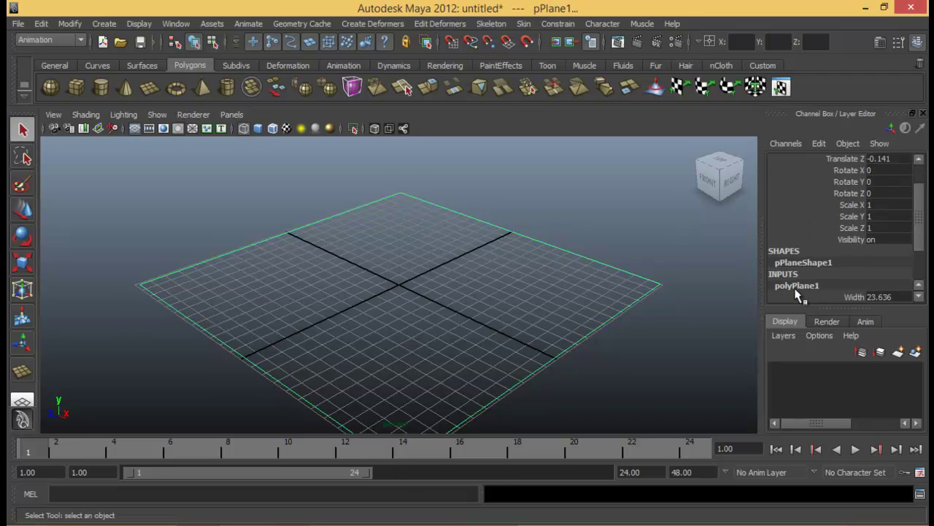
{"action": "left_click_drag", "start_coordinate": [918, 232], "coordinate": [921, 272]}
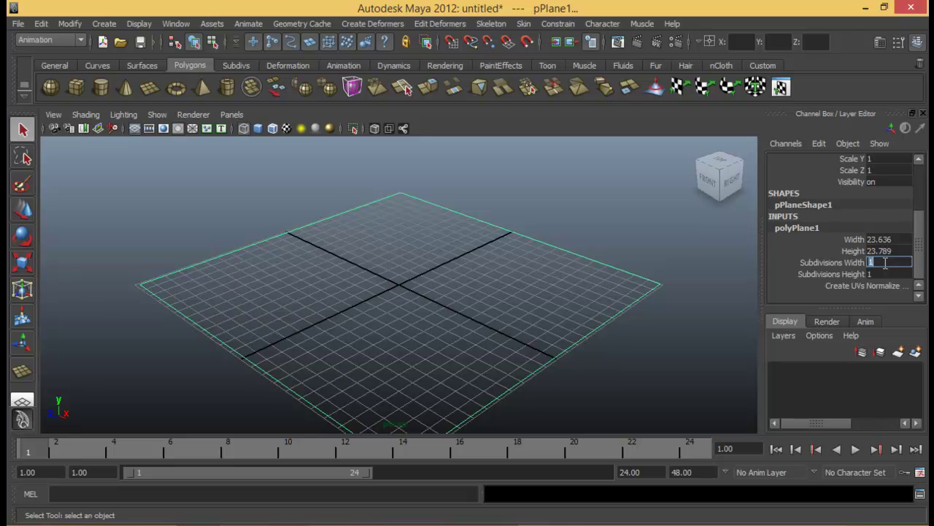
{"action": "type", "text": "0"}
{"action": "key", "text": "Tab"}
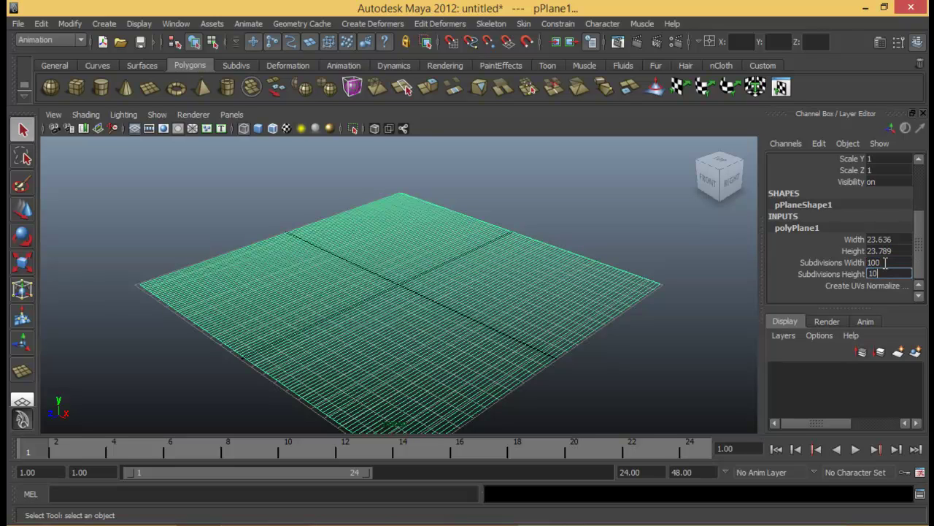
{"action": "type", "text": "100"}
{"action": "key", "text": "Return"}
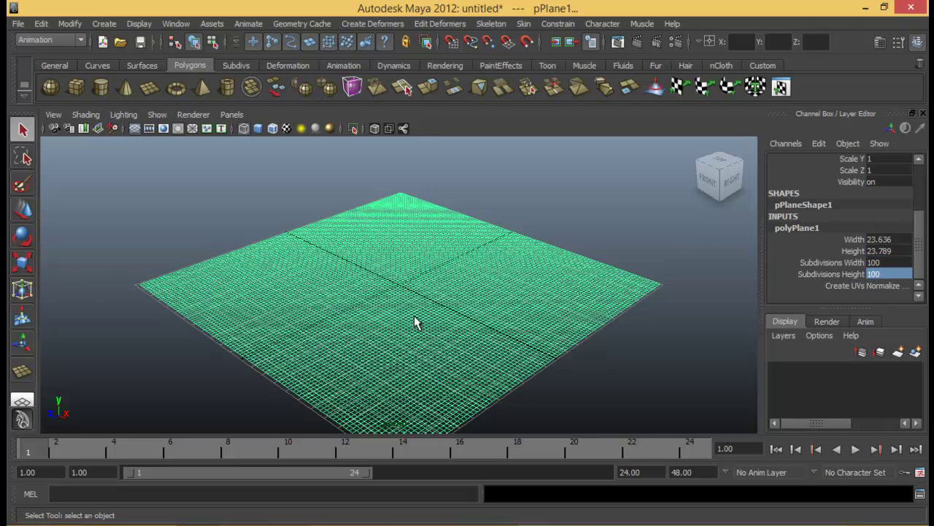
Import the cloth.xml geometry cache from the Desktop onto the subdivided plane.
{"action": "left_click_drag", "start_coordinate": [422, 294], "coordinate": [444, 291], "text": "alt"}
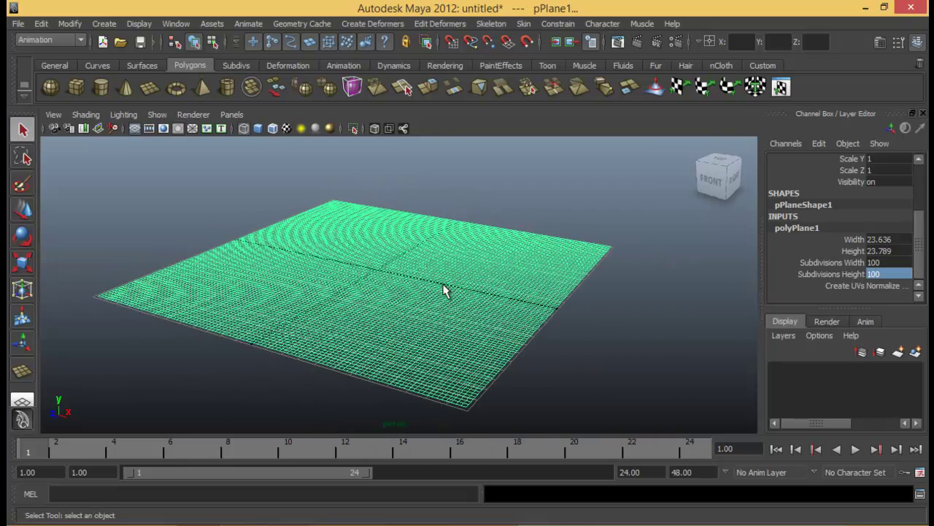
{"action": "left_click", "coordinate": [306, 23]}
{"action": "left_click", "coordinate": [326, 64]}
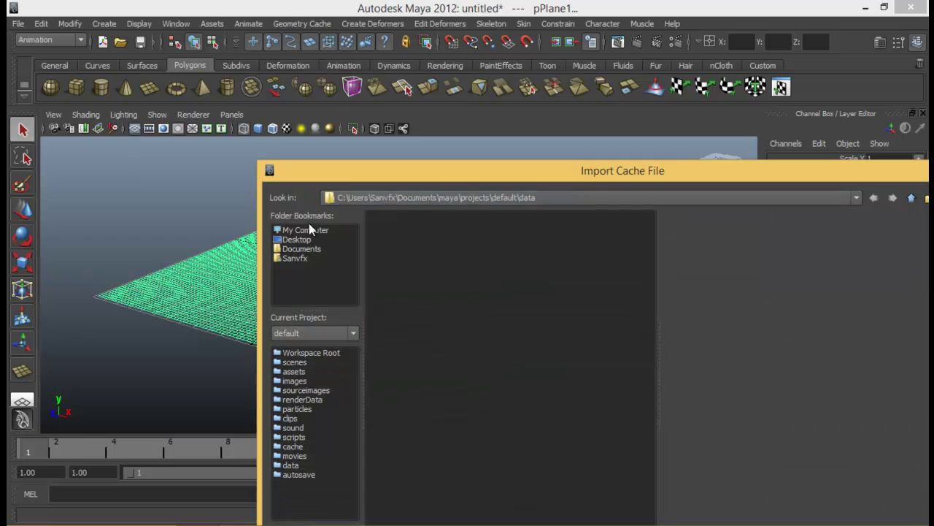
{"action": "left_click", "coordinate": [308, 240]}
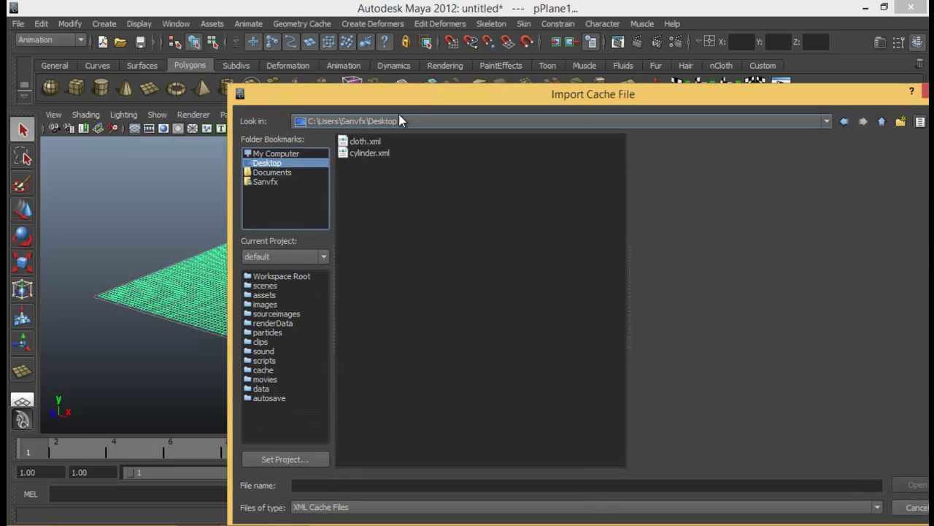
{"action": "left_click", "coordinate": [365, 140]}
{"action": "left_click_drag", "start_coordinate": [573, 95], "coordinate": [438, 91]}
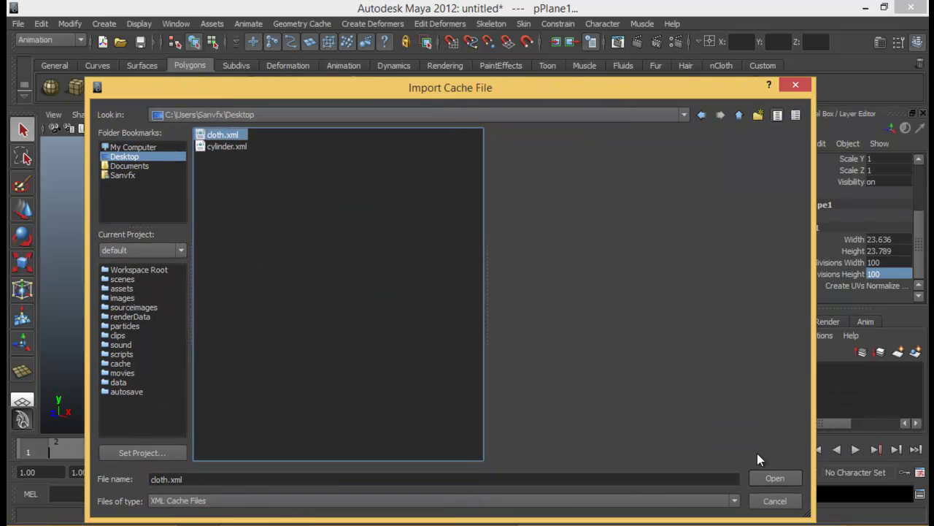
{"action": "left_click", "coordinate": [772, 478]}
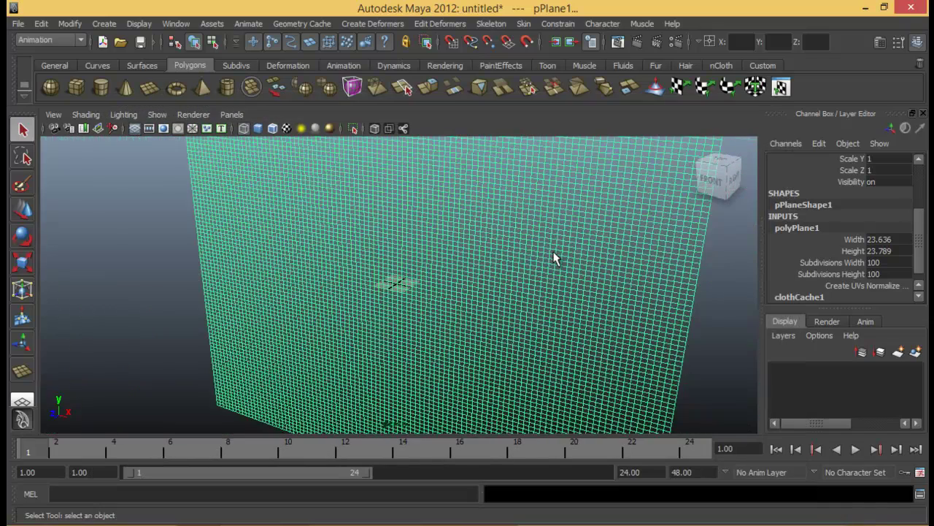
{"action": "left_click_drag", "start_coordinate": [552, 264], "coordinate": [226, 372], "text": "alt"}
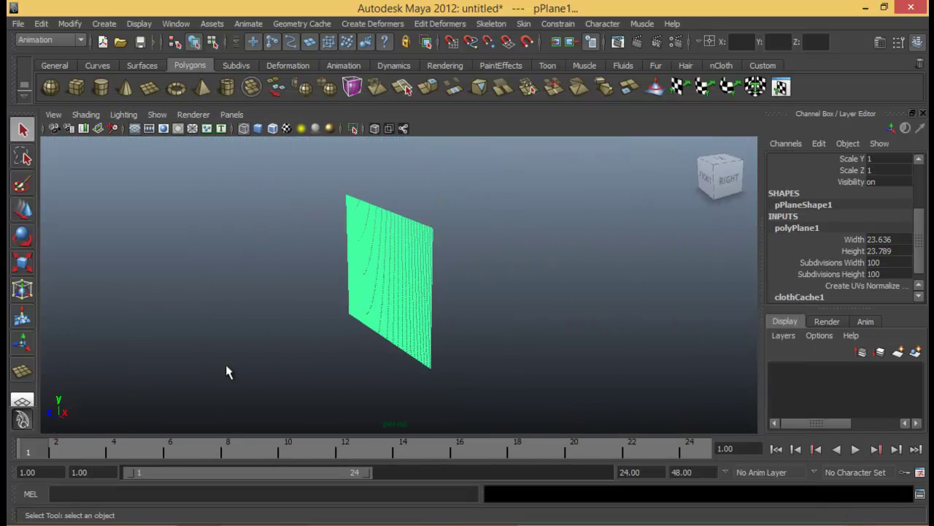
Set the animation end time to 100 and extend the playback range to frames 1–100.
{"action": "double_click", "coordinate": [705, 472]}
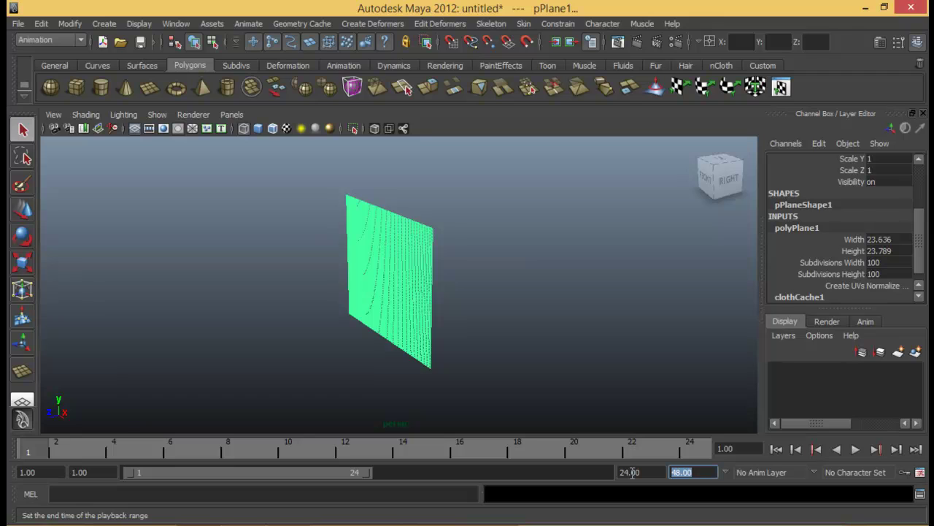
{"action": "type", "text": "100"}
{"action": "key", "text": "Return"}
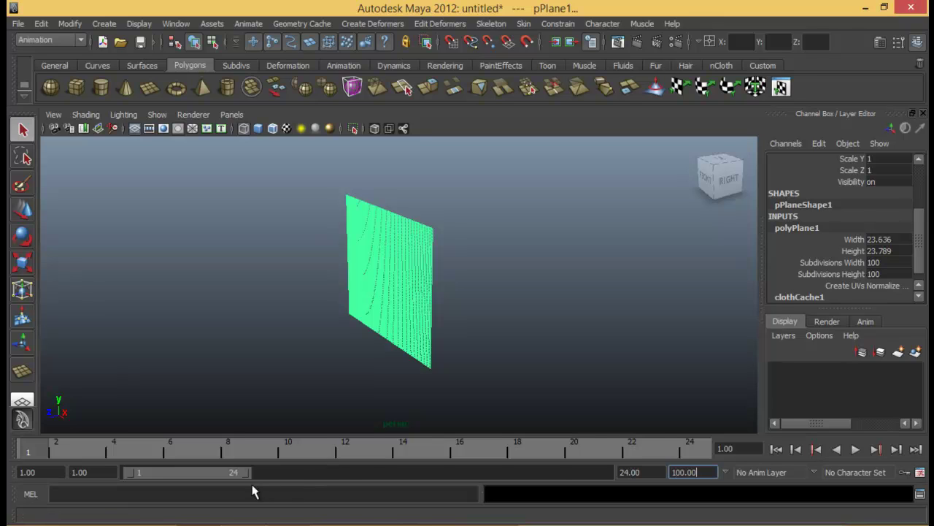
{"action": "left_click_drag", "start_coordinate": [250, 472], "coordinate": [612, 472]}
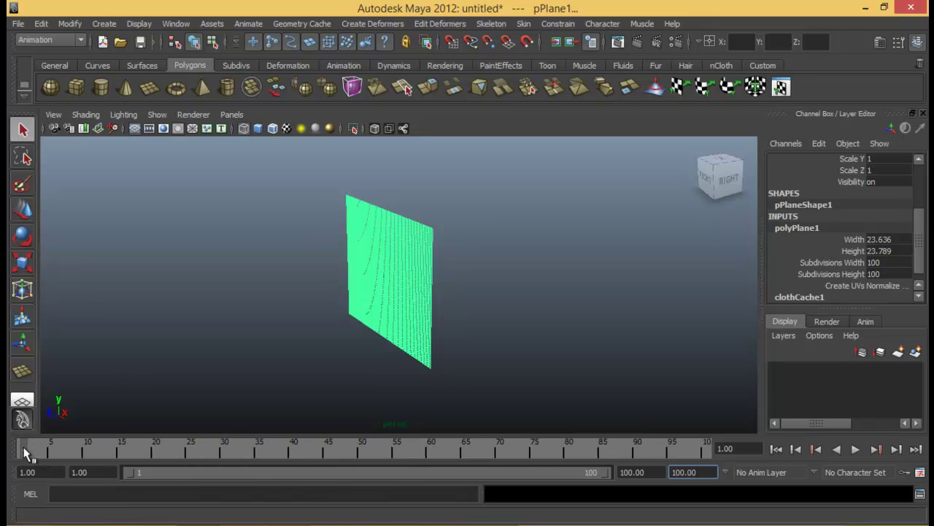
{"action": "mouse_move", "coordinate": [23, 448]}
{"action": "left_mouse_down"}
{"action": "mouse_move", "coordinate": [477, 450]}
{"action": "mouse_move", "coordinate": [628, 439]}
{"action": "mouse_move", "coordinate": [515, 445]}
{"action": "mouse_move", "coordinate": [581, 449]}
{"action": "mouse_move", "coordinate": [15, 452]}
{"action": "left_mouse_up"}
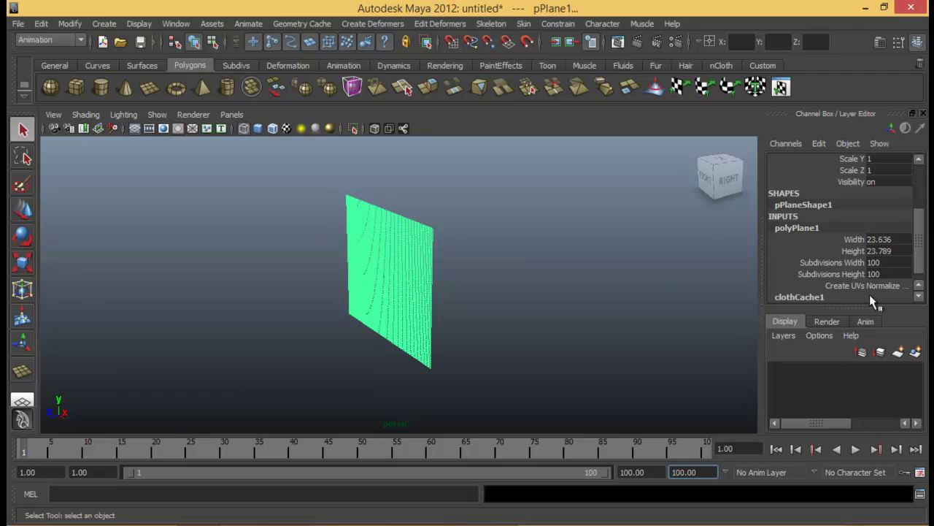
Set the Source End of the plane's clothCache1 input to 100.
{"action": "left_click_drag", "start_coordinate": [925, 249], "coordinate": [921, 264]}
{"action": "left_click", "coordinate": [808, 286]}
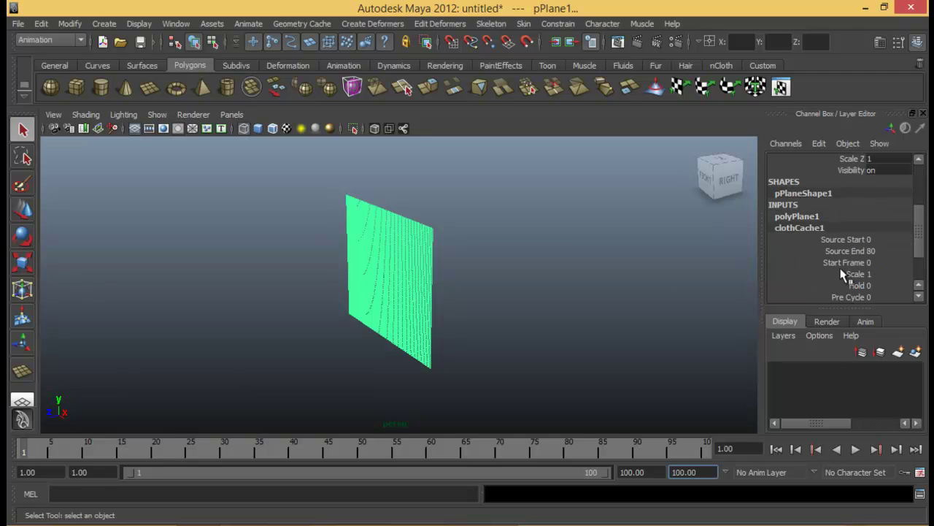
{"action": "scroll", "coordinate": [919, 237], "scroll_direction": "down", "scroll_amount": 2}
{"action": "left_click", "coordinate": [886, 198]}
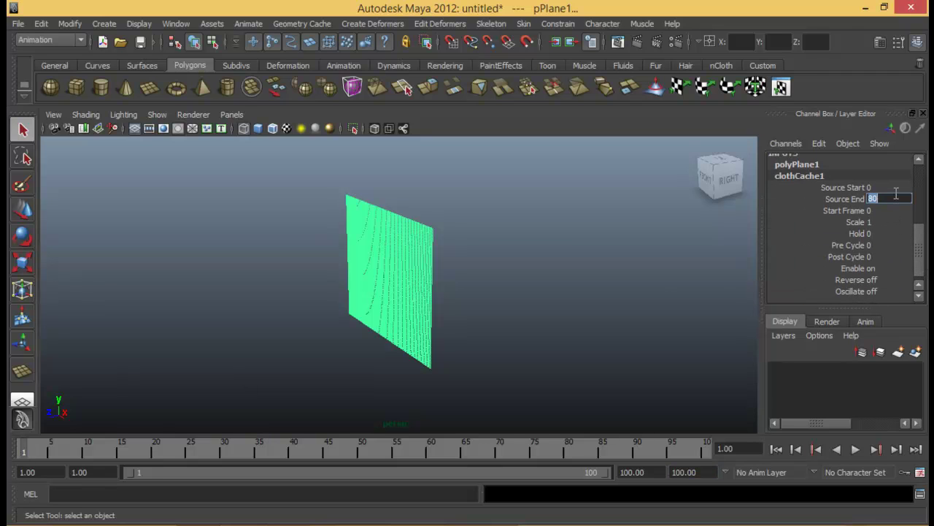
{"action": "key", "text": "Return"}
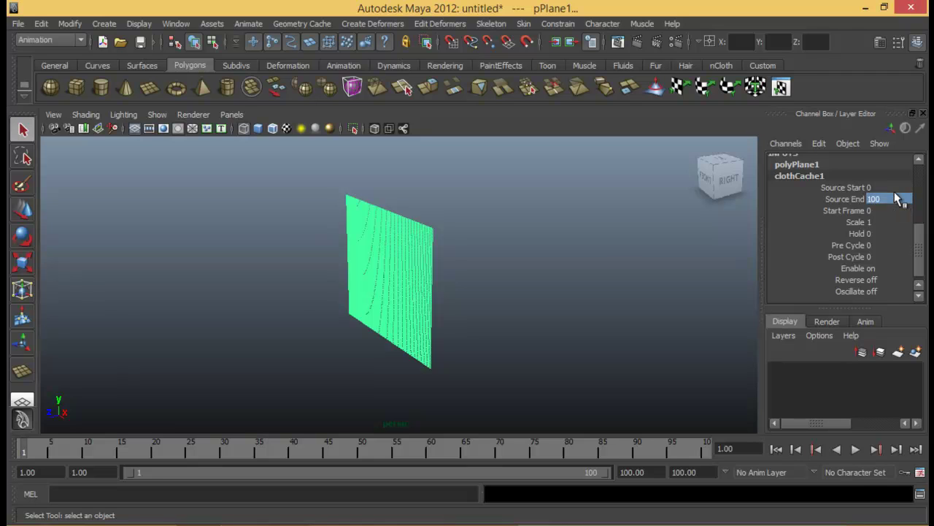
Try rotating the cached plane to a Rotate X of 90 and play the cloth animation to check its orientation.
{"action": "left_click", "coordinate": [399, 271]}
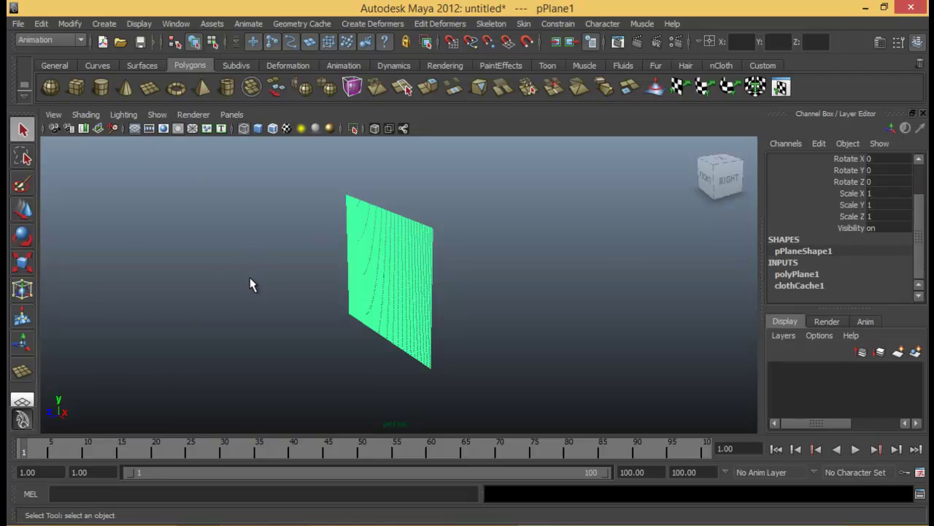
{"action": "key", "text": "e"}
{"action": "left_click_drag", "start_coordinate": [359, 223], "coordinate": [568, 205]}
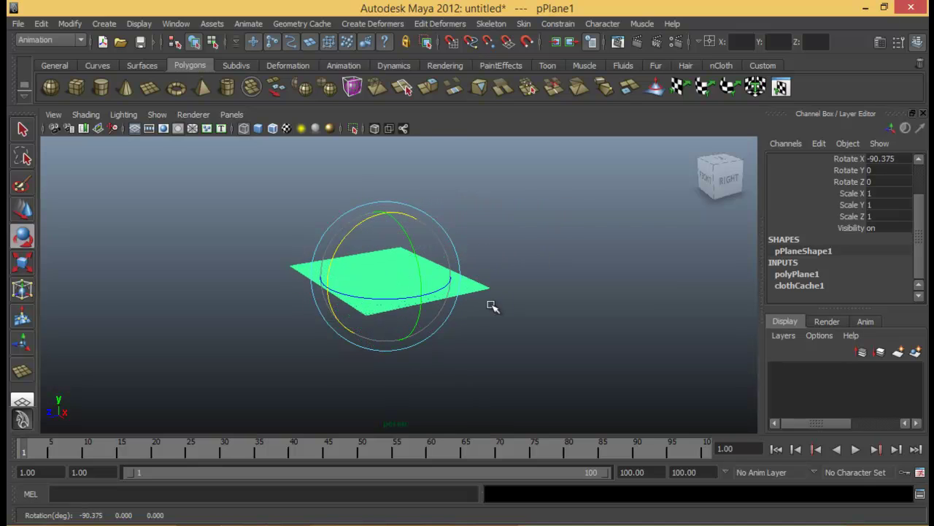
{"action": "left_click", "coordinate": [904, 158]}
{"action": "type", "text": "90"}
{"action": "key", "text": "Return"}
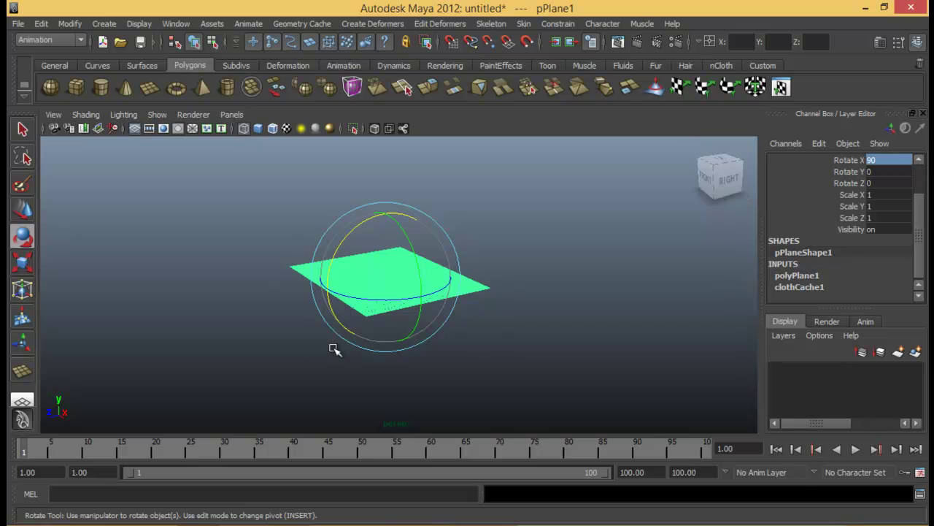
{"action": "key", "text": "alt+v"}
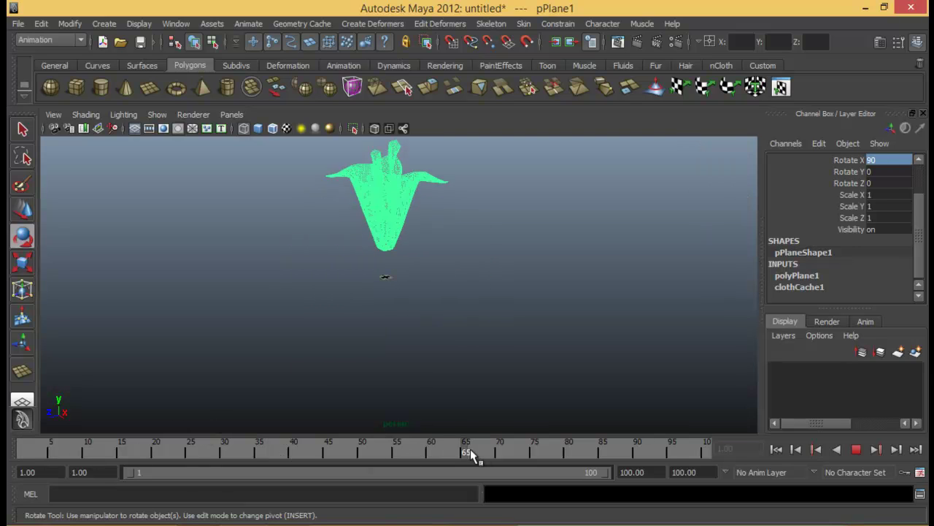
{"action": "mouse_move", "coordinate": [442, 441]}
{"action": "left_mouse_down"}
{"action": "mouse_move", "coordinate": [552, 441]}
{"action": "mouse_move", "coordinate": [306, 432]}
{"action": "mouse_move", "coordinate": [431, 444]}
{"action": "left_mouse_up"}
Set the plane's Rotate X to -90 and play the cloth animation to check it, ending at frame 1.
{"action": "left_click", "coordinate": [889, 160]}
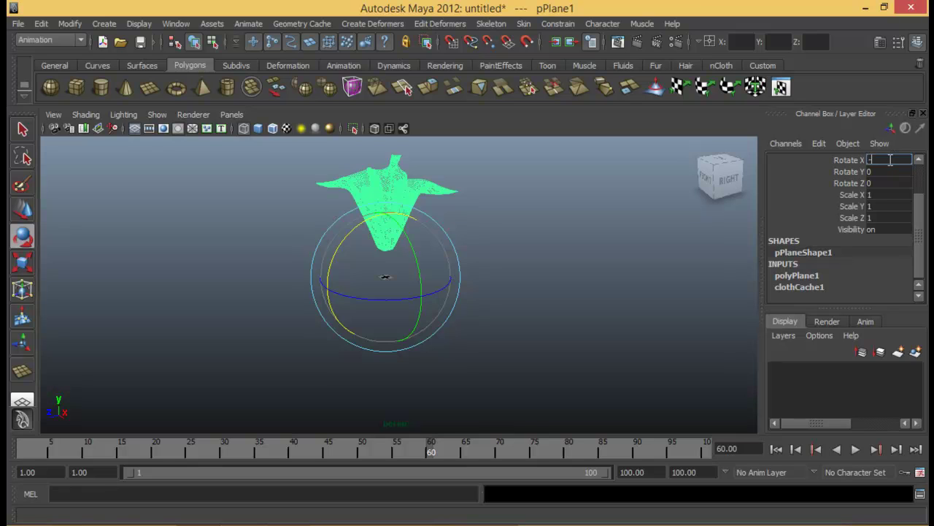
{"action": "type", "text": "-90"}
{"action": "key", "text": "Return"}
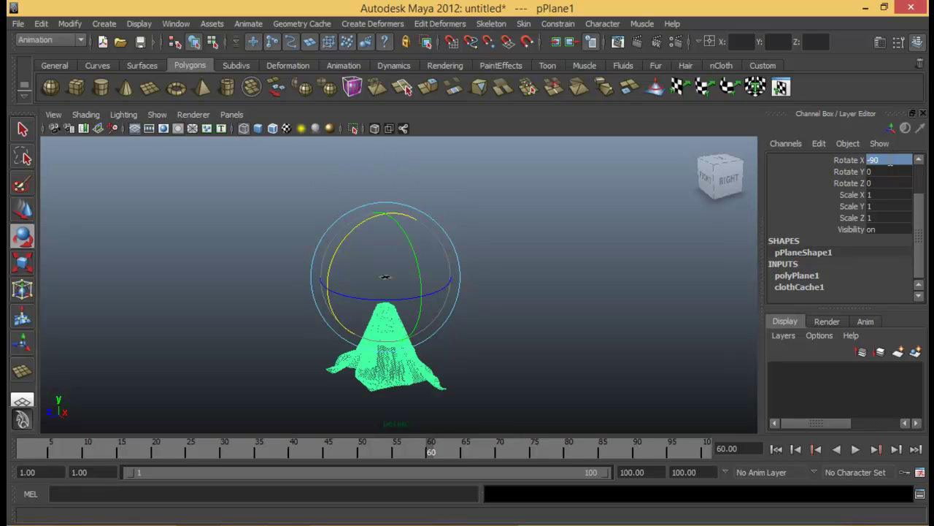
{"action": "left_click", "coordinate": [84, 454]}
{"action": "key", "text": "alt+v"}
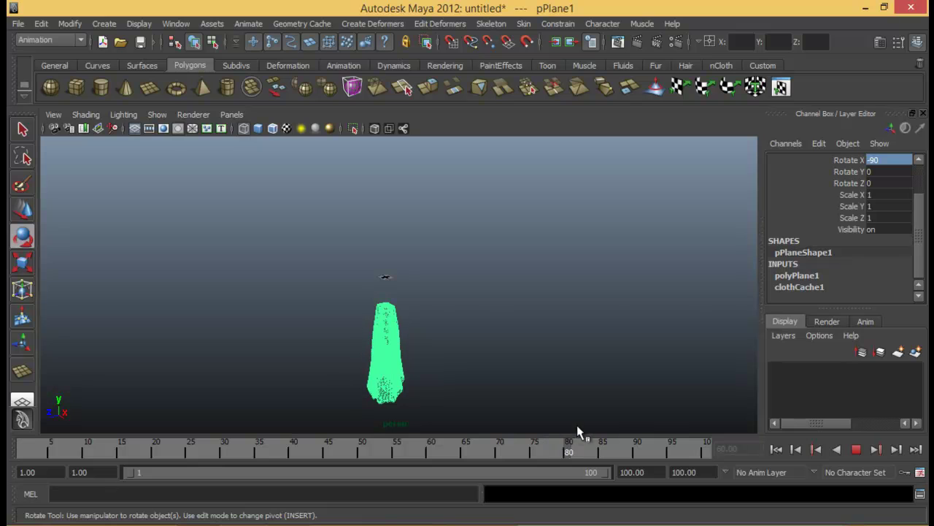
{"action": "left_click_drag", "start_coordinate": [578, 427], "coordinate": [10, 409]}
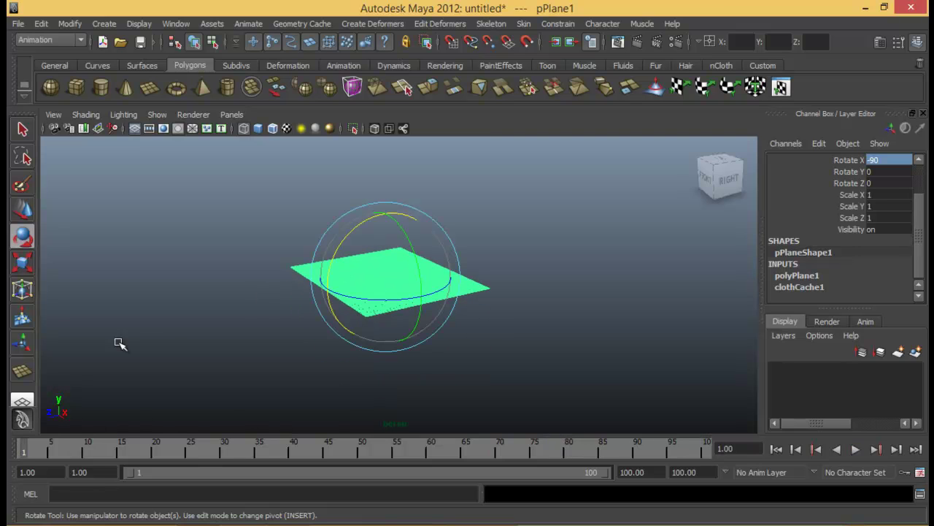
Import cylinder.obj from the Desktop into the scene with the default import options.
{"action": "left_click", "coordinate": [18, 24]}
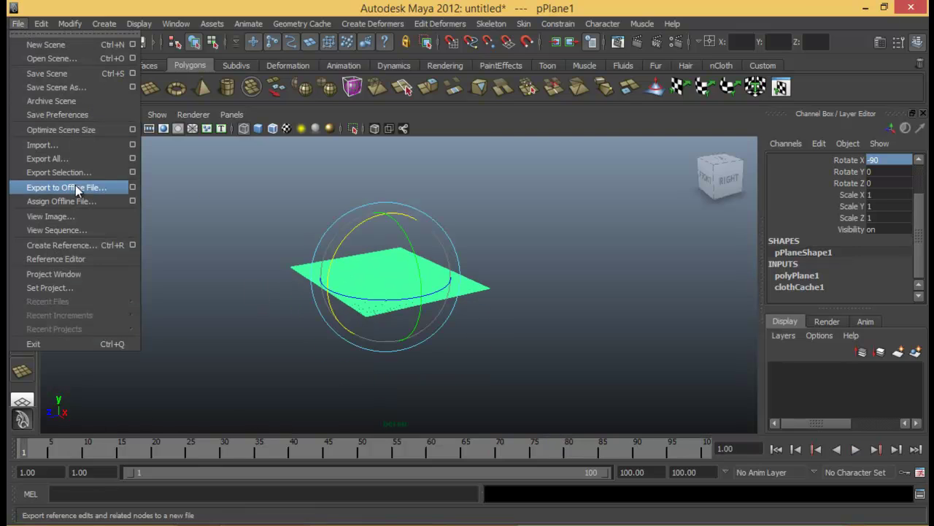
{"action": "left_click", "coordinate": [133, 145]}
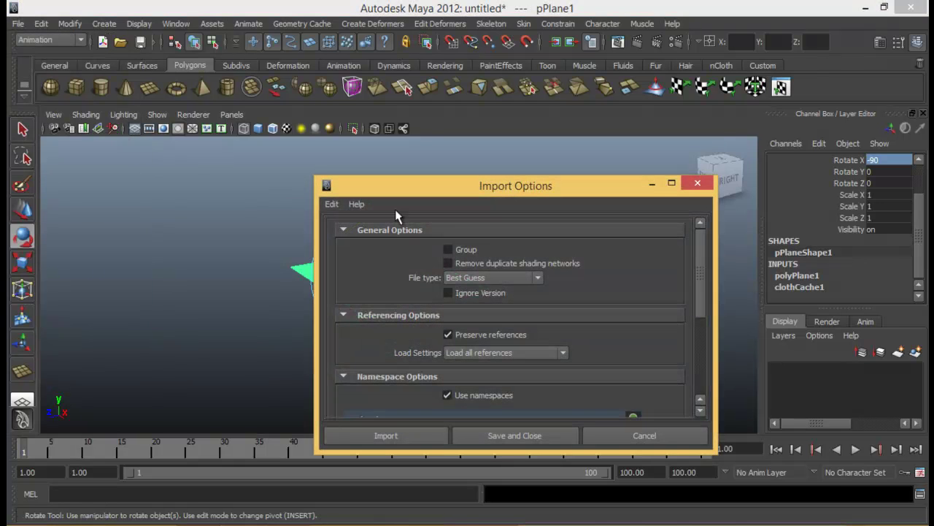
{"action": "left_click_drag", "start_coordinate": [415, 196], "coordinate": [420, 162]}
{"action": "scroll", "coordinate": [627, 311], "scroll_direction": "down", "scroll_amount": 1}
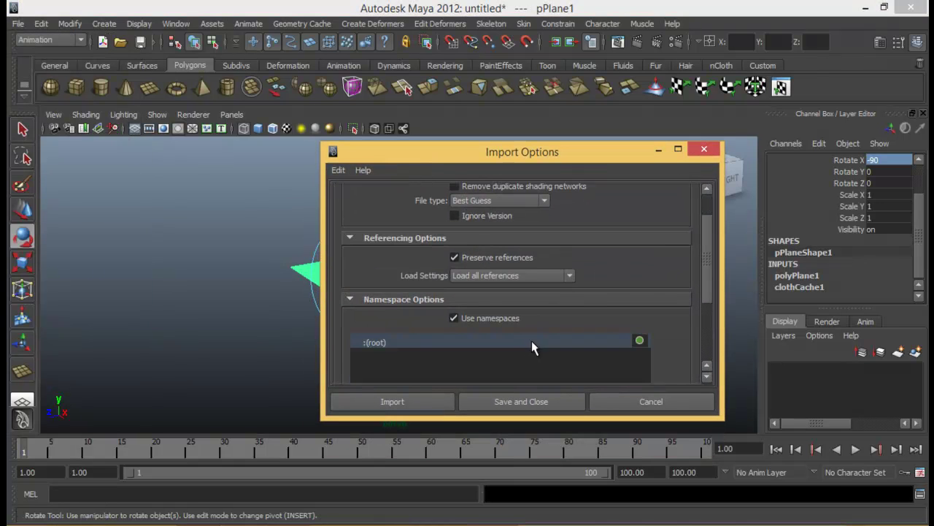
{"action": "left_click", "coordinate": [429, 402]}
{"action": "left_click_drag", "start_coordinate": [362, 99], "coordinate": [389, 76]}
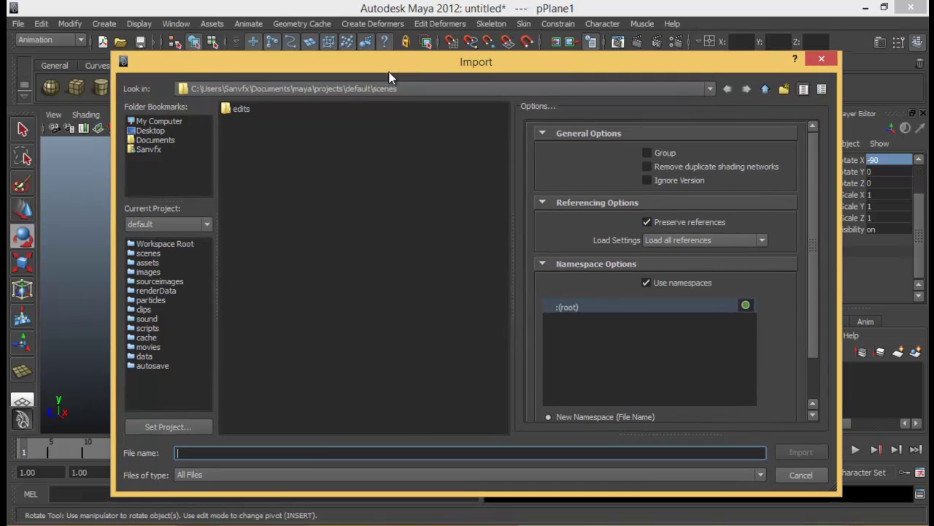
{"action": "left_click", "coordinate": [150, 130]}
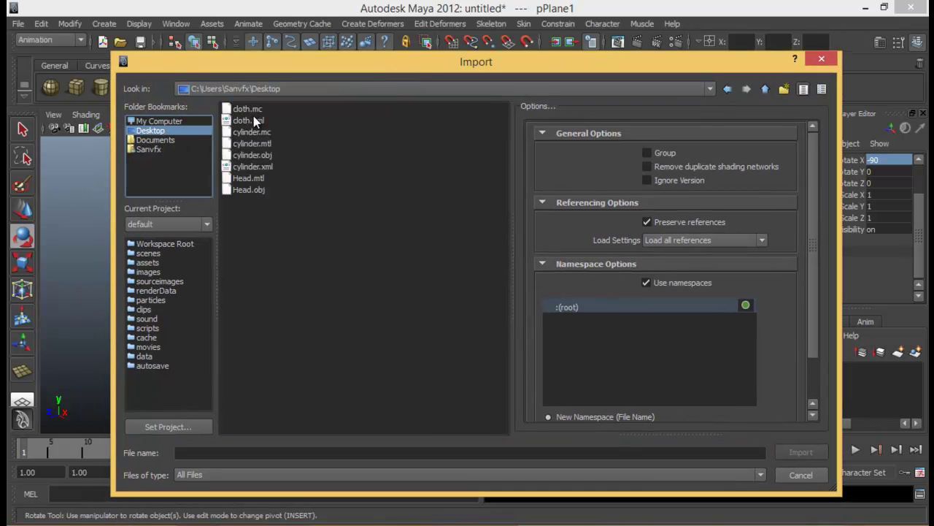
{"action": "left_click", "coordinate": [259, 155]}
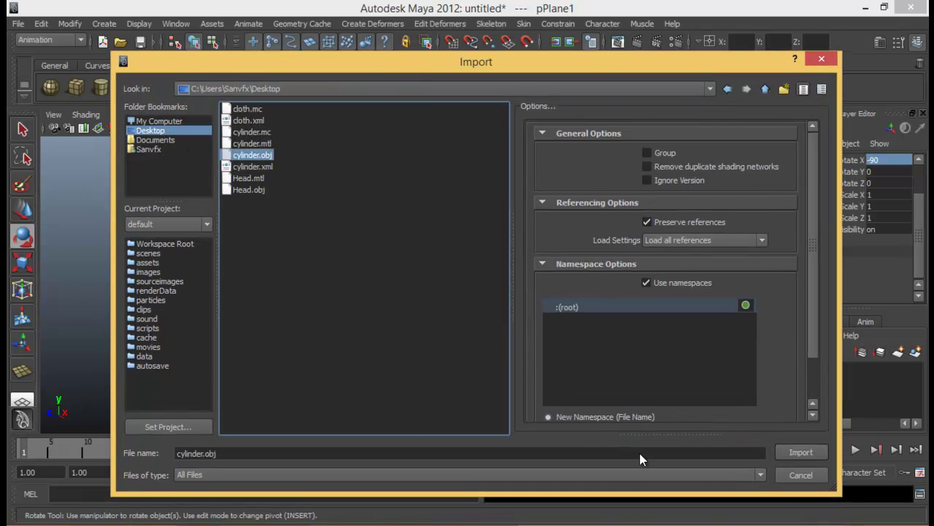
{"action": "left_click", "coordinate": [801, 452]}
{"action": "scroll", "coordinate": [440, 304], "scroll_direction": "down", "scroll_amount": 3}
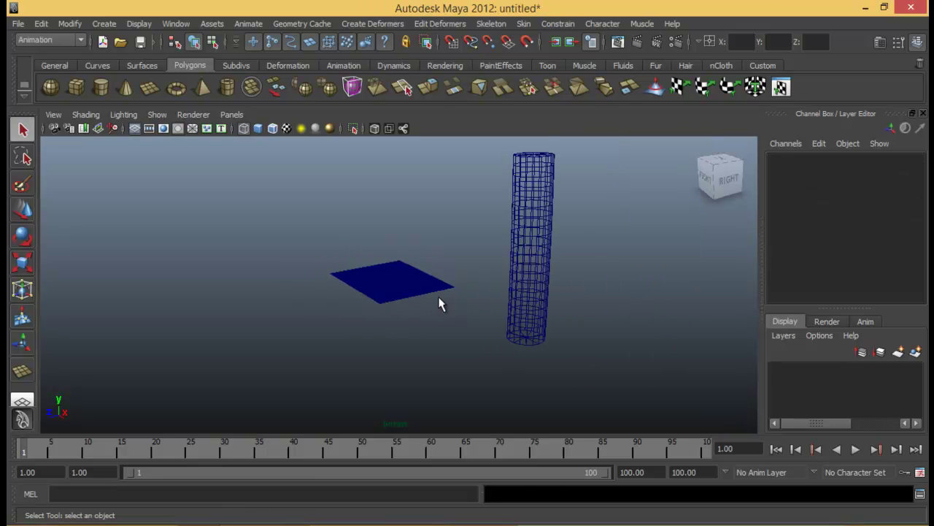
Import the cylinder.xml cache from the Desktop onto the imported cylinder and check its animation in the timeline.
{"action": "left_click", "coordinate": [519, 228]}
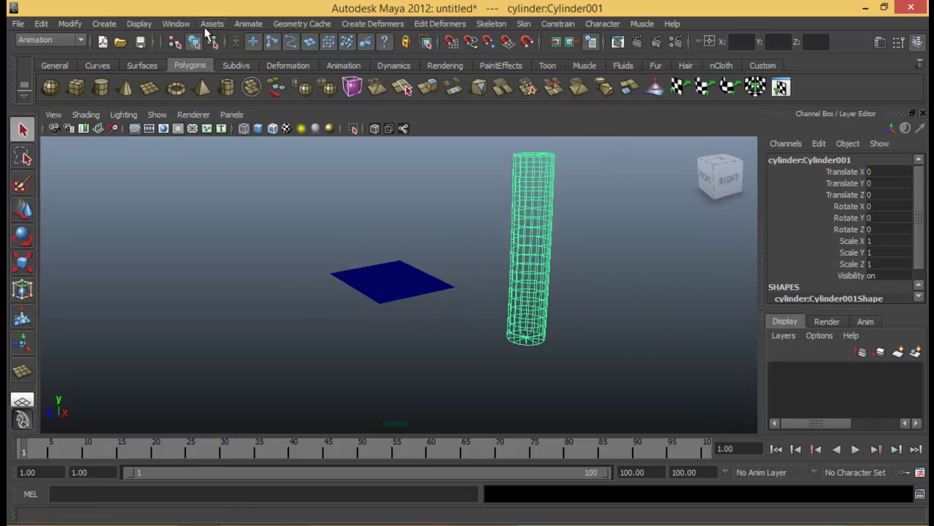
{"action": "left_click", "coordinate": [290, 24]}
{"action": "left_click", "coordinate": [307, 57]}
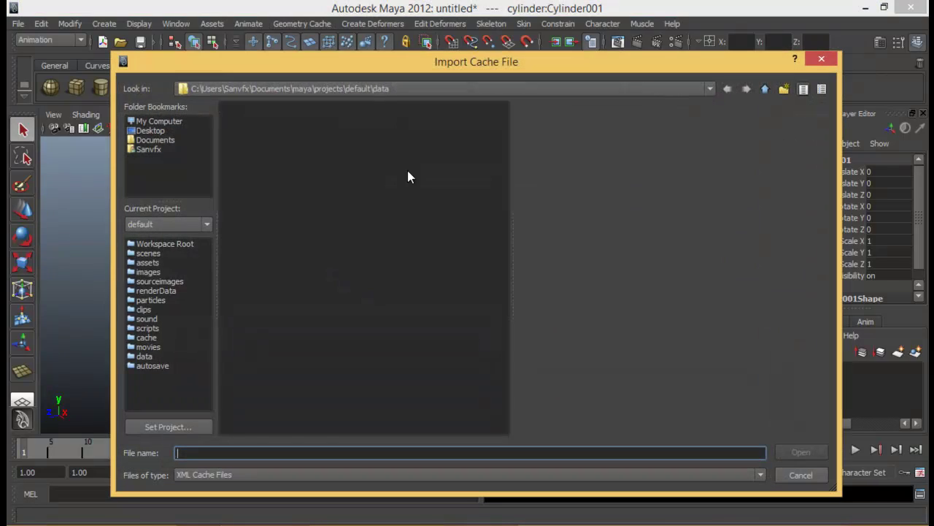
{"action": "left_click", "coordinate": [151, 130]}
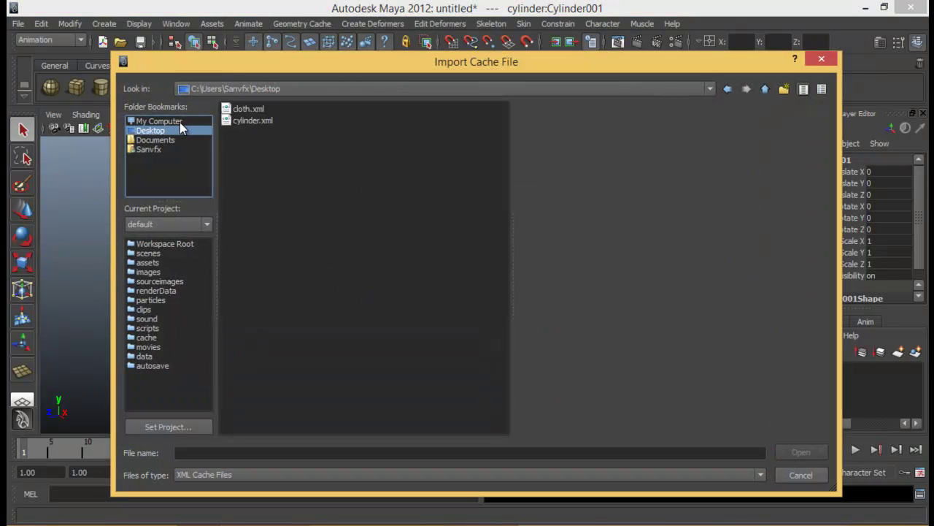
{"action": "left_click", "coordinate": [252, 120]}
{"action": "left_click", "coordinate": [796, 452]}
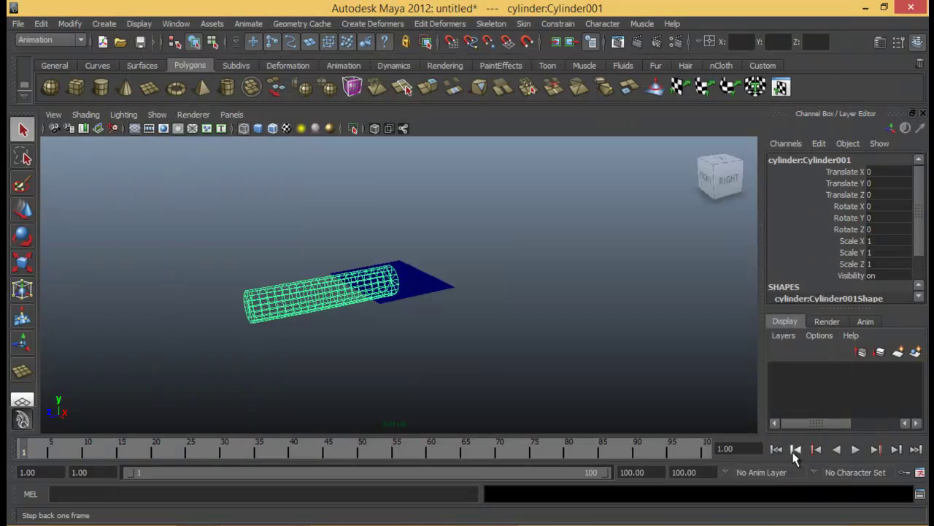
{"action": "mouse_move", "coordinate": [30, 449]}
{"action": "left_mouse_down"}
{"action": "mouse_move", "coordinate": [582, 455]}
{"action": "mouse_move", "coordinate": [11, 435]}
{"action": "mouse_move", "coordinate": [605, 446]}
{"action": "mouse_move", "coordinate": [22, 447]}
{"action": "left_mouse_up"}
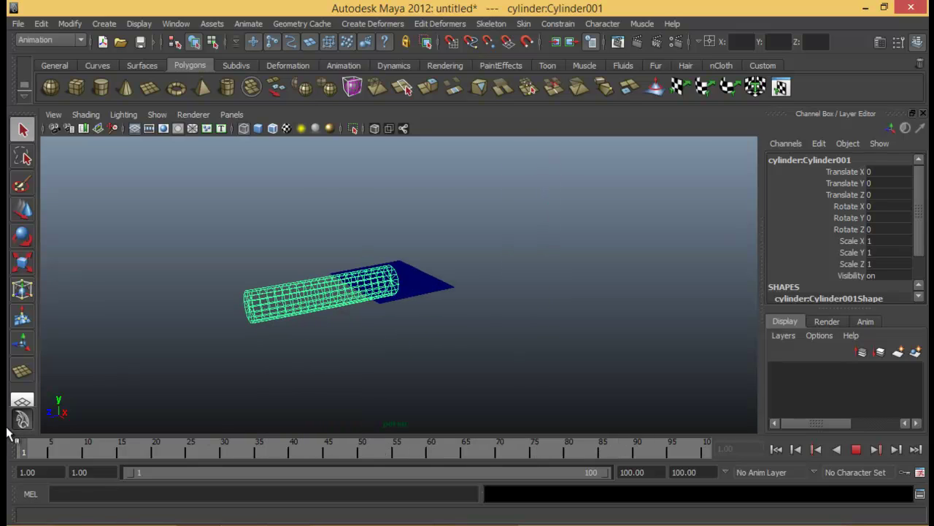
Set the Source End of the cylinder's cylinderCache1 input to 100.
{"action": "scroll", "coordinate": [923, 252], "scroll_direction": "down", "scroll_amount": 2}
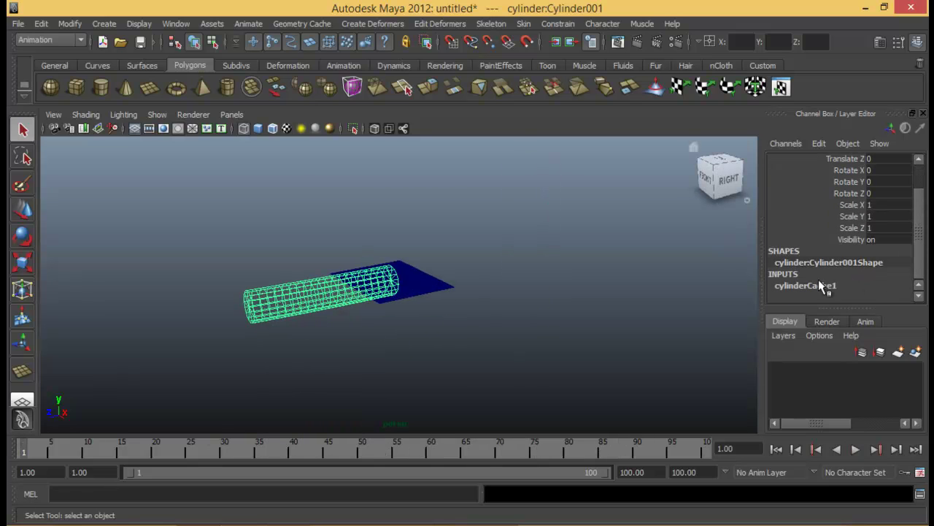
{"action": "left_click", "coordinate": [796, 285]}
{"action": "scroll", "coordinate": [860, 232], "scroll_direction": "down", "scroll_amount": 3}
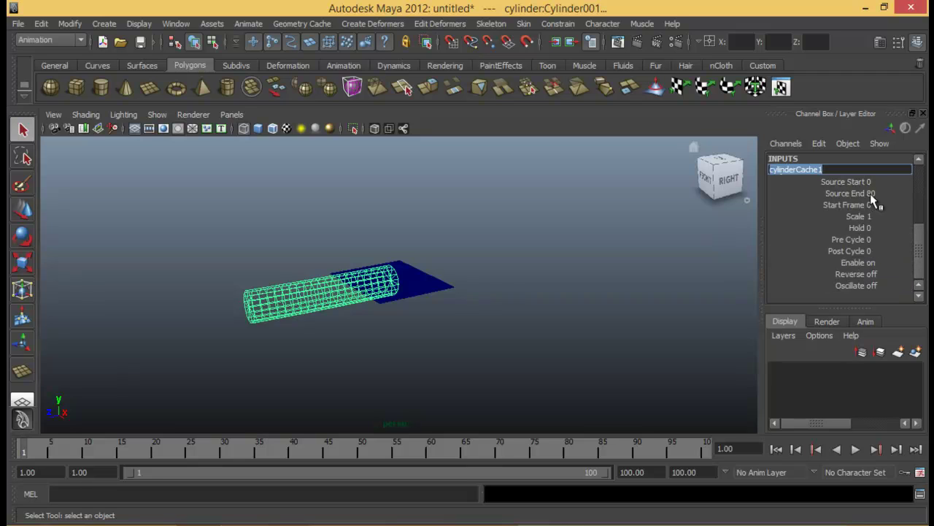
{"action": "left_click", "coordinate": [871, 193]}
{"action": "type", "text": "100"}
{"action": "key", "text": "Return"}
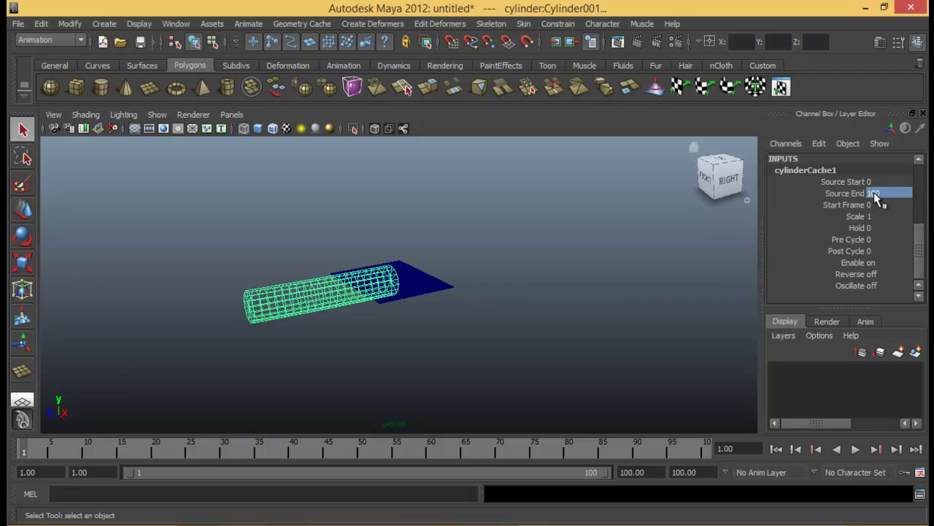
Rotate the cached cylinder about its X axis and scrub the timeline to check the animation.
{"action": "left_click", "coordinate": [329, 302]}
{"action": "key", "text": "e"}
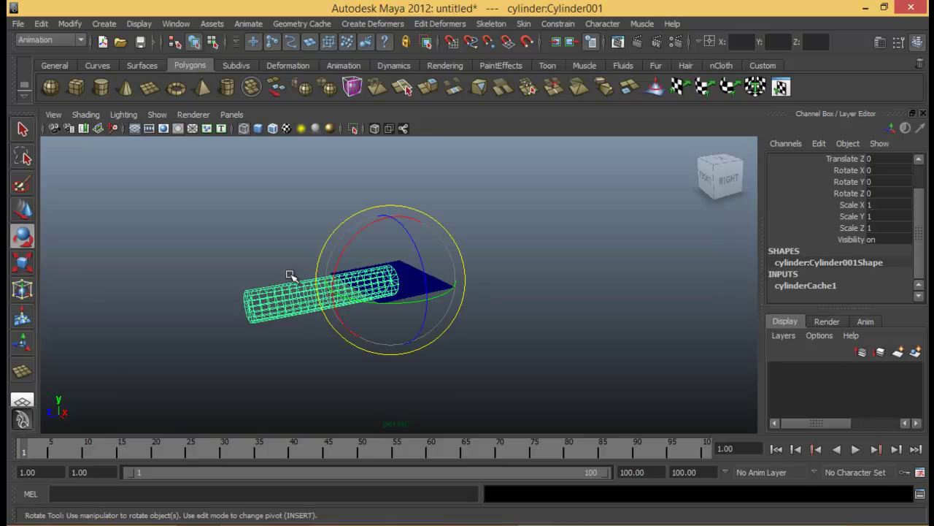
{"action": "left_click_drag", "start_coordinate": [343, 252], "coordinate": [467, 219]}
{"action": "mouse_move", "coordinate": [29, 453]}
{"action": "left_mouse_down"}
{"action": "mouse_move", "coordinate": [688, 456]}
{"action": "mouse_move", "coordinate": [84, 440]}
{"action": "mouse_move", "coordinate": [872, 457]}
{"action": "mouse_move", "coordinate": [18, 454]}
{"action": "left_mouse_up"}
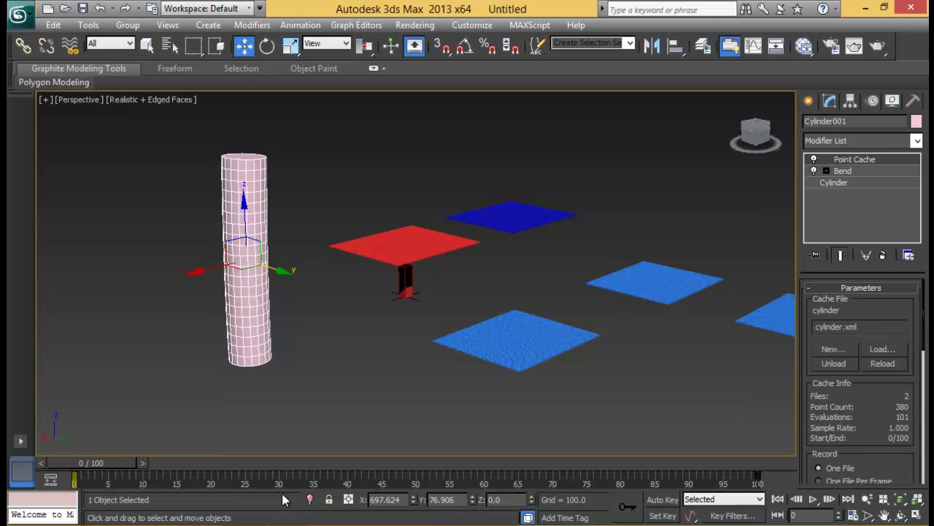
Switch to 3ds Max and delete the cached cylinder from the scene.
{"action": "middle_click_drag", "start_coordinate": [471, 293], "coordinate": [339, 286]}
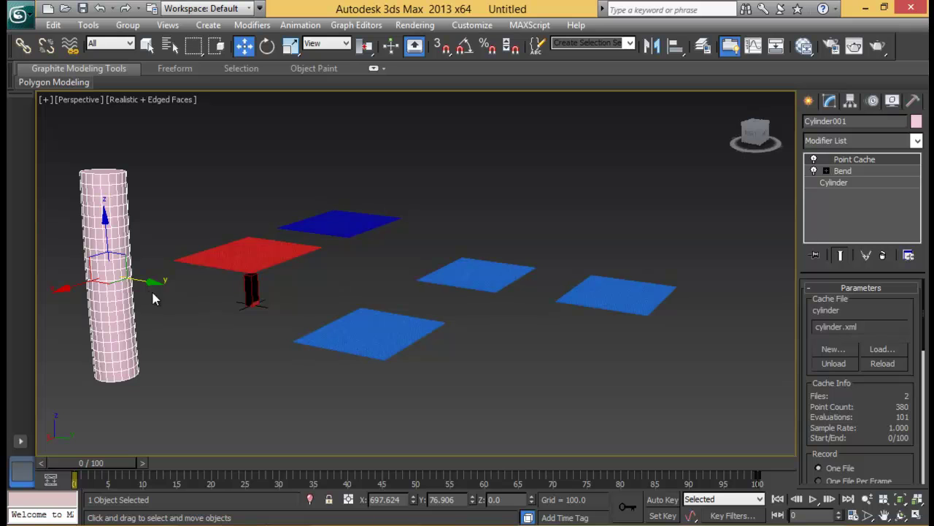
{"action": "key", "text": "Delete"}
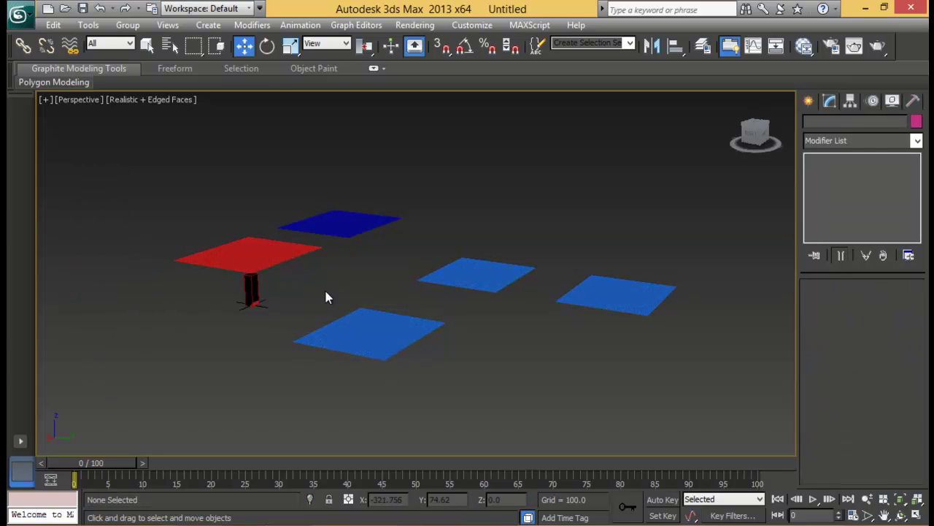
Set the Point Cache playback Strength of Plane005, the outermost light blue plane, to 2.0.
{"action": "left_click", "coordinate": [360, 321]}
{"action": "middle_click_drag", "start_coordinate": [409, 334], "coordinate": [460, 319], "text": "alt"}
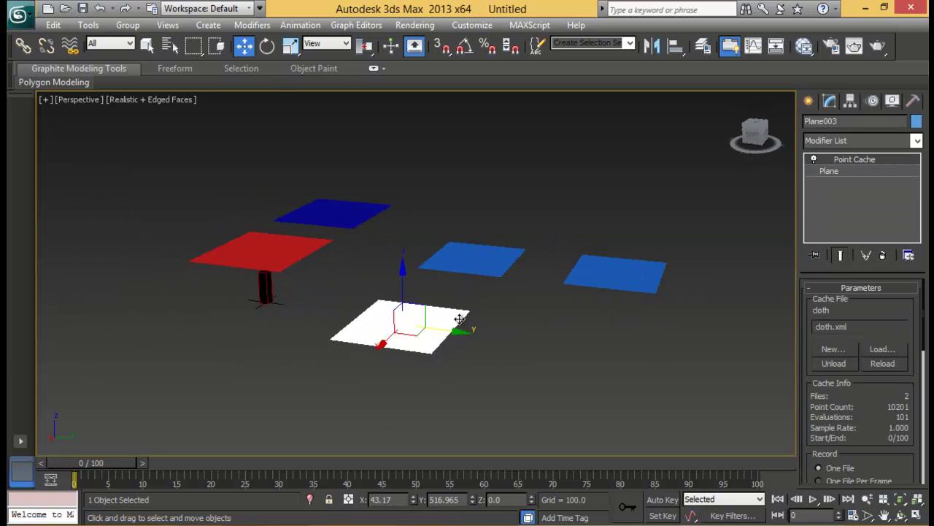
{"action": "left_click", "coordinate": [471, 262]}
{"action": "middle_click_drag", "start_coordinate": [476, 279], "coordinate": [395, 260]}
{"action": "left_click", "coordinate": [565, 254]}
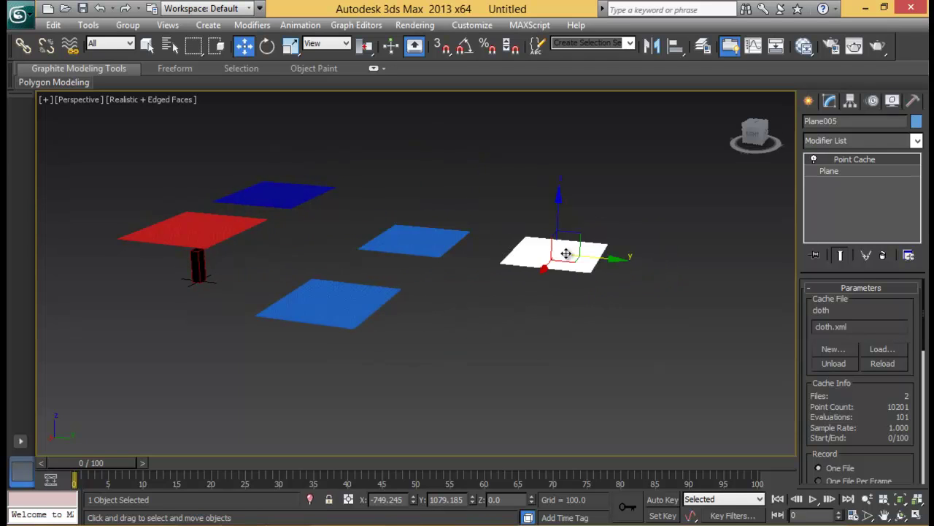
{"action": "middle_click_drag", "start_coordinate": [565, 255], "coordinate": [554, 263]}
{"action": "scroll", "coordinate": [849, 433], "scroll_direction": "down", "scroll_amount": 5}
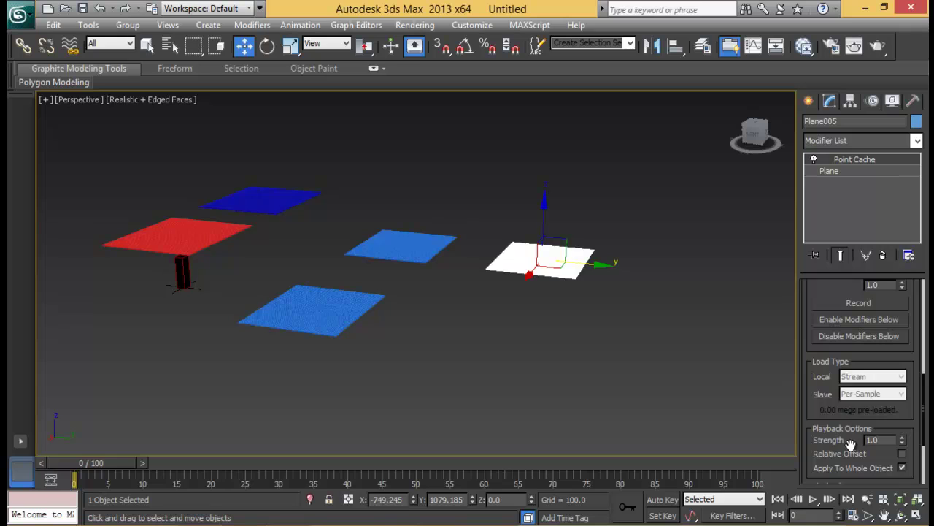
{"action": "left_click_drag", "start_coordinate": [852, 441], "coordinate": [851, 396]}
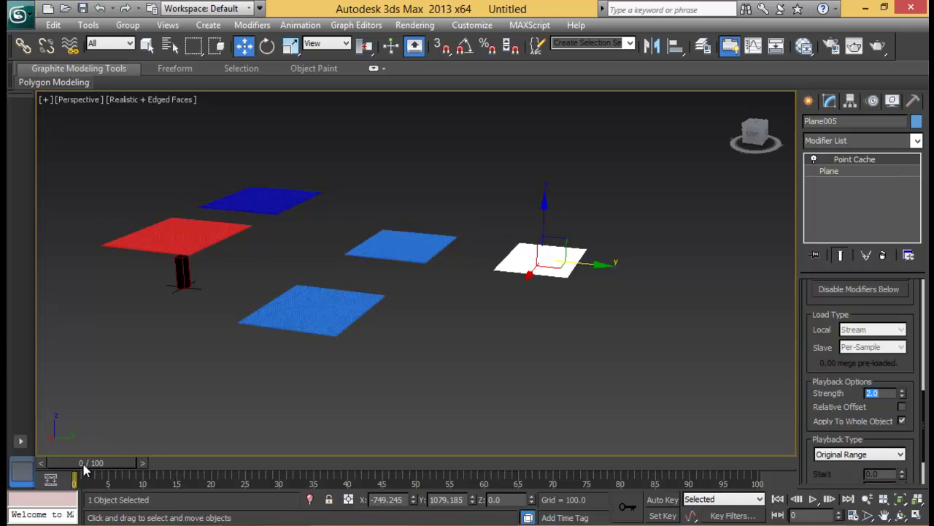
Scrub the animation to frame 67 and on to frame 75, comparing the shape of Plane005 with the other cloths.
{"action": "left_click_drag", "start_coordinate": [85, 470], "coordinate": [520, 478]}
{"action": "key", "text": "w"}
{"action": "middle_click_drag", "start_coordinate": [524, 369], "coordinate": [391, 275], "text": "alt"}
{"action": "scroll", "coordinate": [464, 267], "scroll_direction": "up", "scroll_amount": 4}
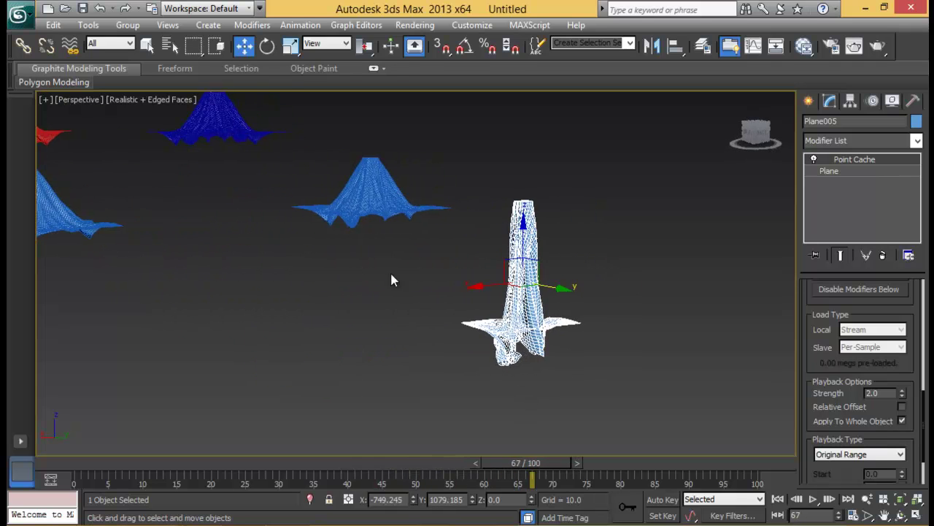
{"action": "left_click", "coordinate": [577, 276]}
{"action": "middle_click_drag", "start_coordinate": [521, 308], "coordinate": [534, 326]}
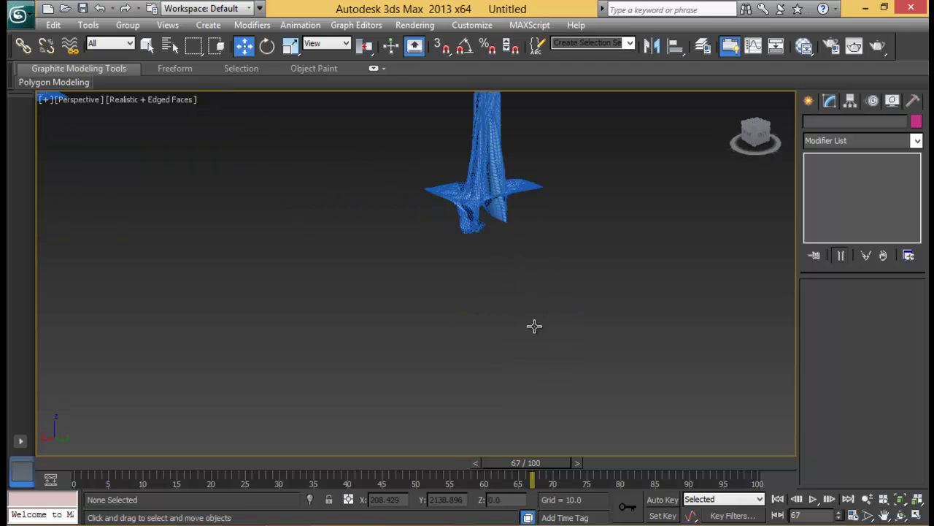
{"action": "scroll", "coordinate": [535, 326], "scroll_direction": "down", "scroll_amount": 4}
{"action": "middle_click_drag", "start_coordinate": [461, 202], "coordinate": [429, 268]}
{"action": "scroll", "coordinate": [525, 285], "scroll_direction": "up", "scroll_amount": 4}
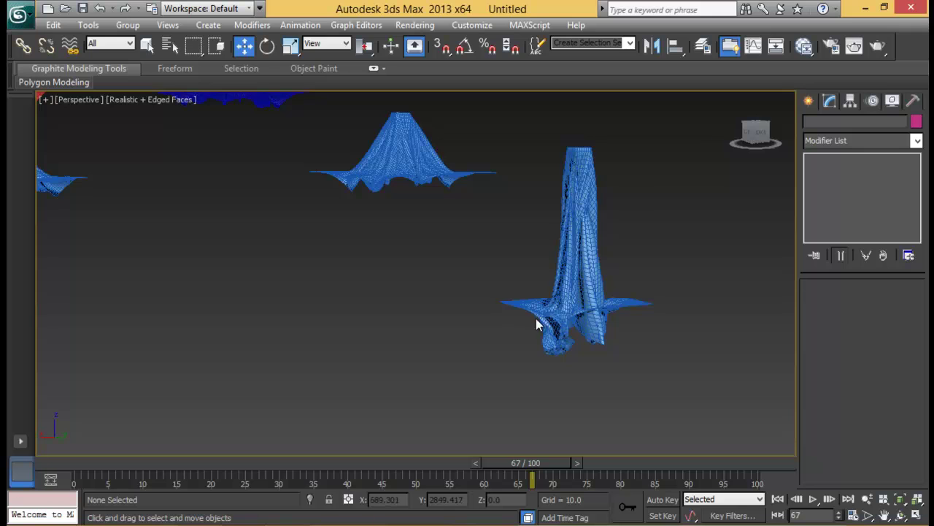
{"action": "scroll", "coordinate": [536, 325], "scroll_direction": "down", "scroll_amount": 3}
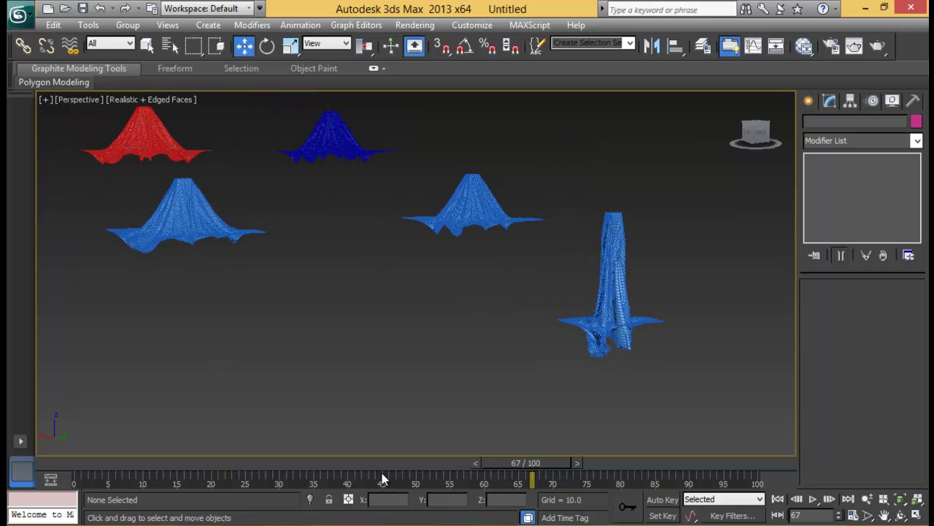
{"action": "left_click_drag", "start_coordinate": [551, 461], "coordinate": [647, 460]}
{"action": "key", "text": "w"}
Set the Point Cache Strength of Plane004 to 0.5 and scrub to frame 100 to compare the cloths.
{"action": "left_click", "coordinate": [482, 233]}
{"action": "left_click_drag", "start_coordinate": [862, 407], "coordinate": [857, 209]}
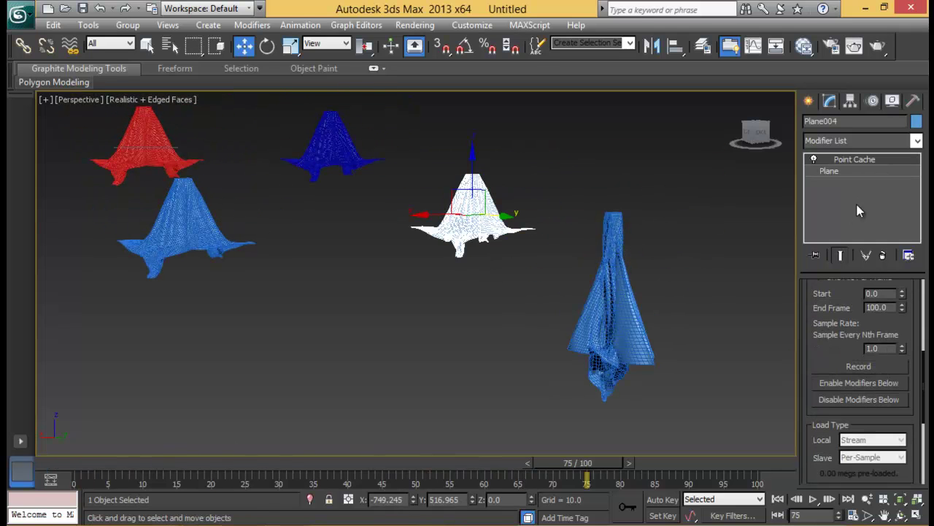
{"action": "left_click_drag", "start_coordinate": [836, 347], "coordinate": [834, 265]}
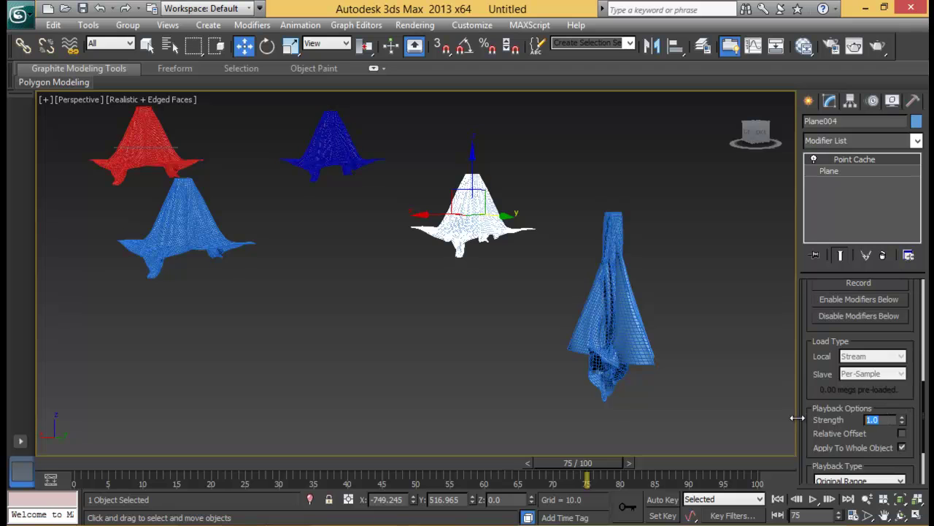
{"action": "key", "text": "Return"}
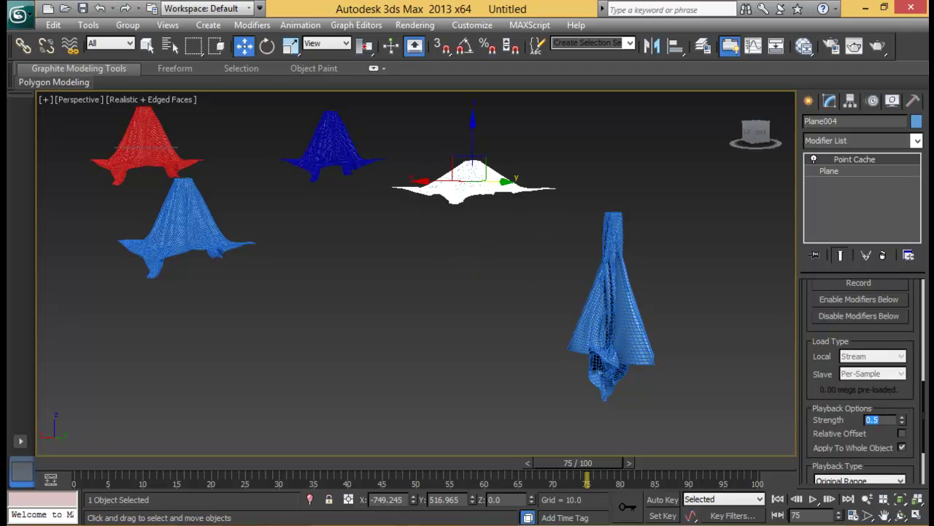
{"action": "left_click_drag", "start_coordinate": [559, 464], "coordinate": [721, 464]}
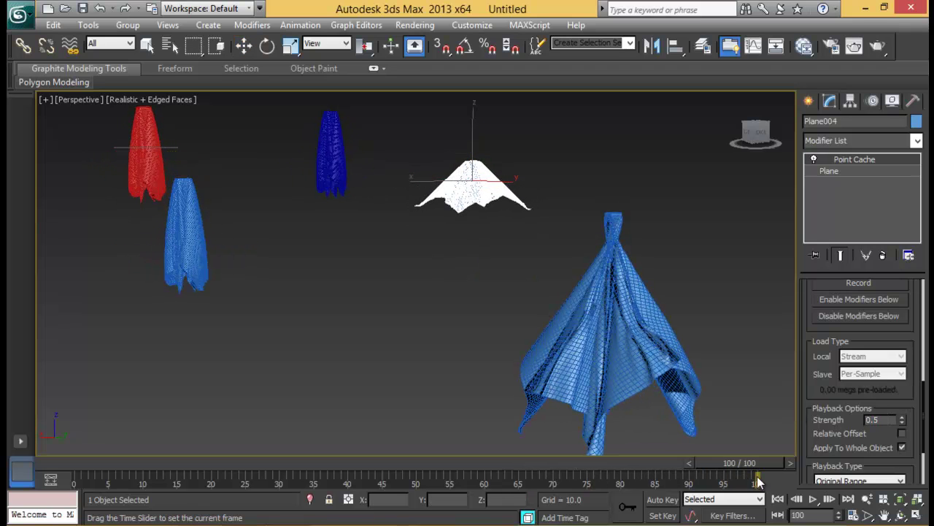
Return to frame 0 and review the Point Cache playback options of Plane003.
{"action": "left_click", "coordinate": [188, 250]}
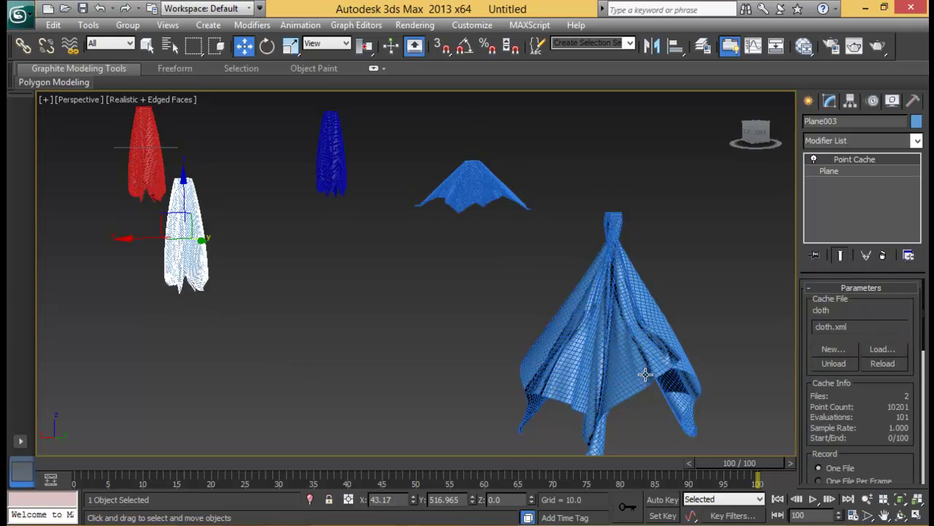
{"action": "left_click_drag", "start_coordinate": [751, 464], "coordinate": [15, 438]}
{"action": "middle_click_drag", "start_coordinate": [264, 250], "coordinate": [307, 291], "text": "alt"}
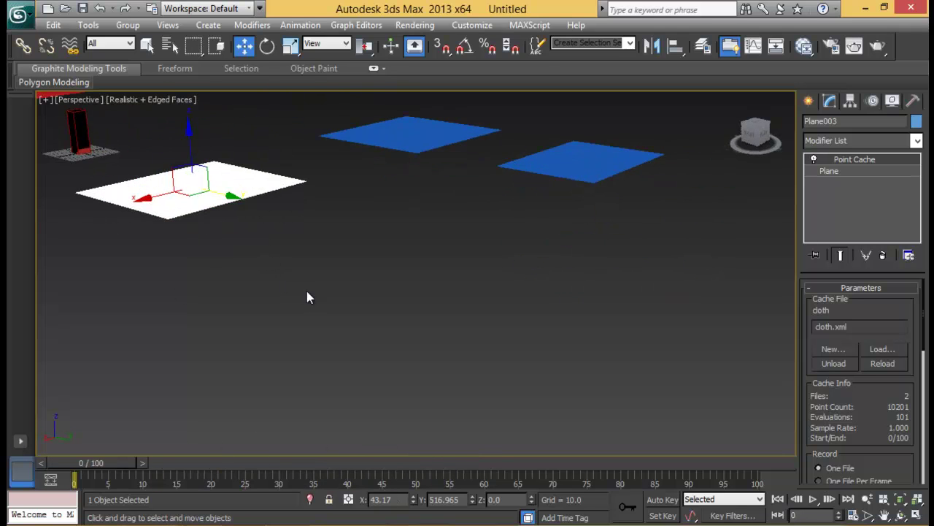
{"action": "scroll", "coordinate": [307, 291], "scroll_direction": "down", "scroll_amount": 3}
{"action": "middle_click_drag", "start_coordinate": [306, 245], "coordinate": [360, 273]}
{"action": "scroll", "coordinate": [847, 405], "scroll_direction": "down", "scroll_amount": 5}
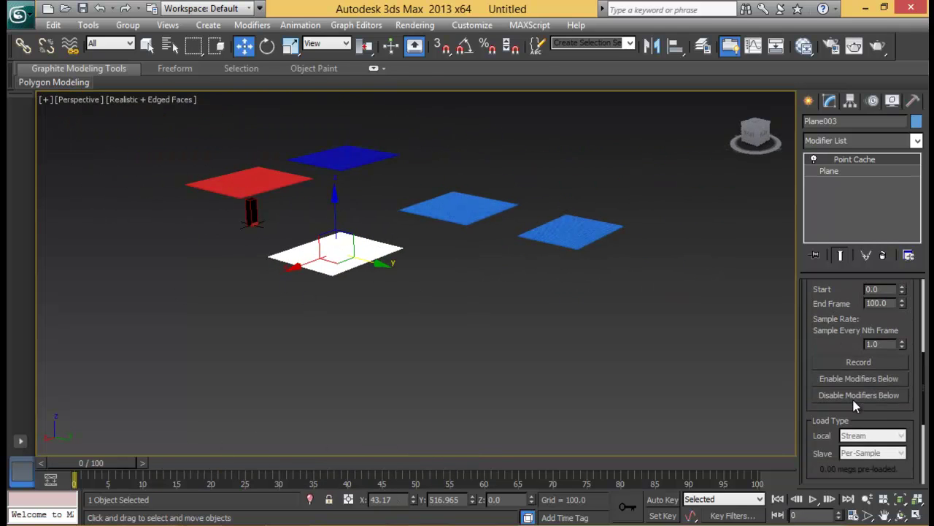
{"action": "scroll", "coordinate": [864, 414], "scroll_direction": "down", "scroll_amount": 4}
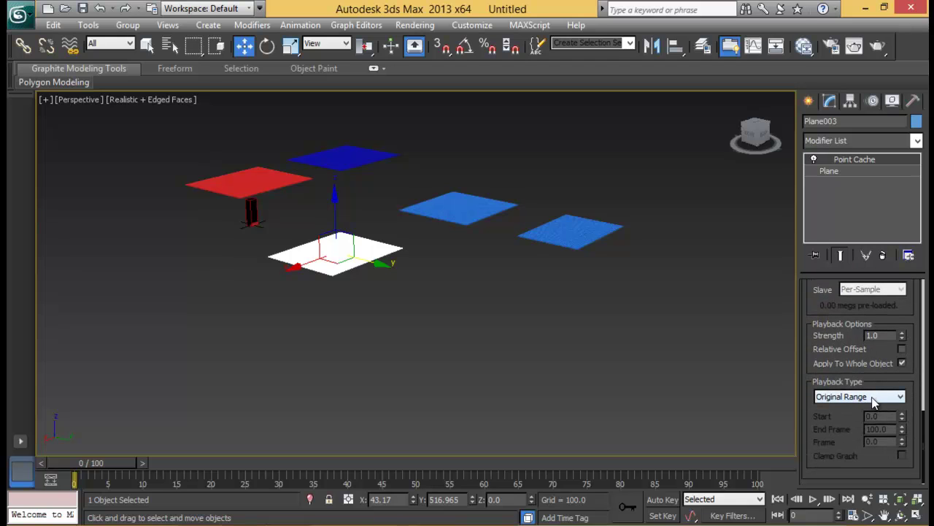
Change the Point Cache Playback Type of the dark blue plane to Custom Start with a Start of 20.
{"action": "left_click", "coordinate": [336, 156]}
{"action": "middle_click_drag", "start_coordinate": [375, 200], "coordinate": [388, 251]}
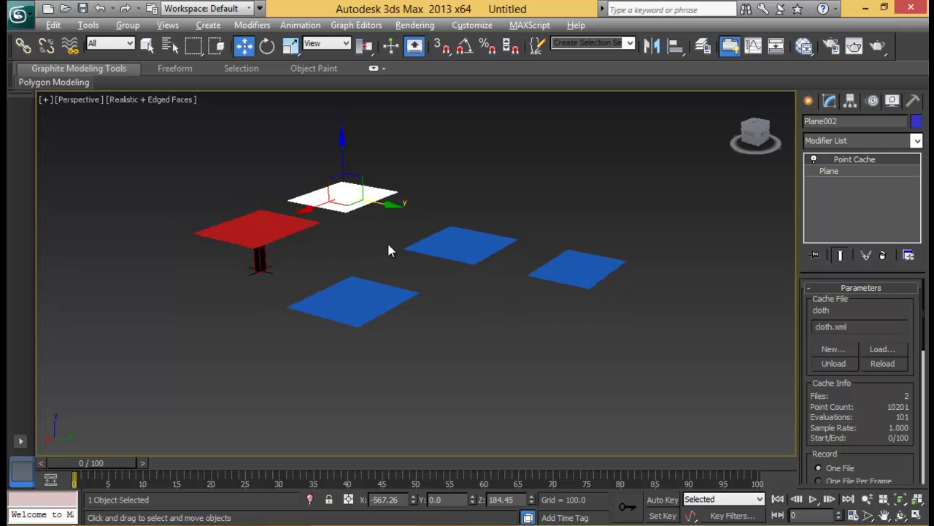
{"action": "scroll", "coordinate": [850, 431], "scroll_direction": "down", "scroll_amount": 4}
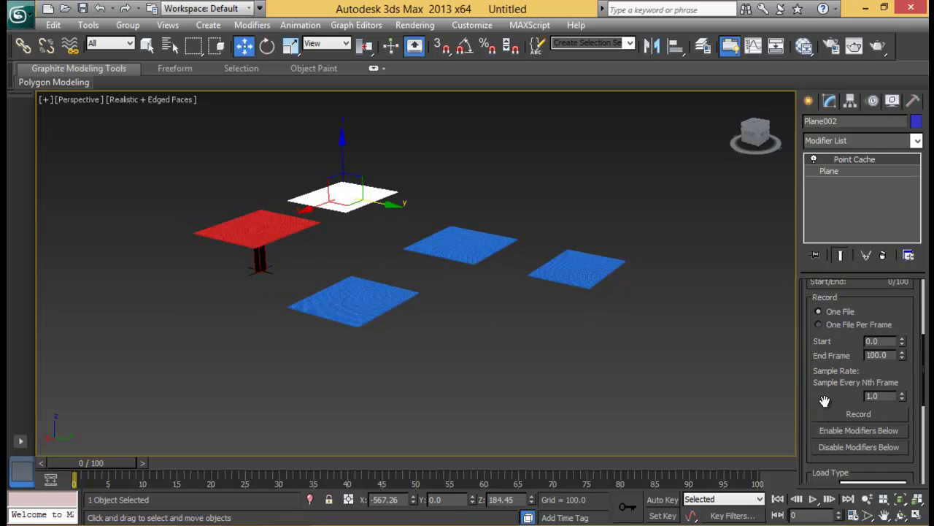
{"action": "scroll", "coordinate": [824, 401], "scroll_direction": "down", "scroll_amount": 4}
{"action": "scroll", "coordinate": [871, 384], "scroll_direction": "down", "scroll_amount": 2}
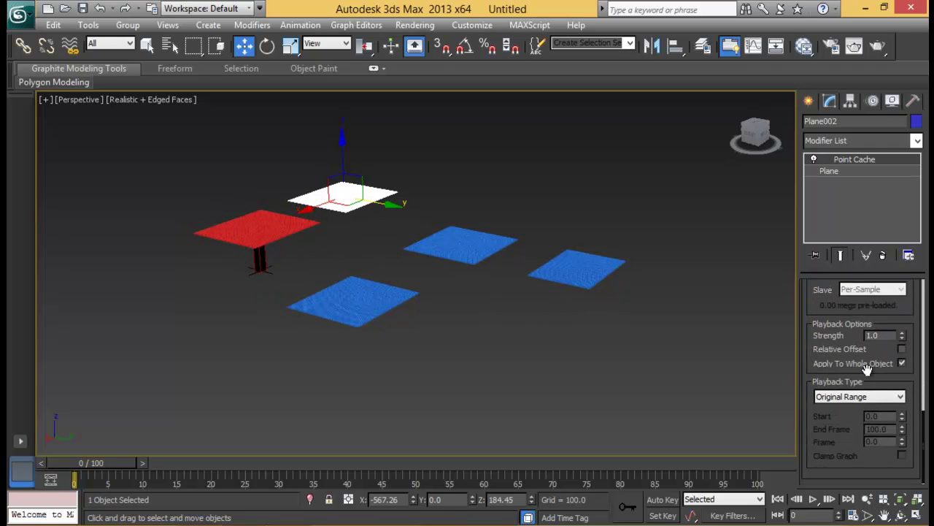
{"action": "left_click", "coordinate": [885, 396]}
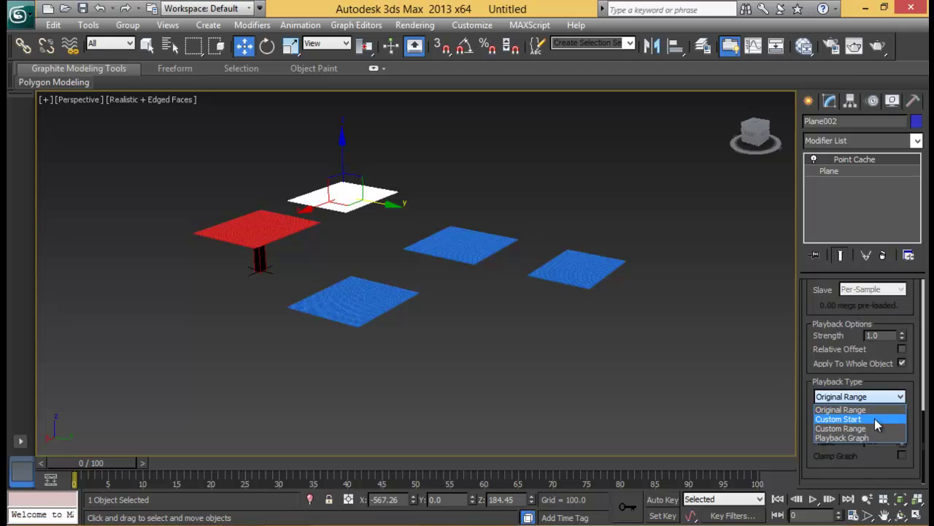
{"action": "left_click", "coordinate": [875, 418]}
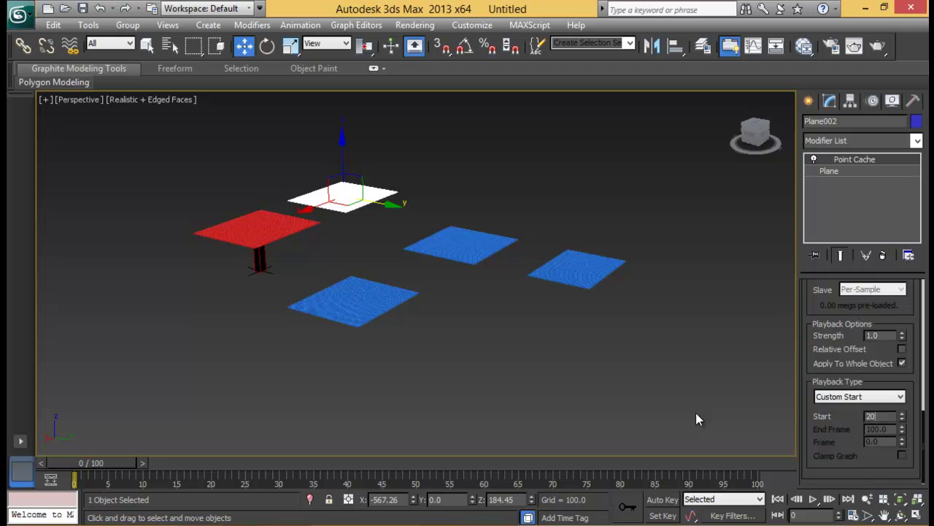
{"action": "type", "text": "20"}
{"action": "key", "text": "Return"}
Play the animation to check the dark blue plane's custom start, stopping at frame 87.
{"action": "left_click", "coordinate": [812, 499]}
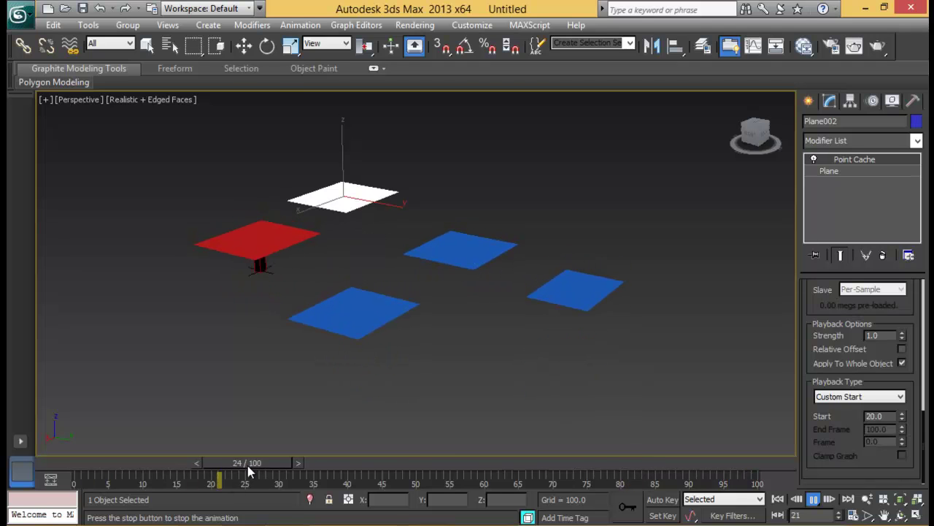
{"action": "left_click", "coordinate": [813, 504]}
{"action": "key", "text": "w"}
Switch the dark blue plane's Point Cache Playback Type to Custom Range and extend the scene's animation end time to frame 200.
{"action": "left_click", "coordinate": [847, 397]}
{"action": "left_click", "coordinate": [851, 429]}
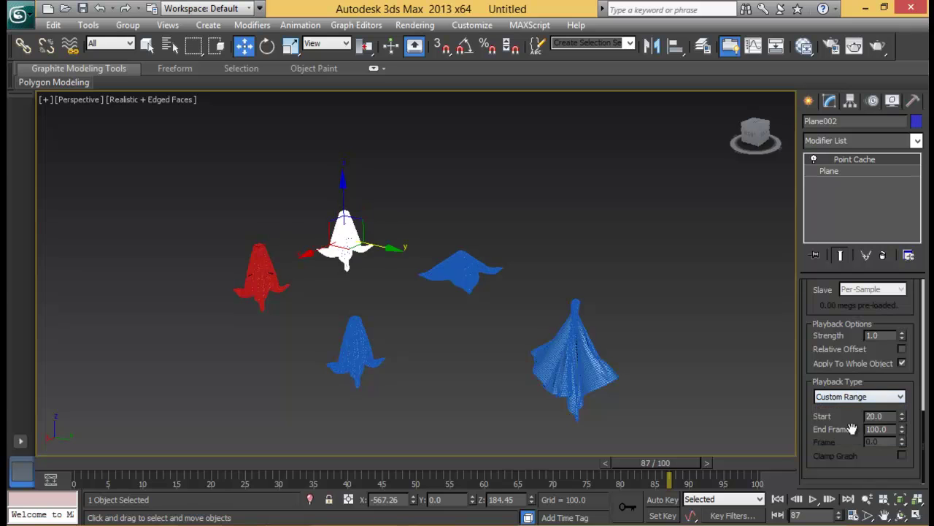
{"action": "left_click", "coordinate": [853, 516]}
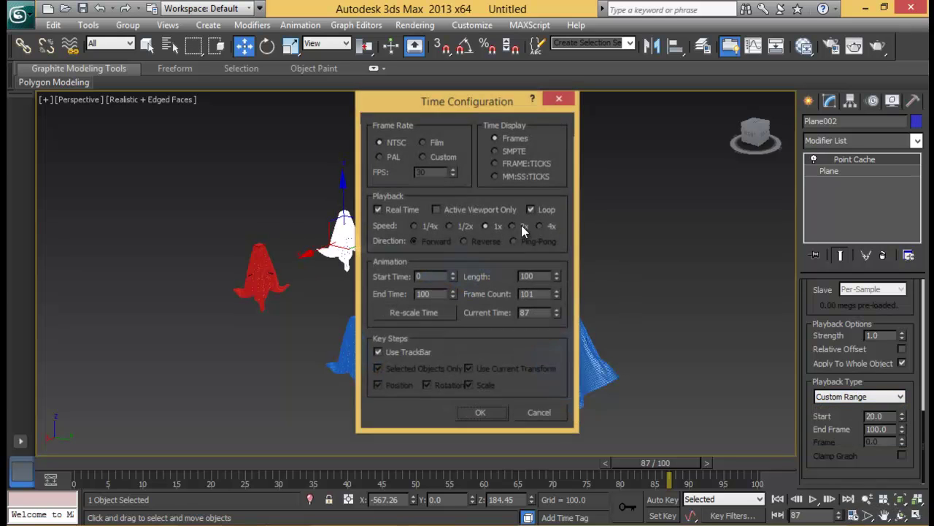
{"action": "double_click", "coordinate": [436, 294]}
{"action": "type", "text": "200"}
{"action": "key", "text": "Return"}
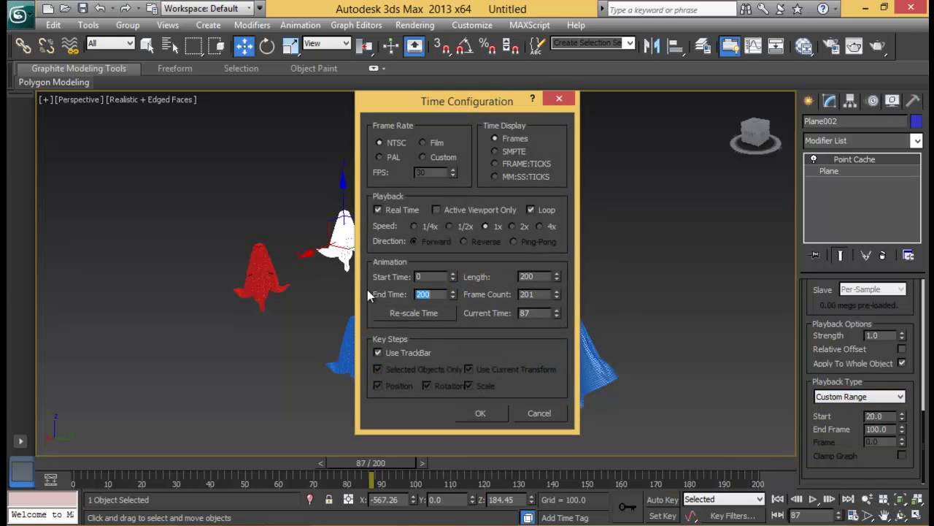
{"action": "left_click", "coordinate": [476, 413]}
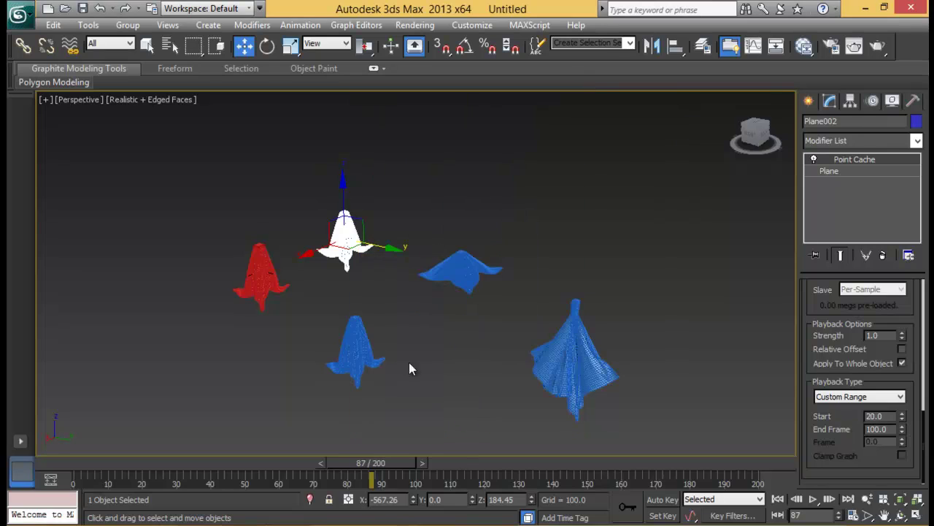
Change the Point Cache Playback Type of Plane003 to Custom Range with an End Frame of 200.
{"action": "left_click", "coordinate": [357, 333]}
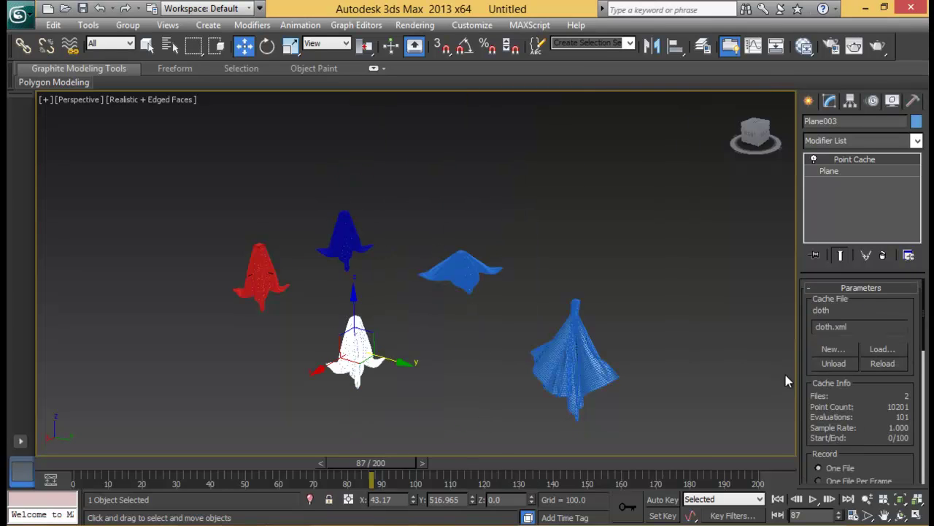
{"action": "left_click_drag", "start_coordinate": [797, 364], "coordinate": [738, 370]}
{"action": "scroll", "coordinate": [751, 406], "scroll_direction": "down", "scroll_amount": 5}
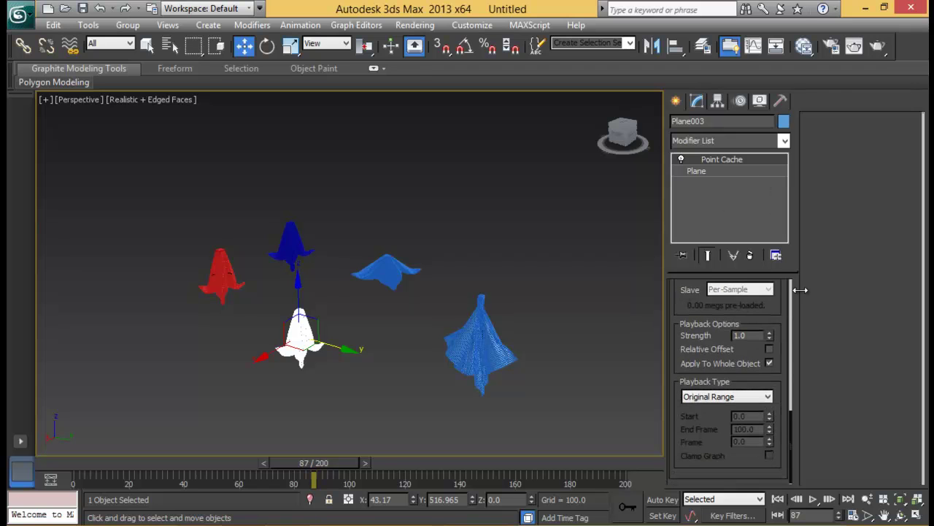
{"action": "left_click_drag", "start_coordinate": [800, 290], "coordinate": [805, 291]}
{"action": "left_click", "coordinate": [883, 397]}
{"action": "left_click", "coordinate": [854, 425]}
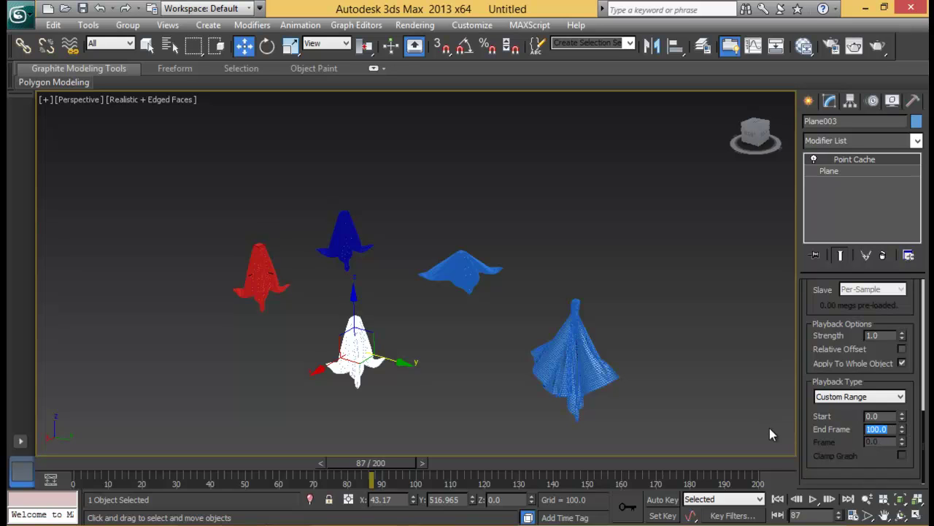
{"action": "type", "text": "200"}
{"action": "key", "text": "Return"}
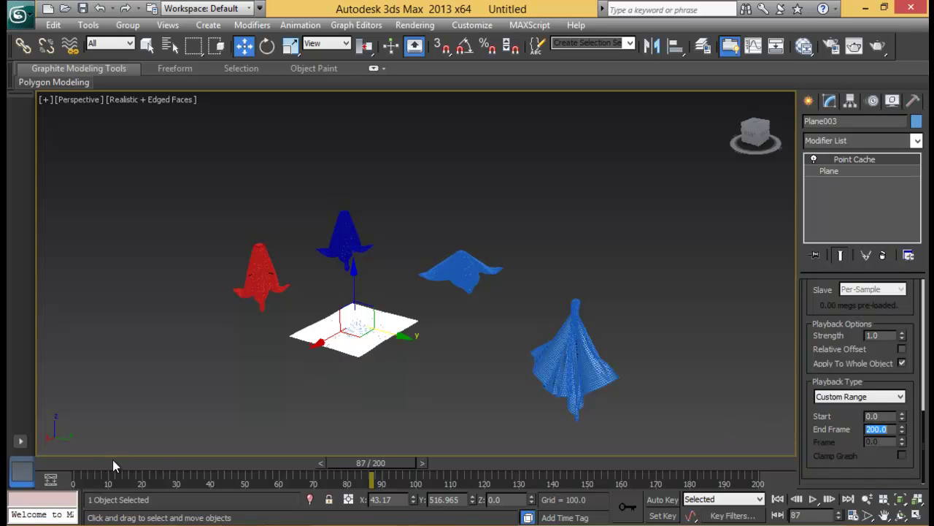
Scrub the timeline and inspect the dark blue plane and Plane004 to compare the cloth playback, returning to frame 0.
{"action": "left_click_drag", "start_coordinate": [112, 459], "coordinate": [63, 462]}
{"action": "key", "text": "w"}
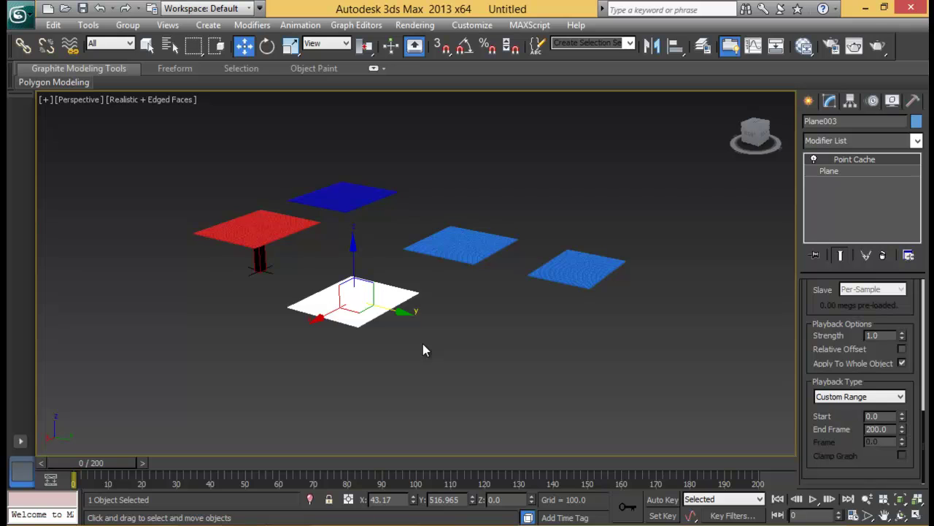
{"action": "left_click", "coordinate": [352, 202]}
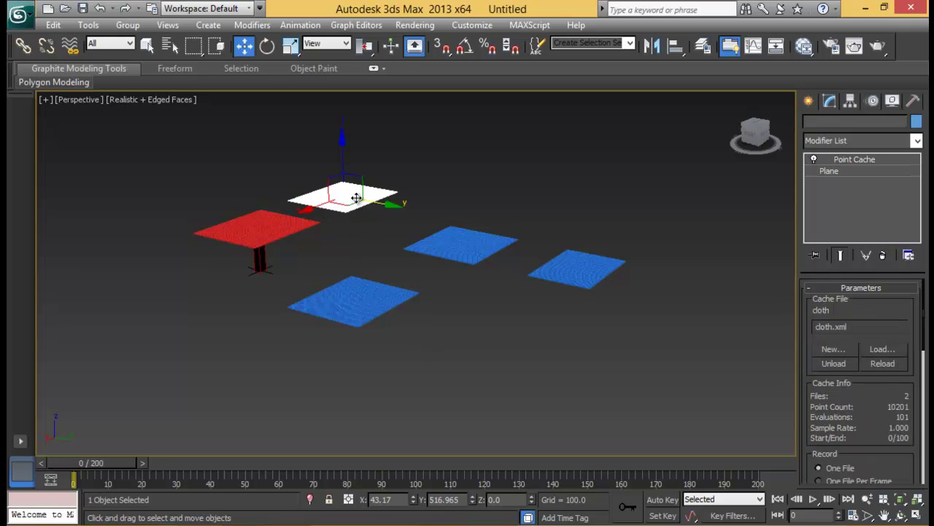
{"action": "left_click", "coordinate": [447, 242]}
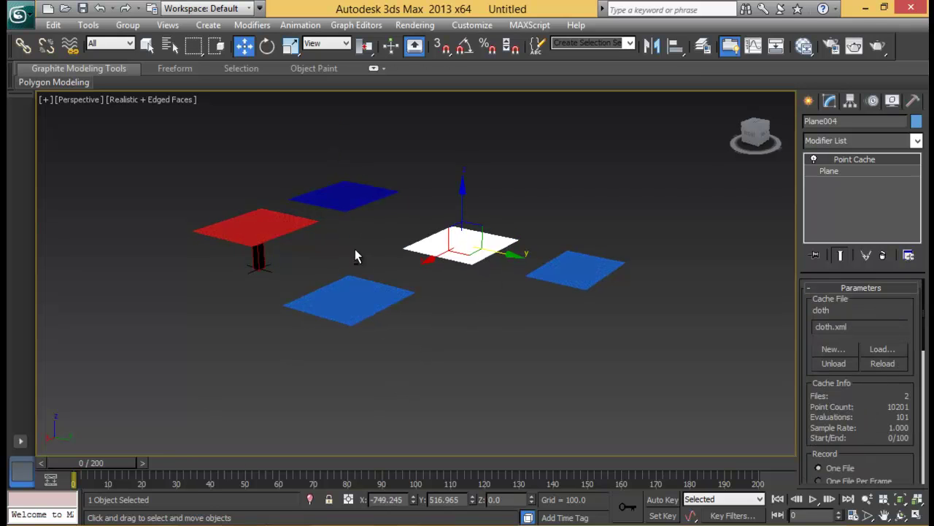
{"action": "middle_click_drag", "start_coordinate": [359, 224], "coordinate": [369, 313]}
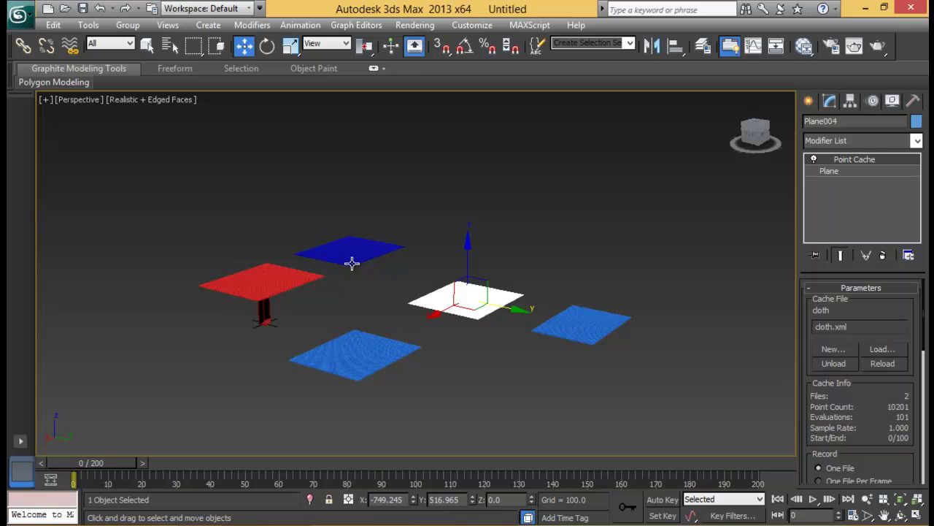
{"action": "left_click_drag", "start_coordinate": [68, 464], "coordinate": [44, 475]}
{"action": "key", "text": "w"}
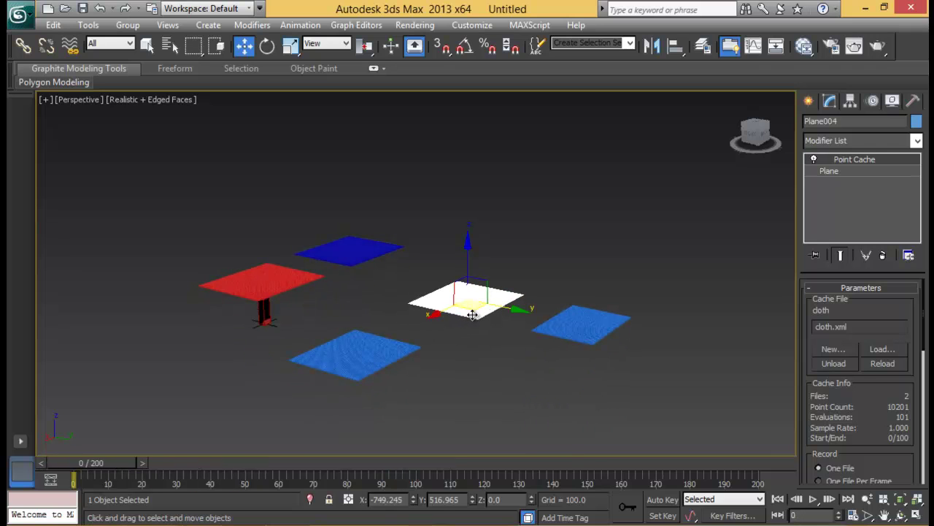
{"action": "mouse_move", "coordinate": [474, 291]}
{"action": "middle_mouse_down", "text": "alt"}
{"action": "mouse_move", "coordinate": [496, 281]}
{"action": "mouse_move", "coordinate": [442, 287]}
{"action": "middle_mouse_up", "text": "alt"}
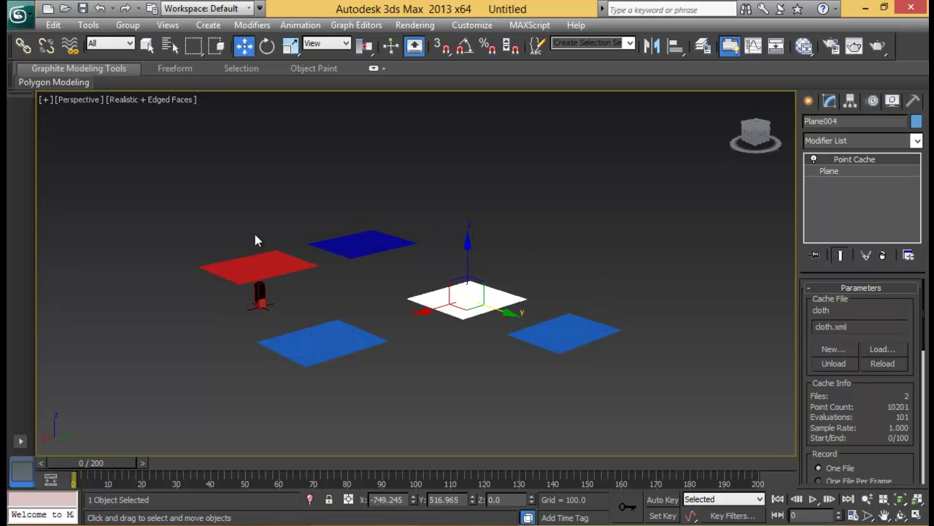
Review the Point Cache playback options of the red Plane001 and scrub the timeline, stopping at frame 1.
{"action": "left_click", "coordinate": [258, 272]}
{"action": "middle_click_drag", "start_coordinate": [259, 272], "coordinate": [394, 307], "text": "alt"}
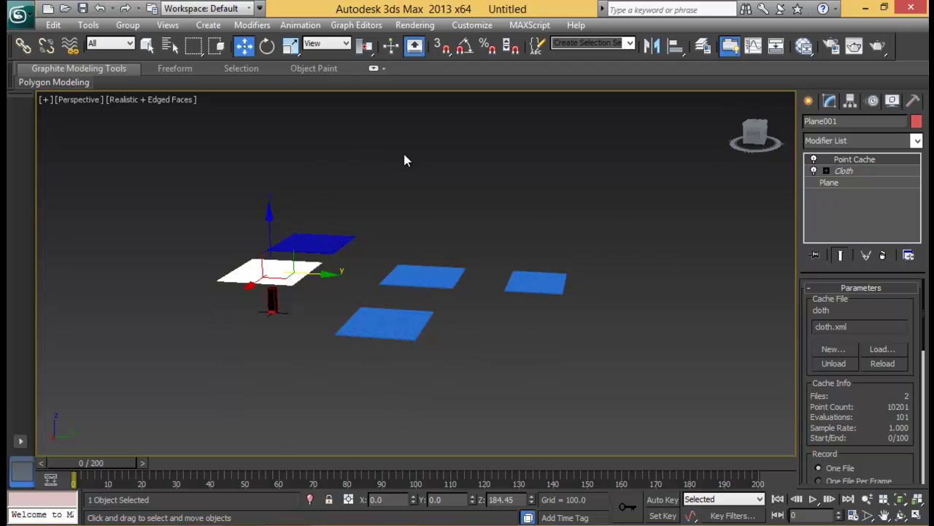
{"action": "scroll", "coordinate": [855, 355], "scroll_direction": "down", "scroll_amount": 5}
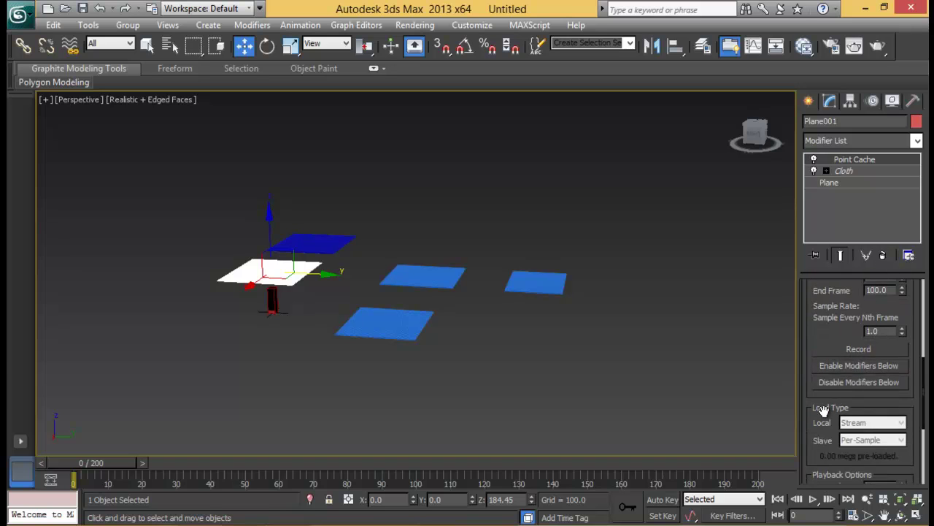
{"action": "scroll", "coordinate": [837, 307], "scroll_direction": "down", "scroll_amount": 2}
{"action": "scroll", "coordinate": [837, 291], "scroll_direction": "down", "scroll_amount": 2}
{"action": "scroll", "coordinate": [850, 368], "scroll_direction": "down", "scroll_amount": 1}
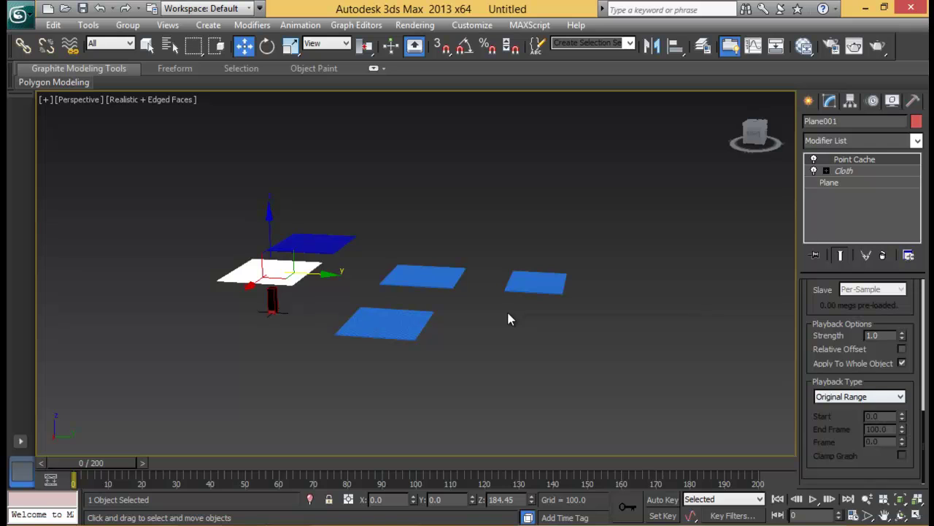
{"action": "mouse_move", "coordinate": [65, 462]}
{"action": "left_mouse_down"}
{"action": "mouse_move", "coordinate": [562, 463]}
{"action": "mouse_move", "coordinate": [24, 458]}
{"action": "mouse_move", "coordinate": [453, 467]}
{"action": "mouse_move", "coordinate": [73, 467]}
{"action": "left_mouse_up"}
{"action": "key", "text": "w"}
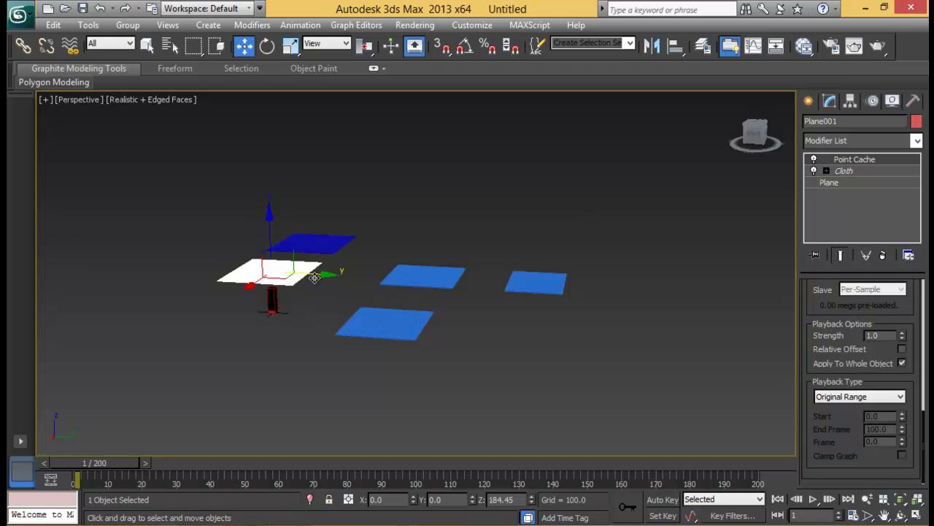
{"action": "left_click_drag", "start_coordinate": [204, 219], "coordinate": [579, 417]}
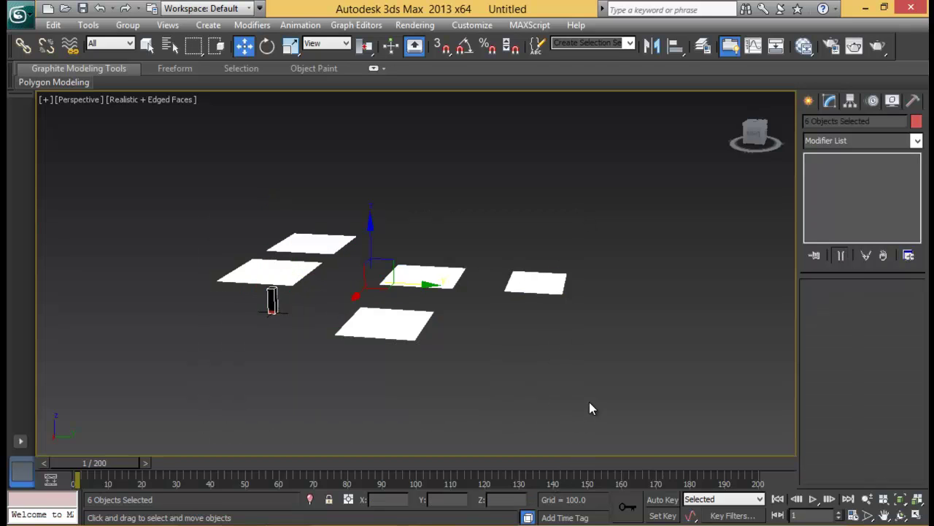
{"action": "middle_click_drag", "start_coordinate": [548, 284], "coordinate": [492, 290], "text": "alt"}
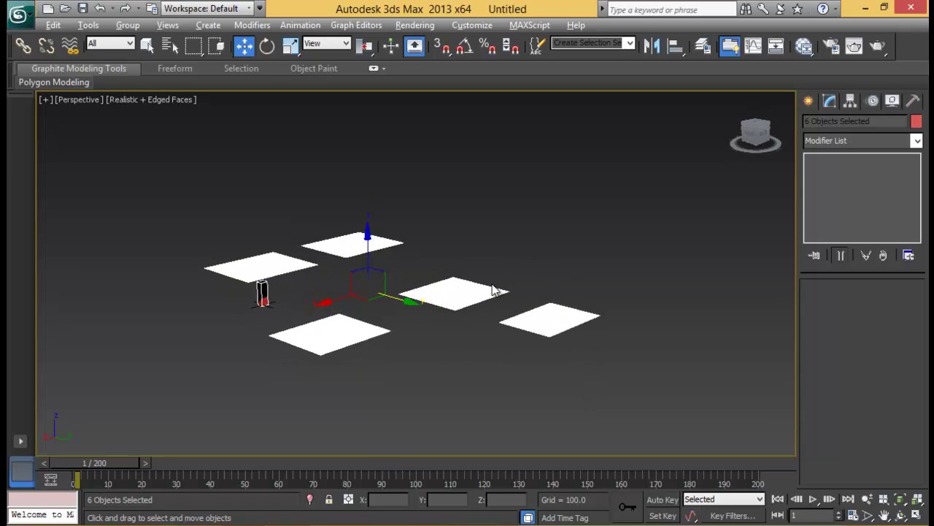
{"action": "left_click", "coordinate": [483, 244]}
{"action": "middle_click_drag", "start_coordinate": [483, 243], "coordinate": [492, 266], "text": "alt"}
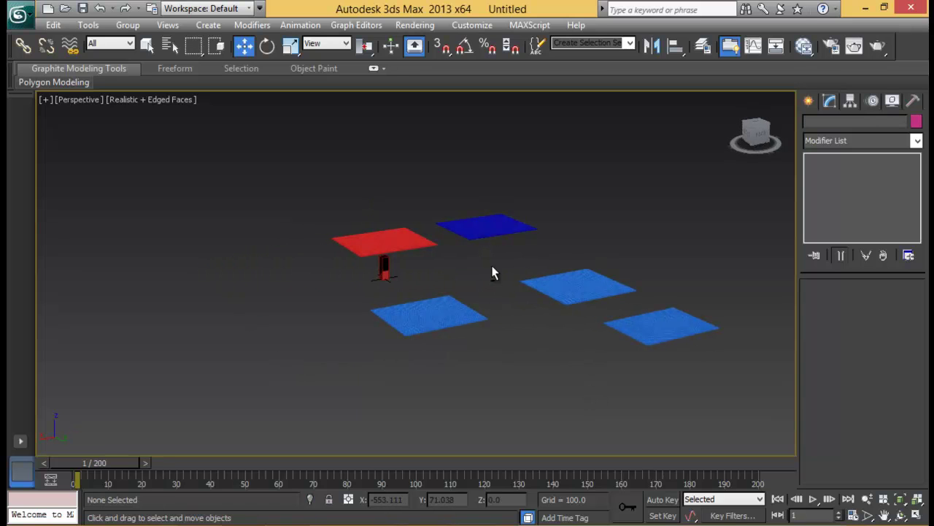